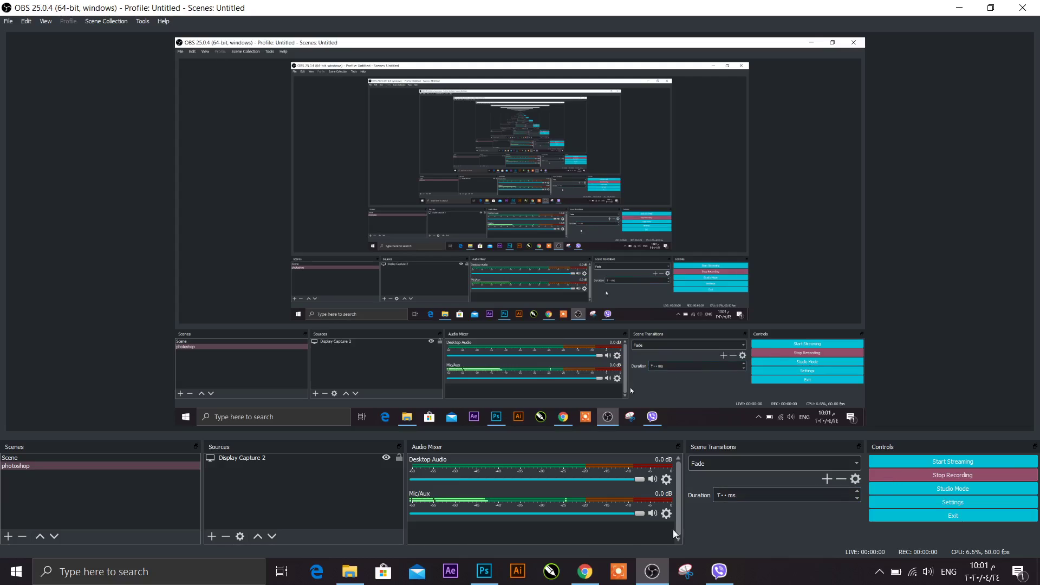
Step: Leave OBS Studio and bring Photoshop forward, showing the 7.psd lesson title design
click(489, 579)
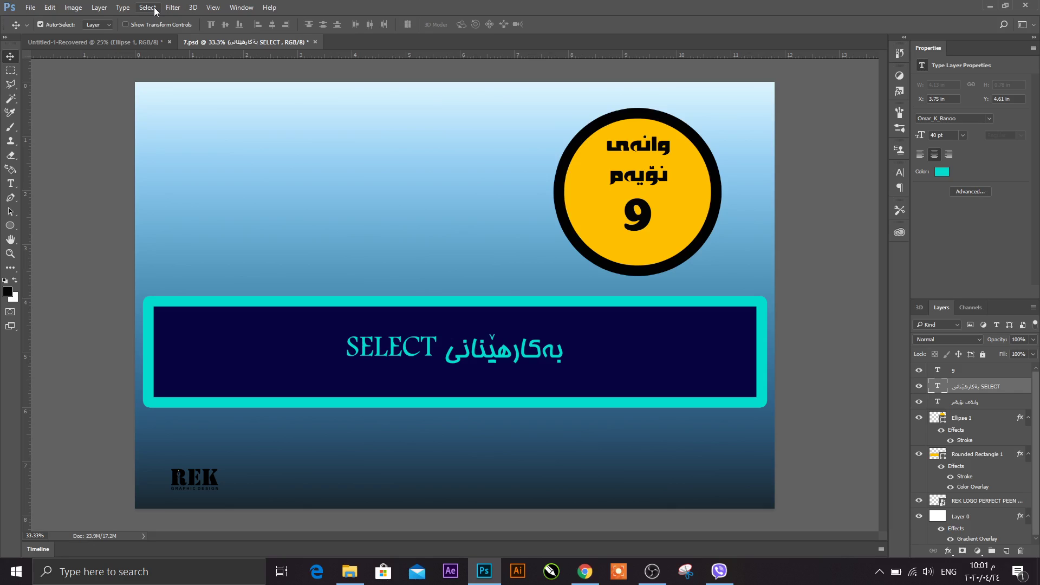
Step: Show the Untitled-1-Recovered document with the GRAPHIC DESIGN title, blue circle and yellow rectangle
click(154, 12)
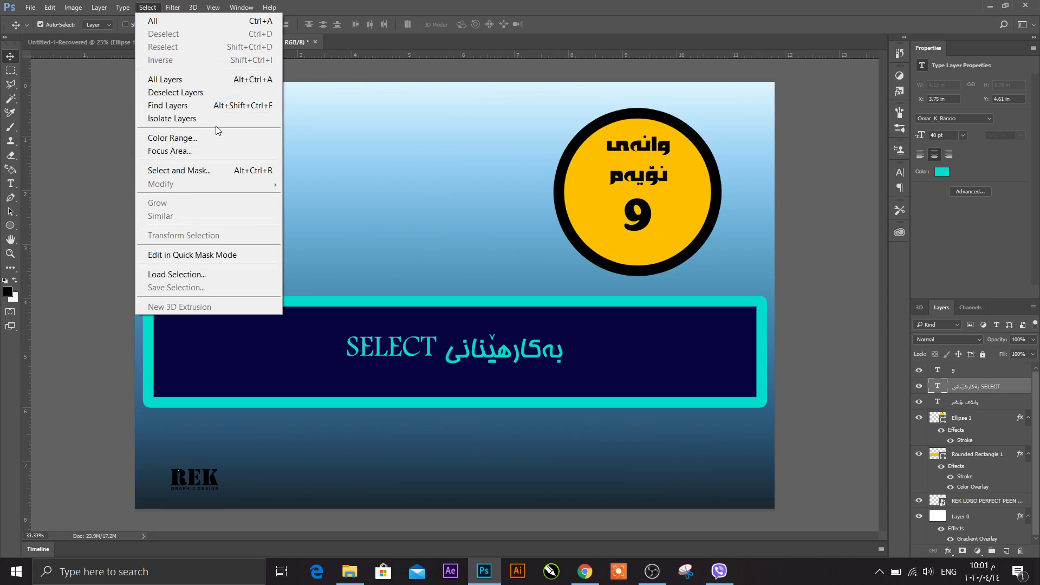
click(330, 73)
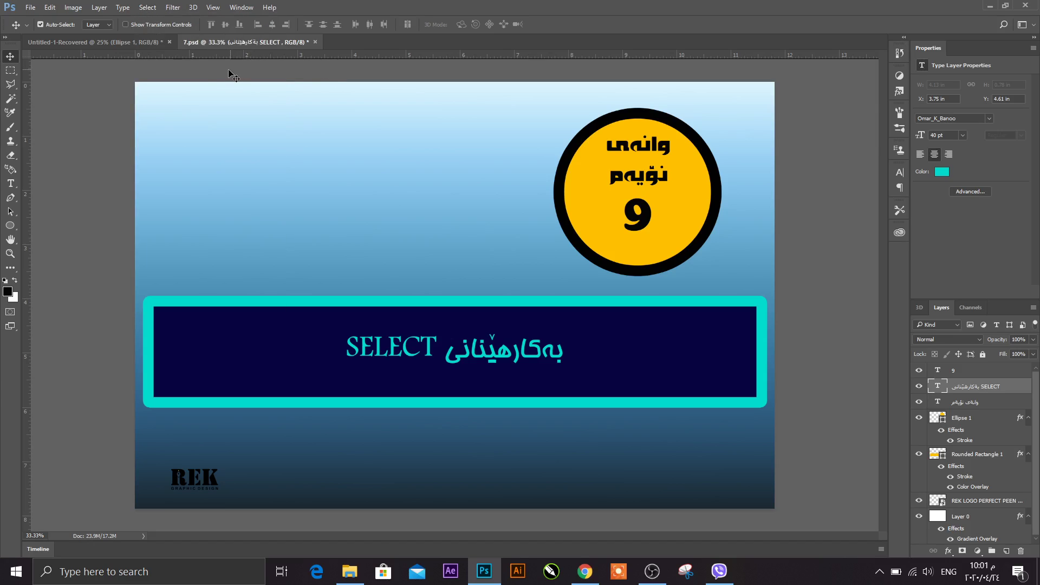
click(147, 47)
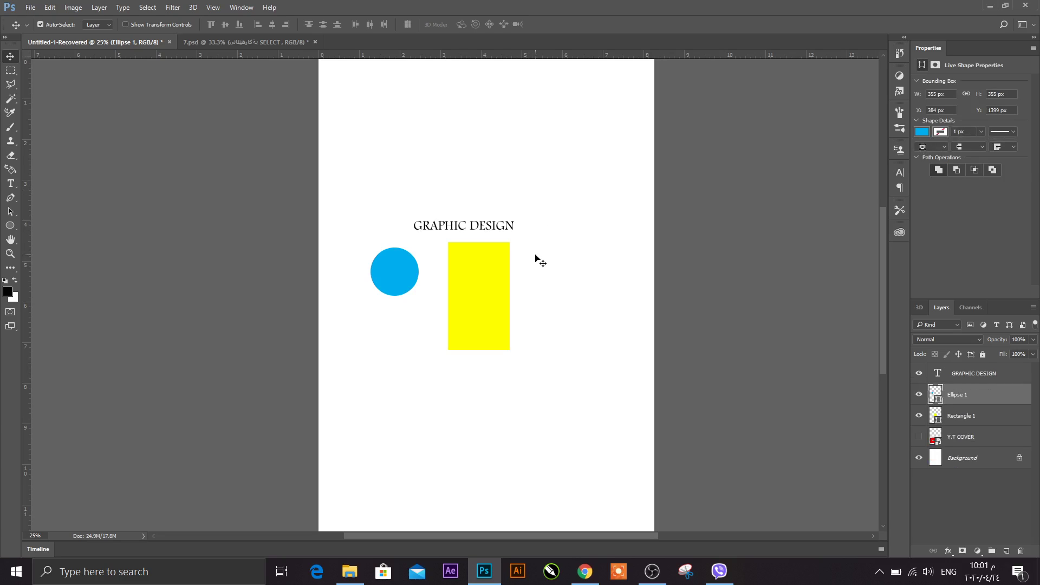
Step: Move the GRAPHIC DESIGN title up, the yellow rectangle up-right, and the circle nearer it
drag(489, 229, 497, 161)
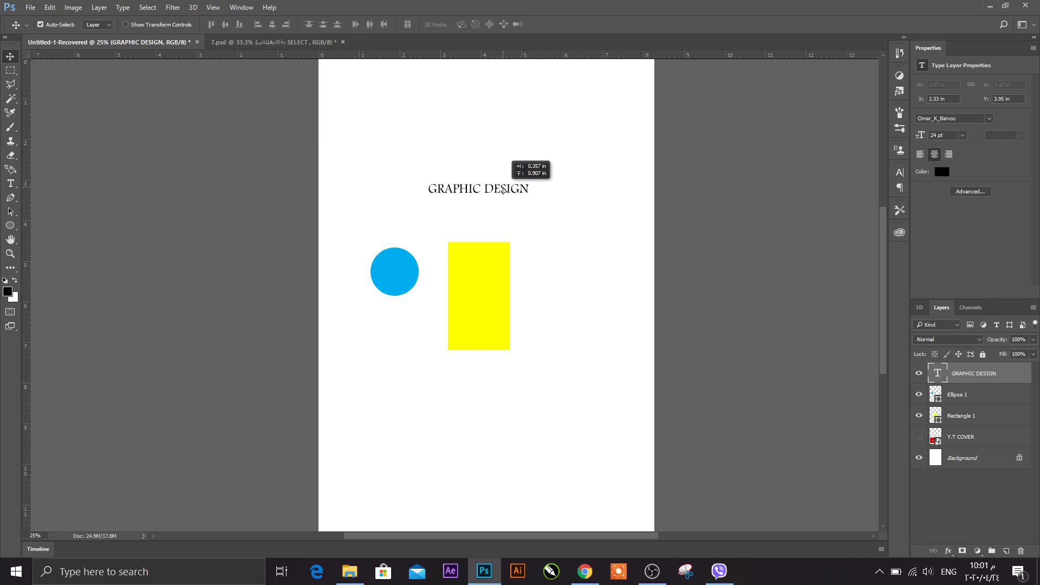
drag(497, 161, 497, 177)
drag(489, 295, 508, 271)
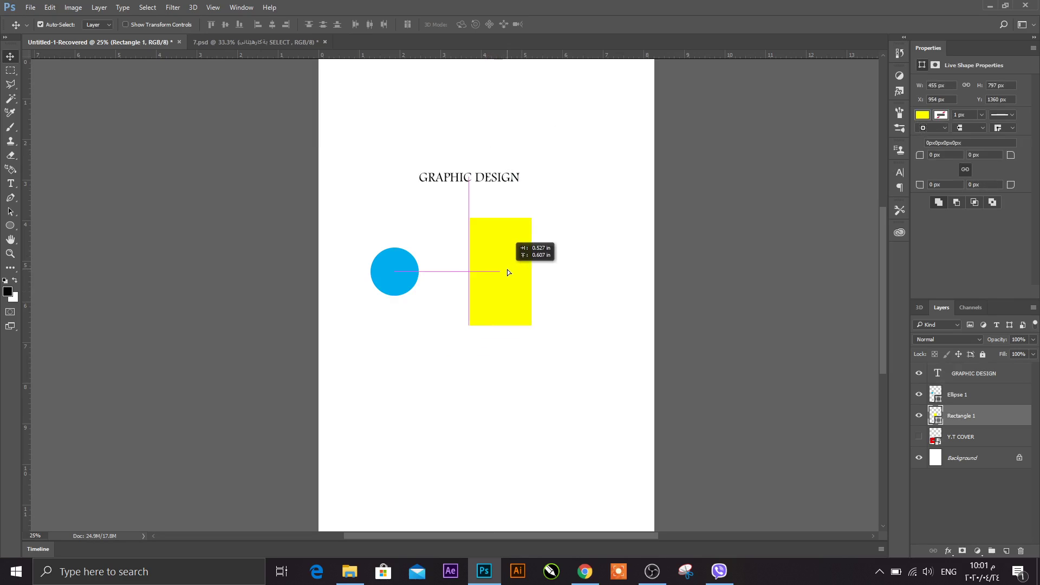
drag(398, 274, 425, 280)
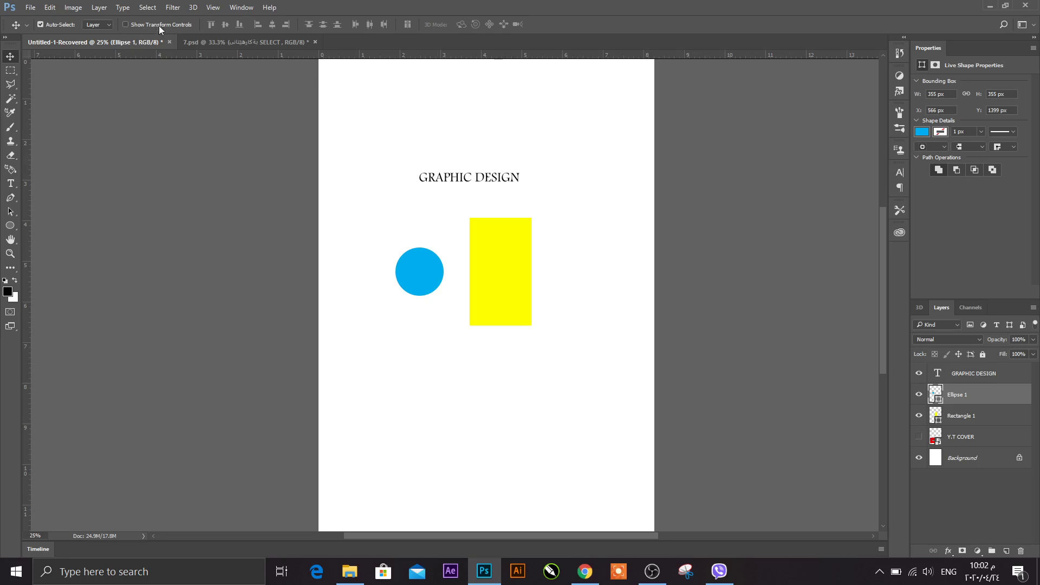
click(149, 8)
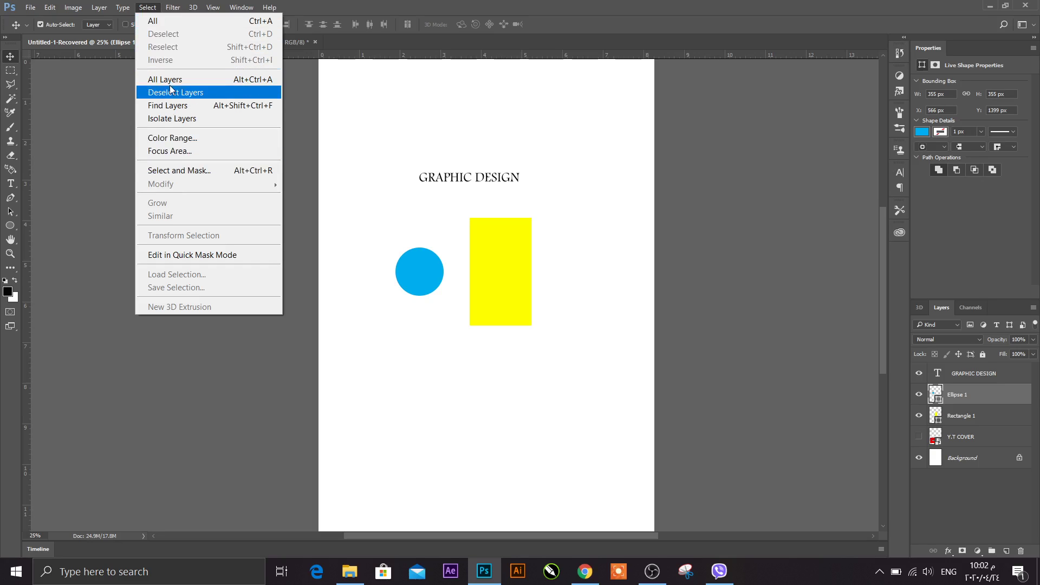
click(157, 23)
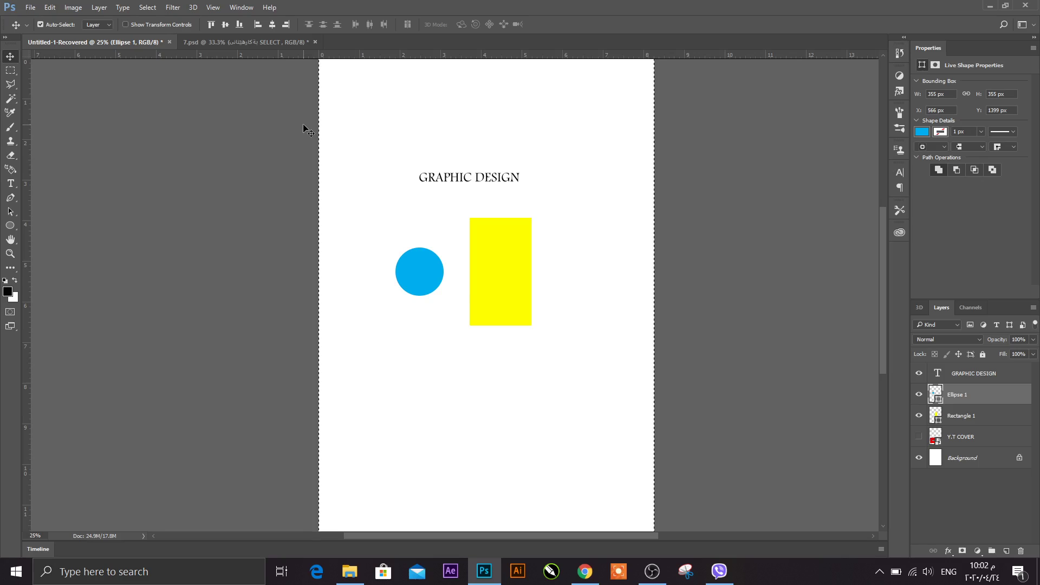
scroll(306, 140, down, 1)
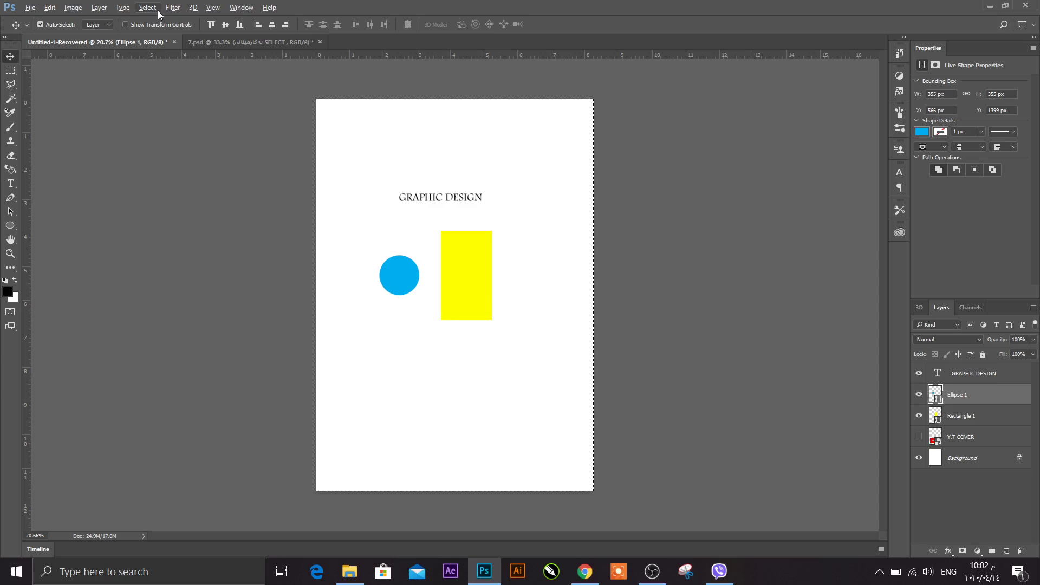
key(ctrl)
click(147, 9)
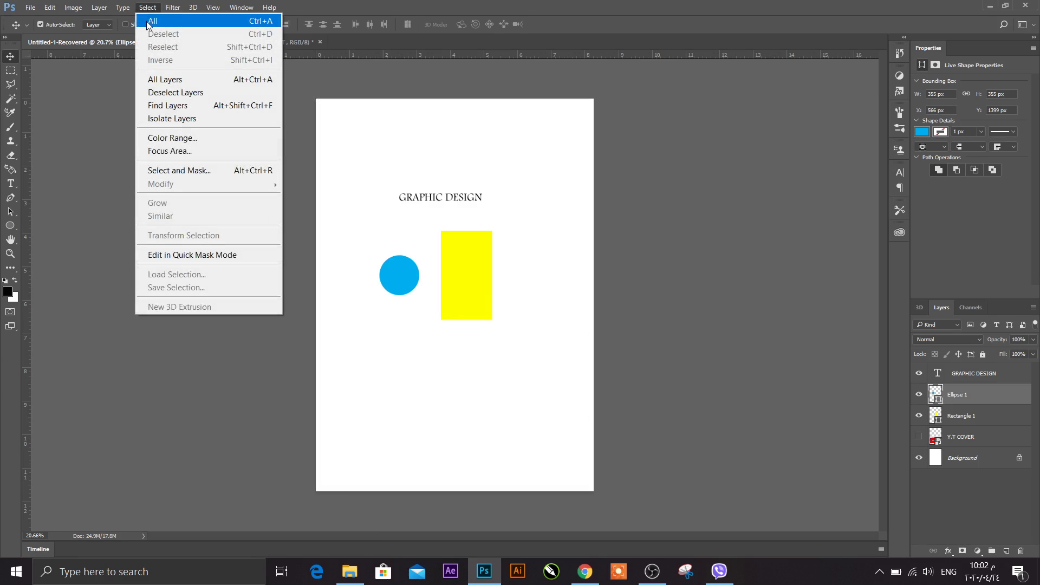
click(169, 79)
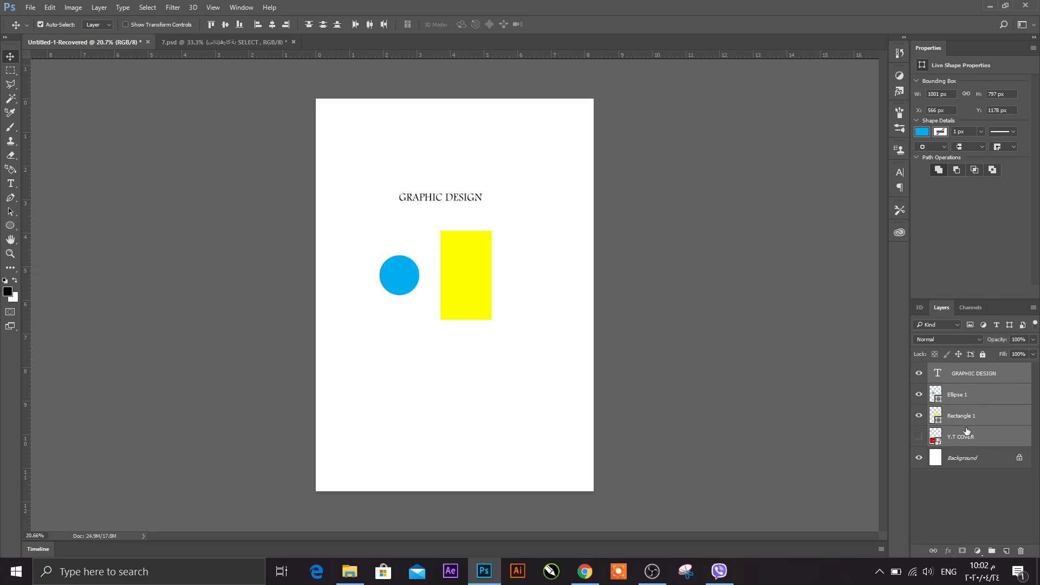
click(956, 396)
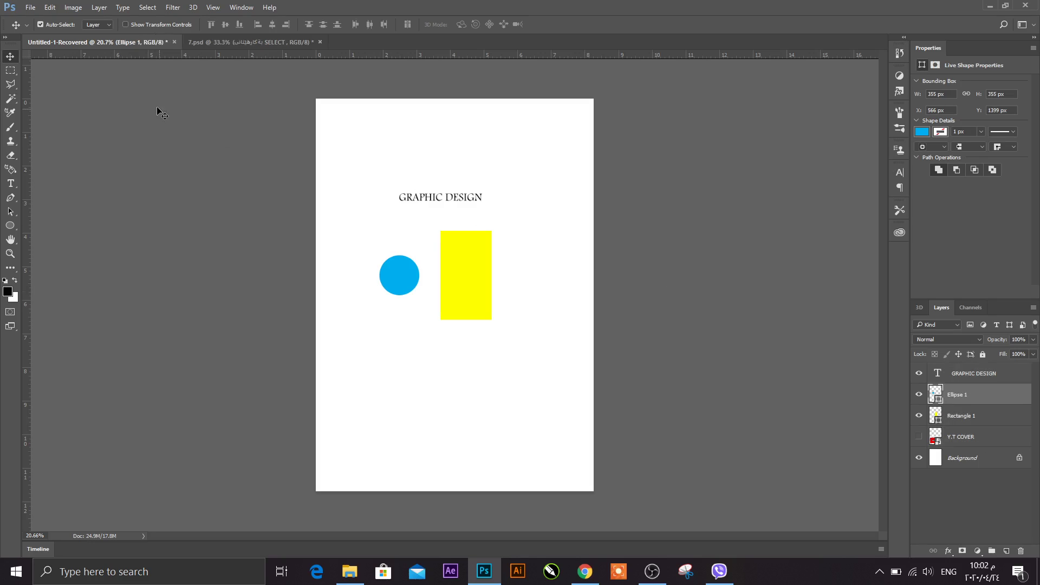
Step: Select the Ellipse 1 layer and rename it BAZNA
click(146, 7)
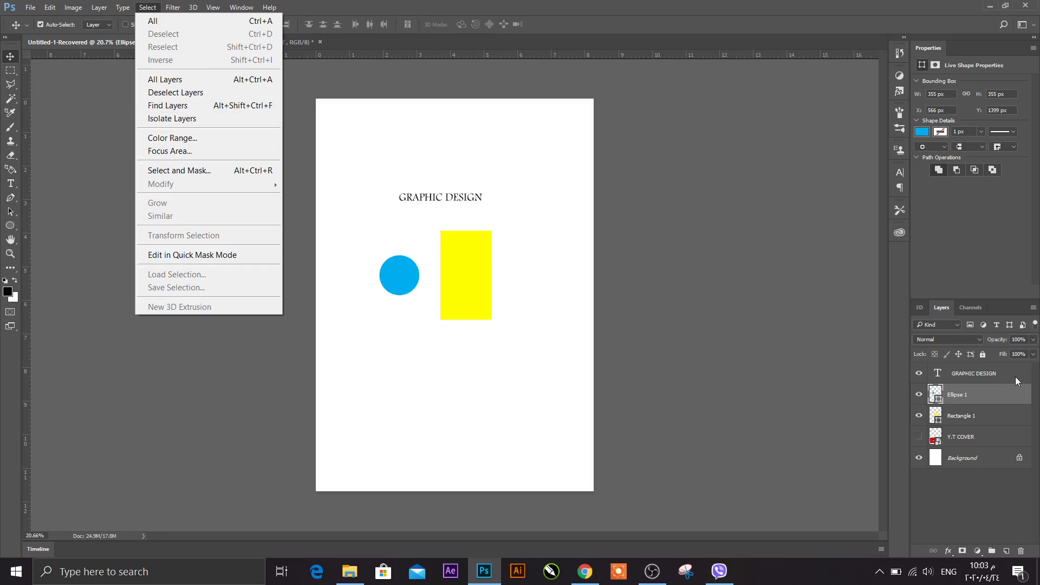
click(982, 374)
click(991, 393)
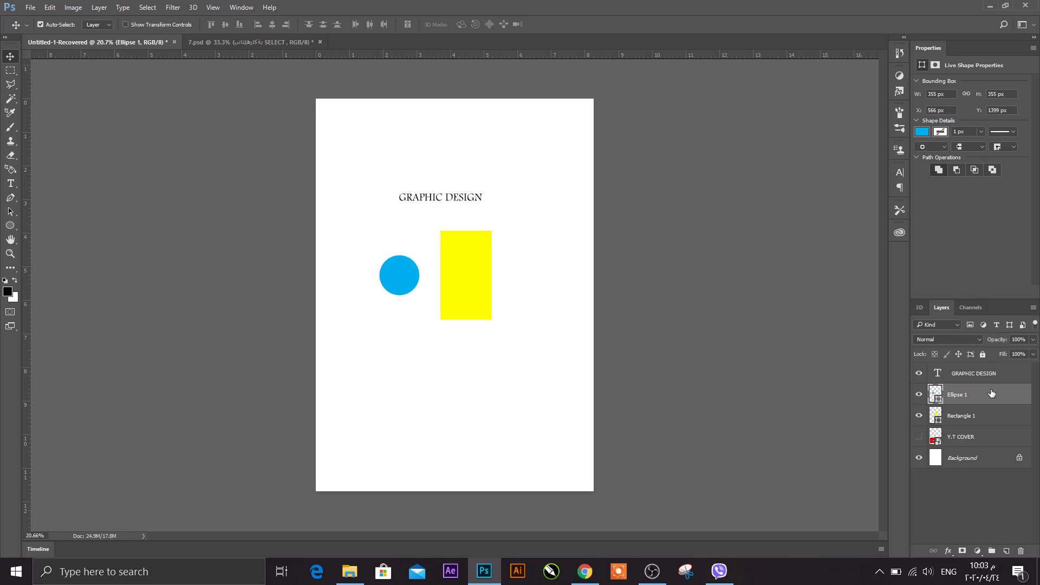
double_click(951, 394)
text(BAZ)
text(NA)
key(Return)
click(975, 416)
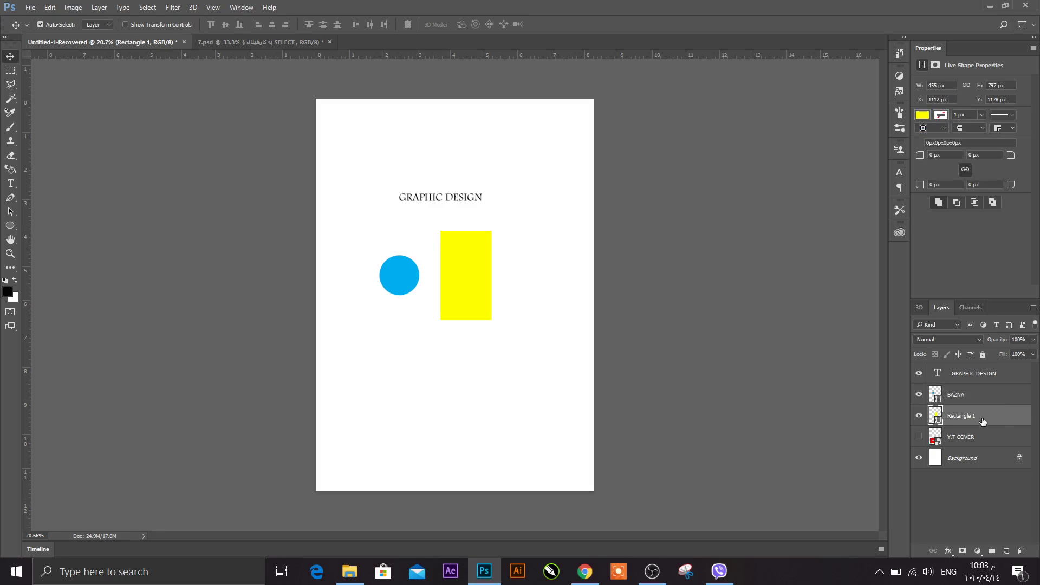
double_click(961, 416)
click(993, 396)
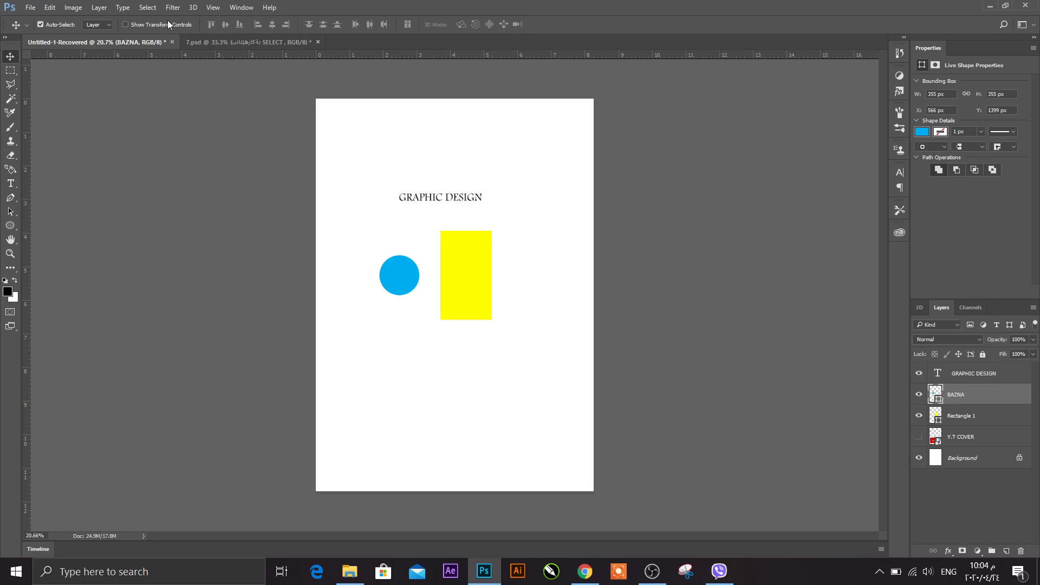
click(147, 8)
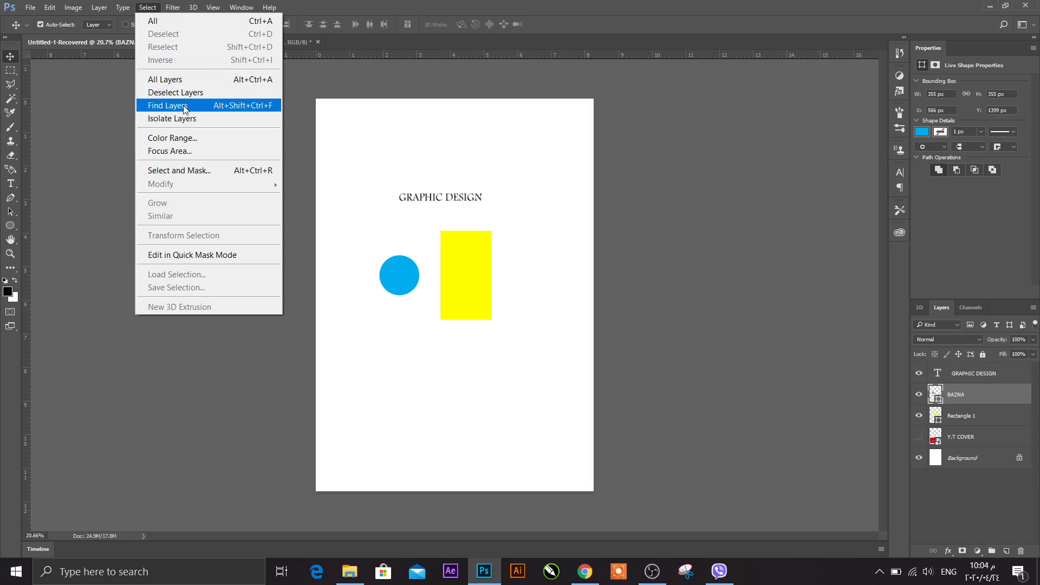
click(165, 105)
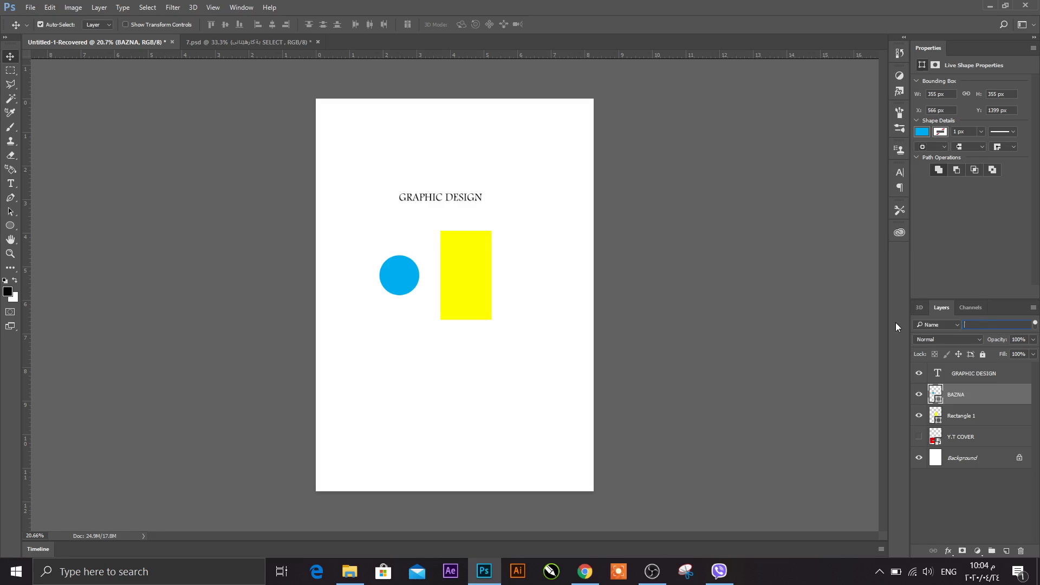
click(975, 416)
click(978, 459)
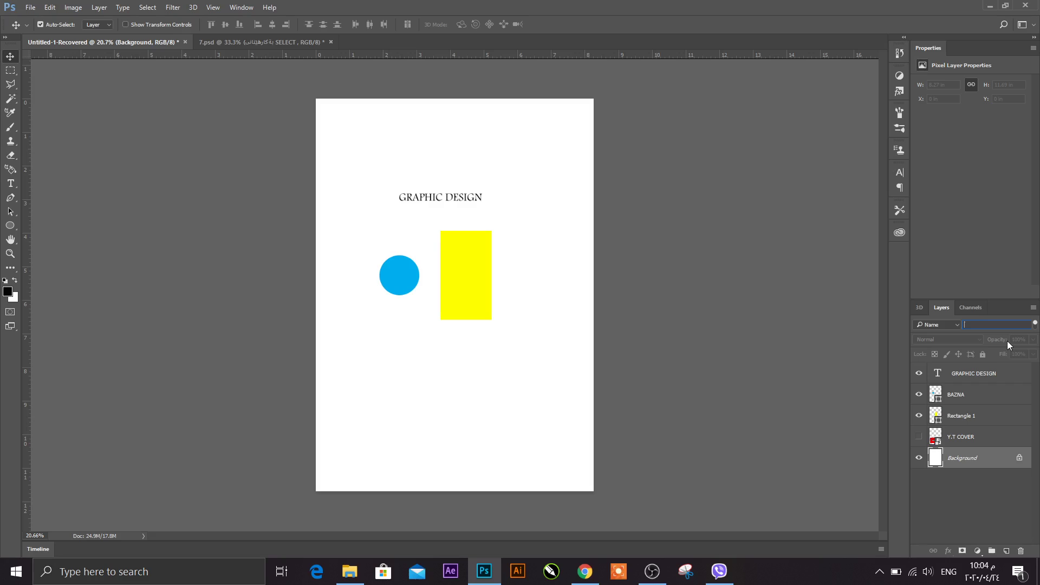
text(BAZNA)
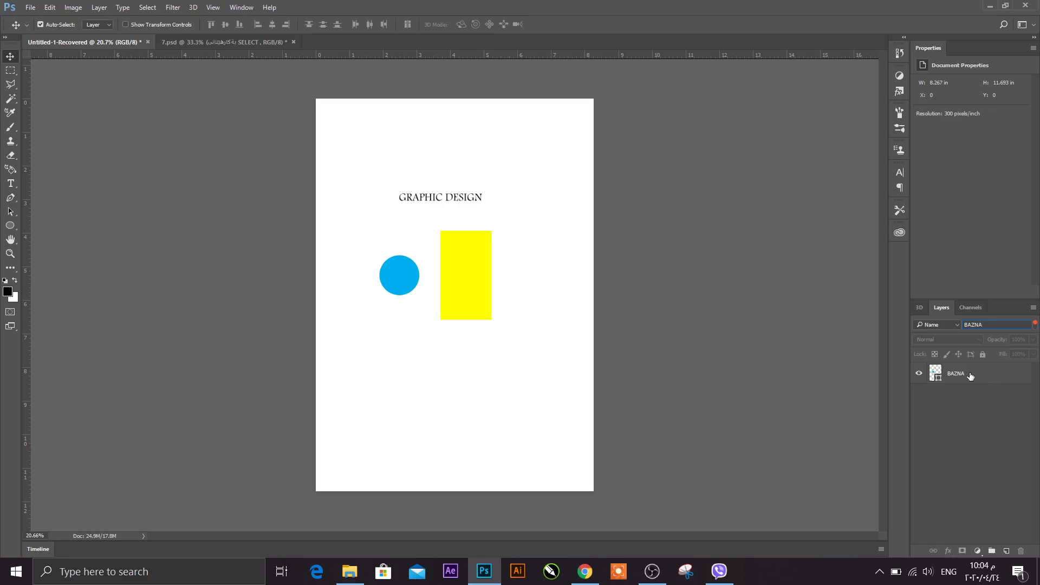
click(970, 376)
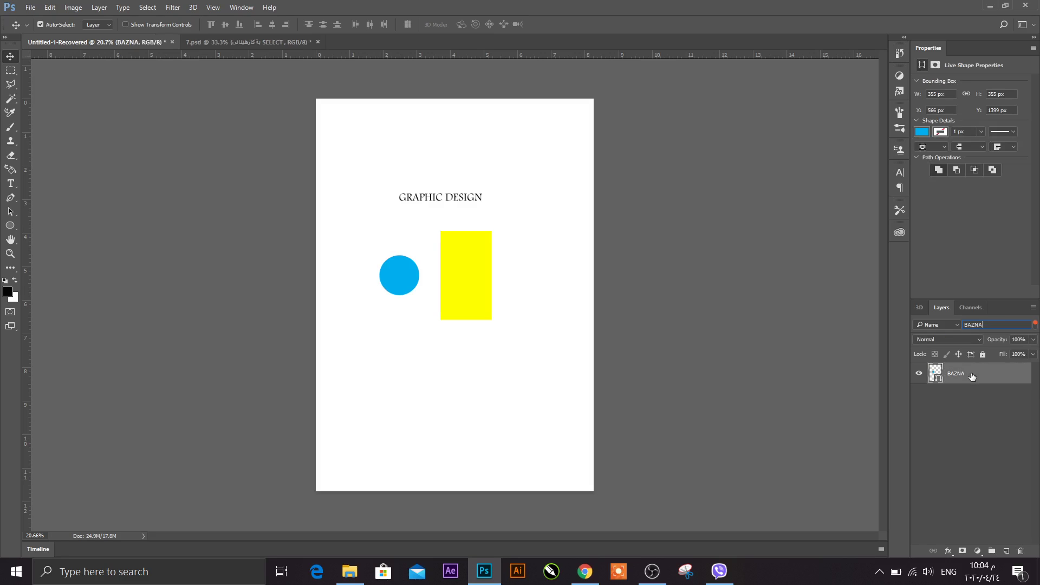
click(1035, 323)
click(1035, 325)
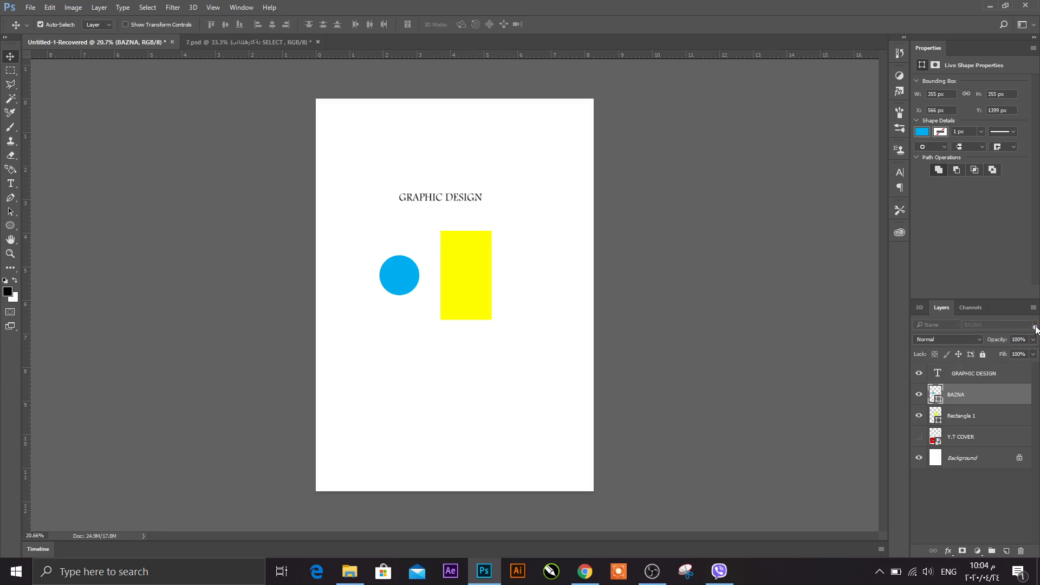
Step: Make the Y.T COVER layer visible and drag its banner image into the lower page
click(144, 9)
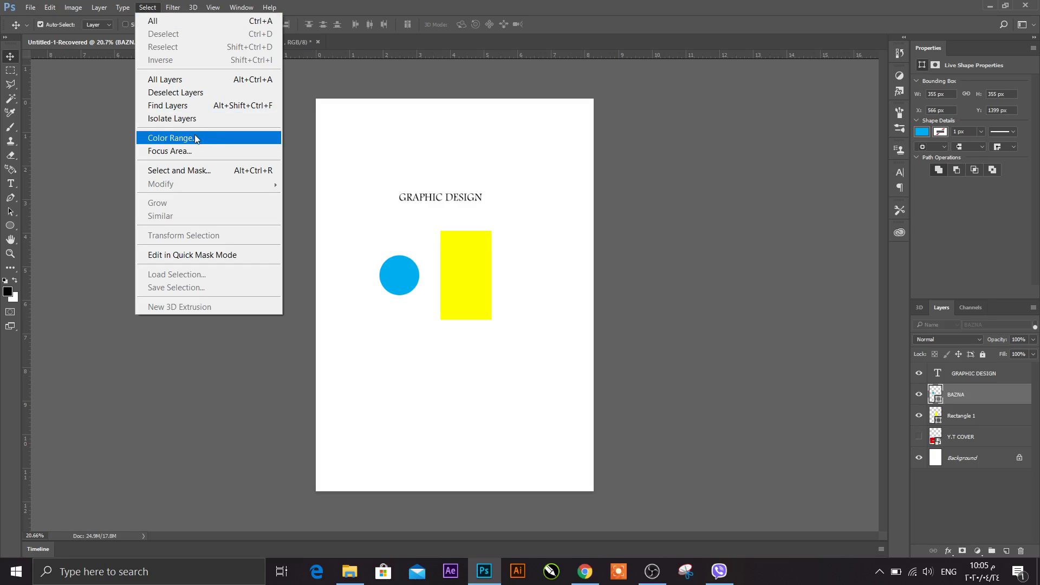
click(533, 264)
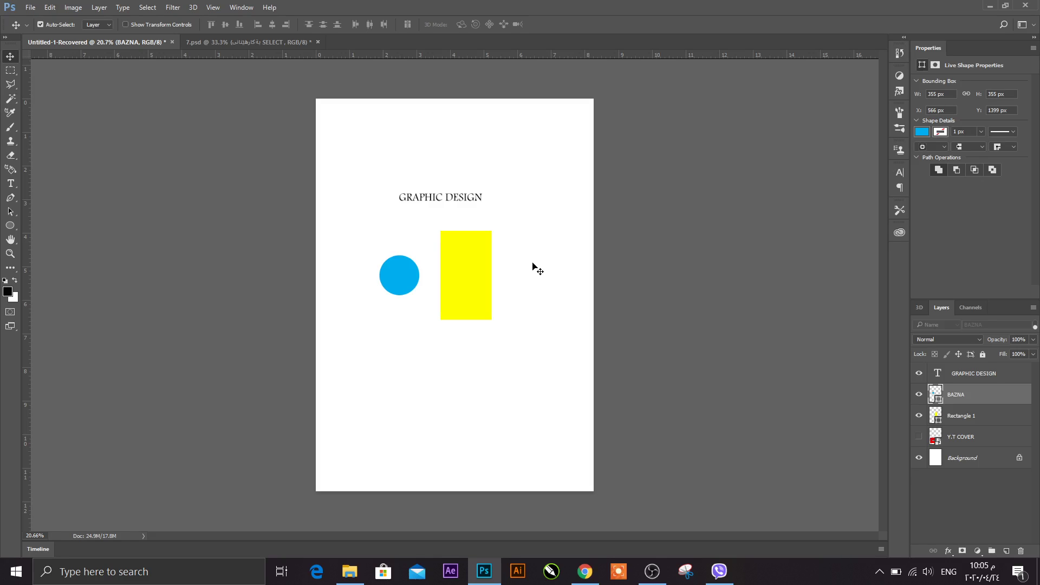
click(920, 437)
drag(537, 383, 550, 391)
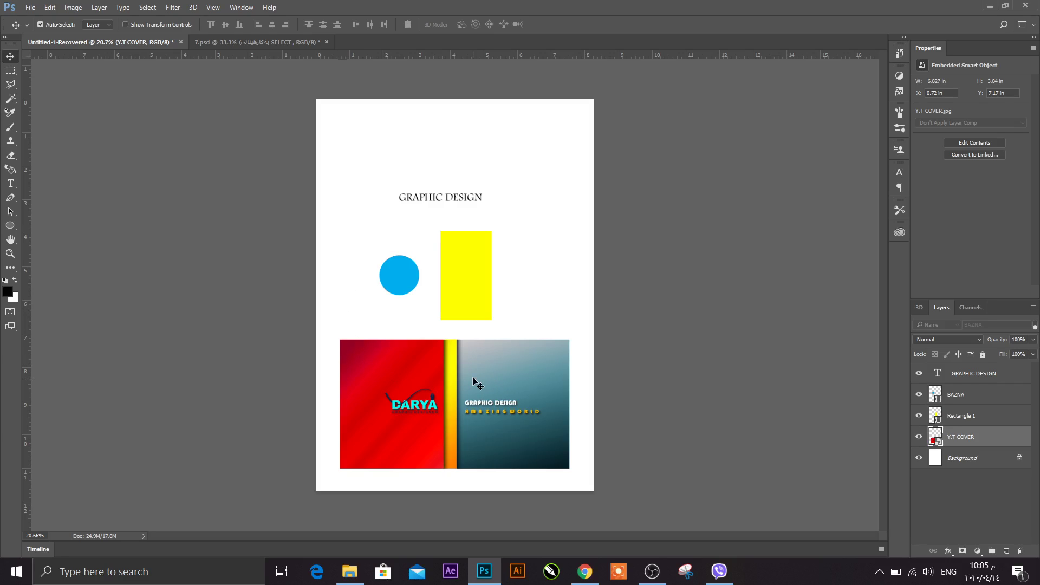
click(152, 9)
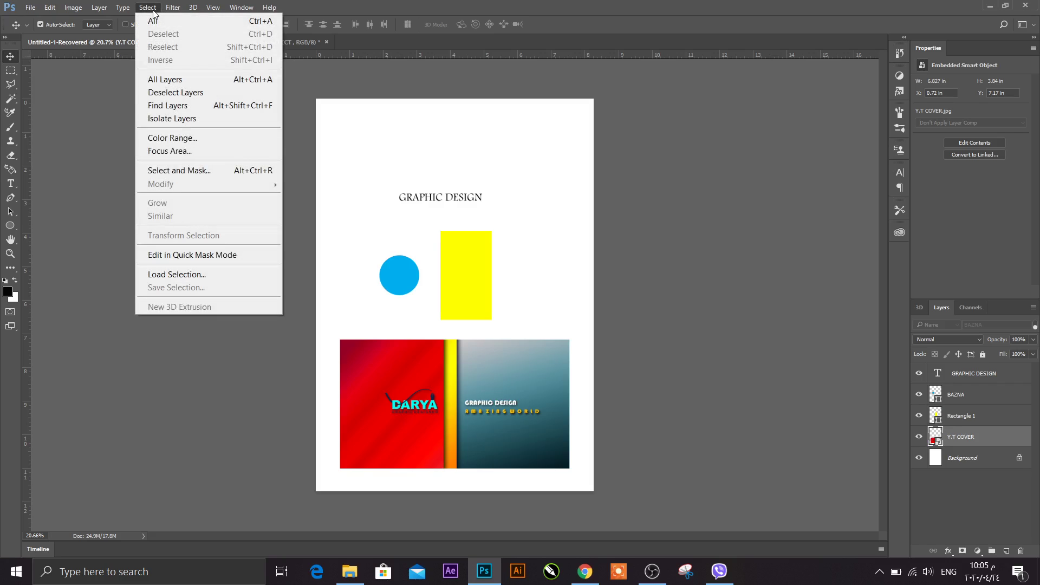
Step: Use Color Range set to Cyans to select the blue circle and DARYA letters
click(189, 139)
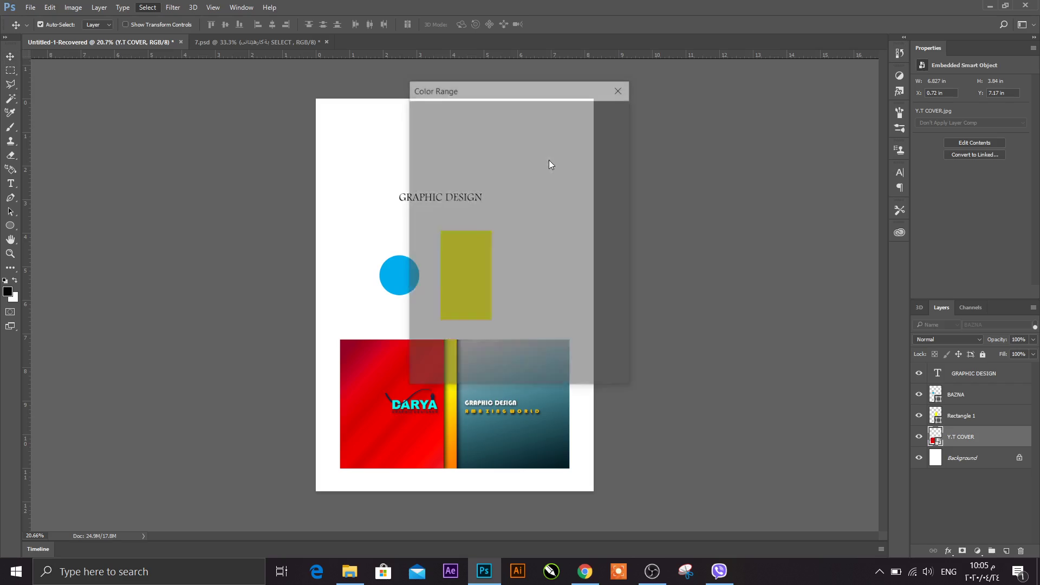
drag(510, 93, 712, 92)
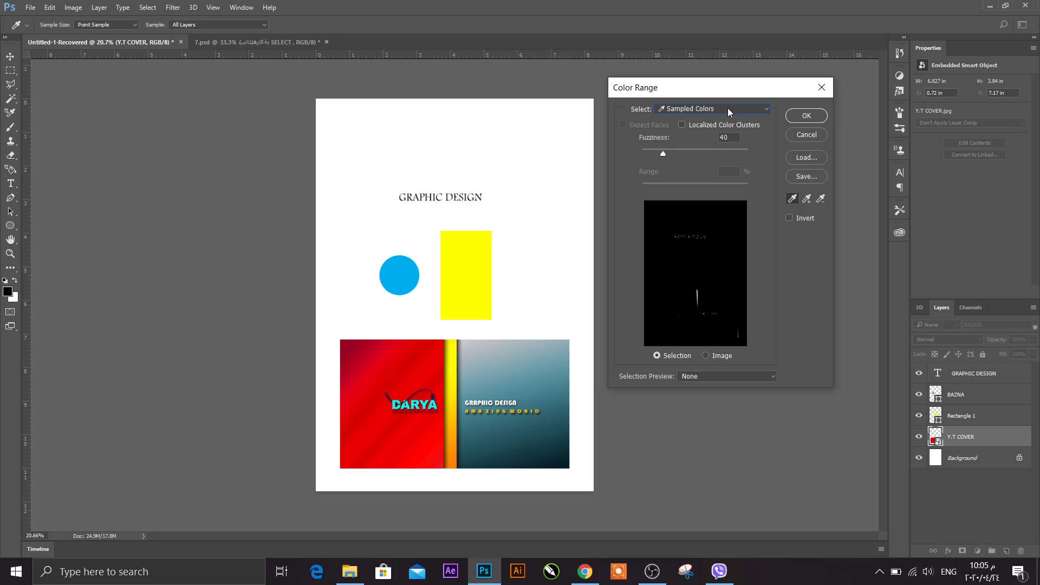
click(727, 110)
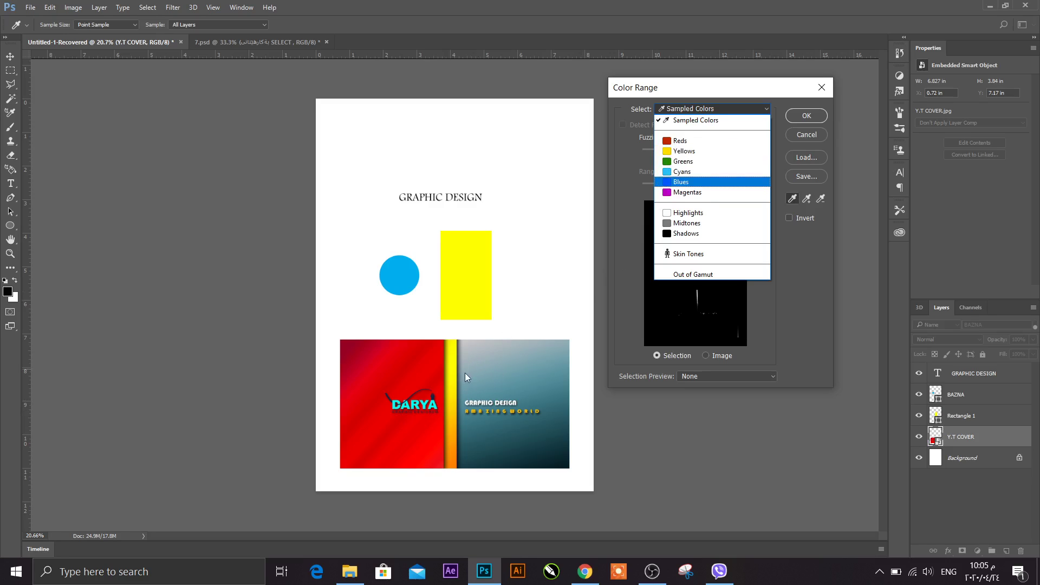
click(696, 172)
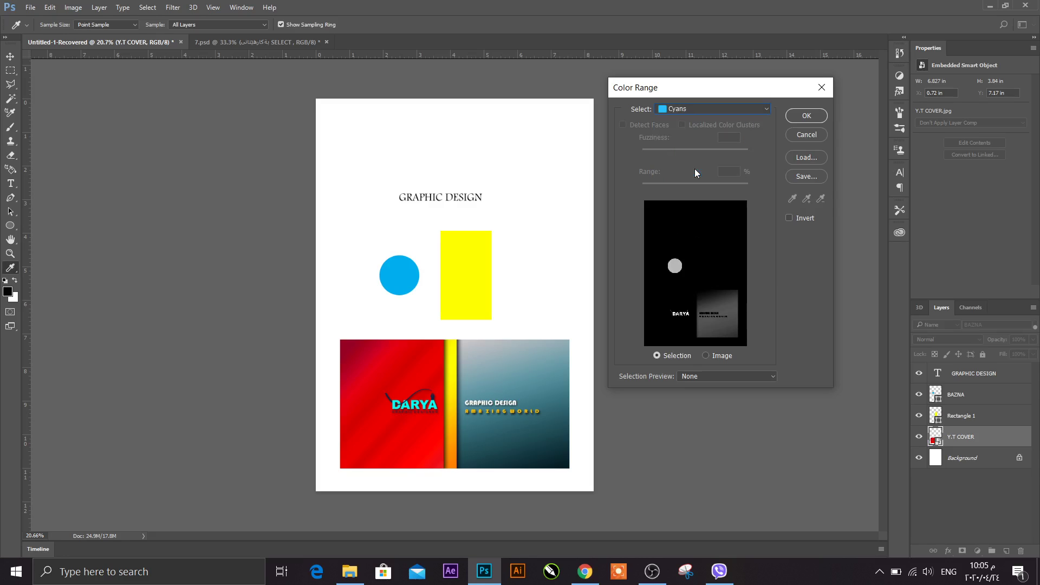
click(806, 115)
key(v)
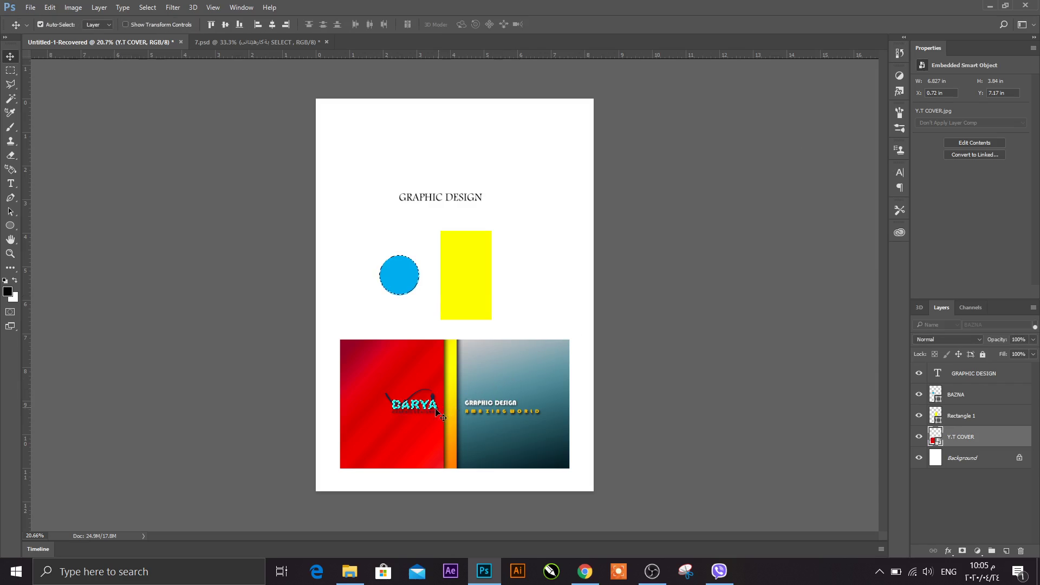
Step: Zoom in and rasterize the Y.T COVER smart object, then undo and redo the change
scroll(434, 409, up, 1)
scroll(434, 408, up, 3)
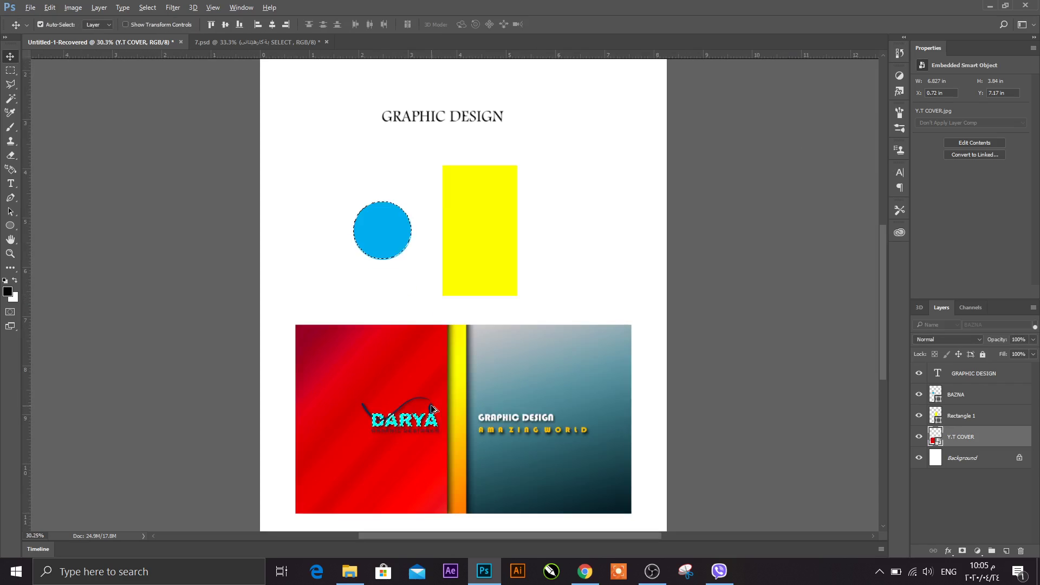
scroll(428, 422, up, 5)
scroll(420, 444, up, 4)
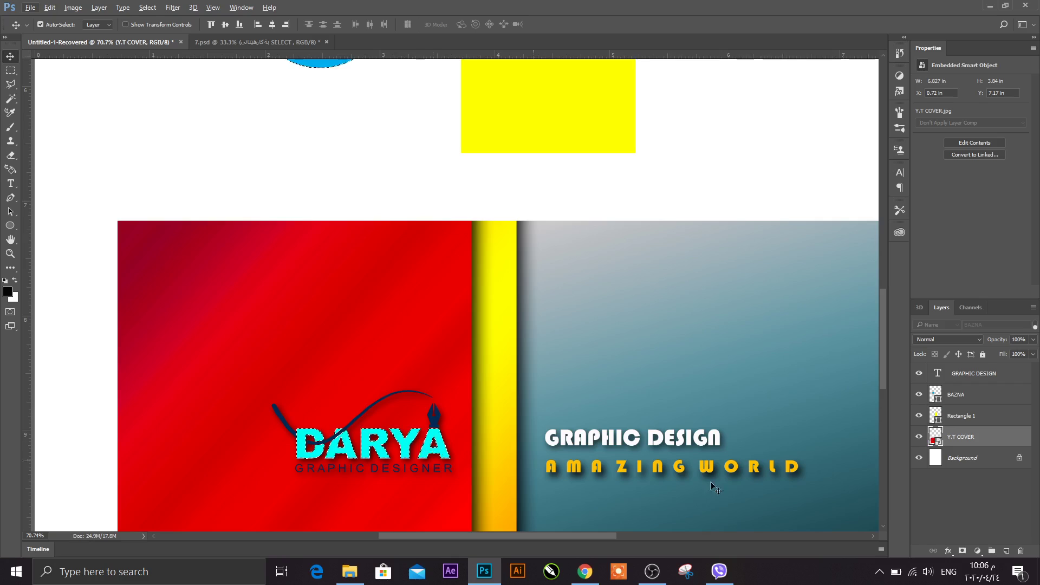
right_click(992, 443)
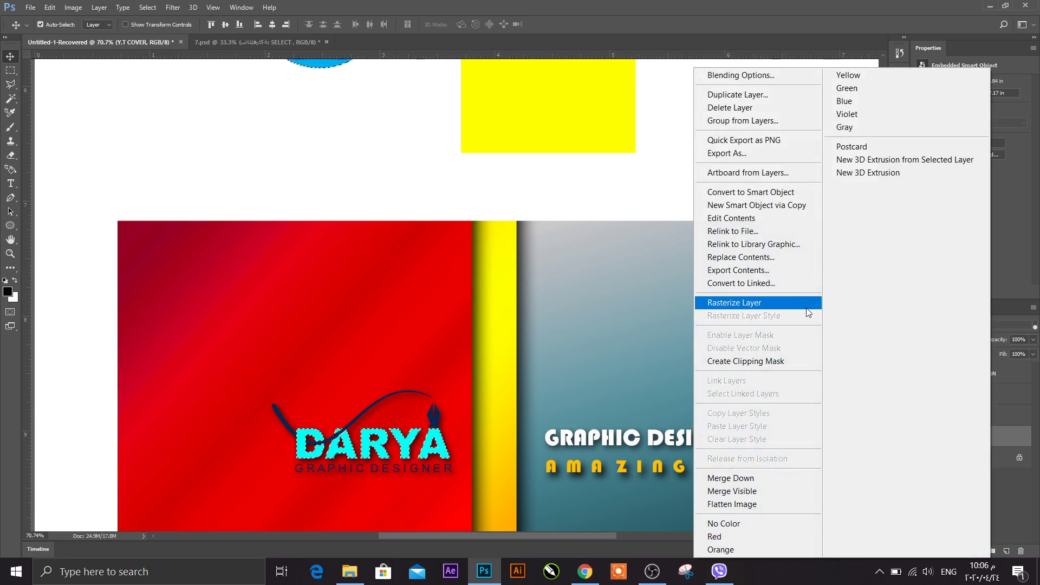
click(721, 303)
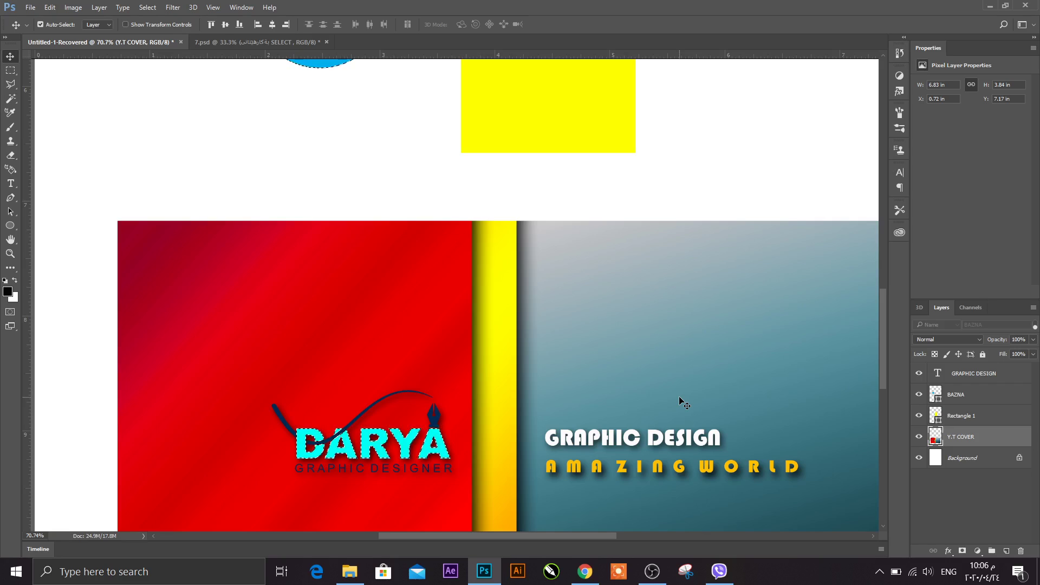
key(ctrl)
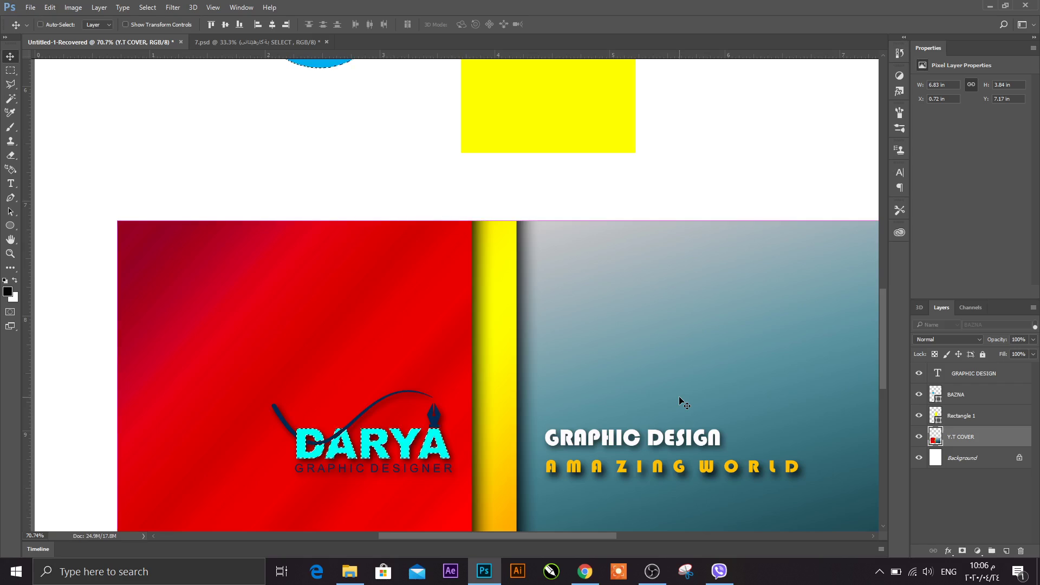
key(ctrl+z)
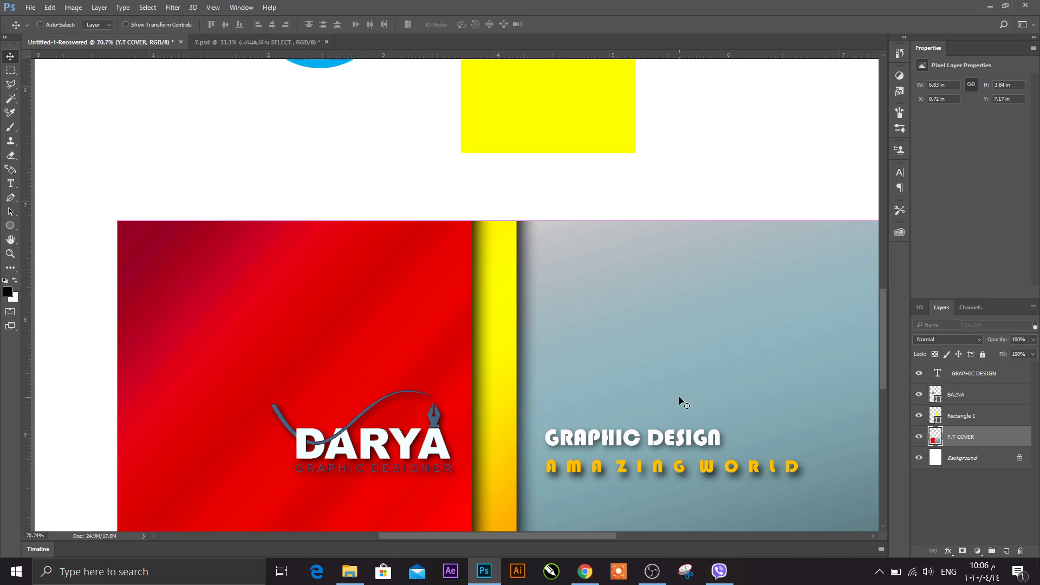
key(ctrl+z)
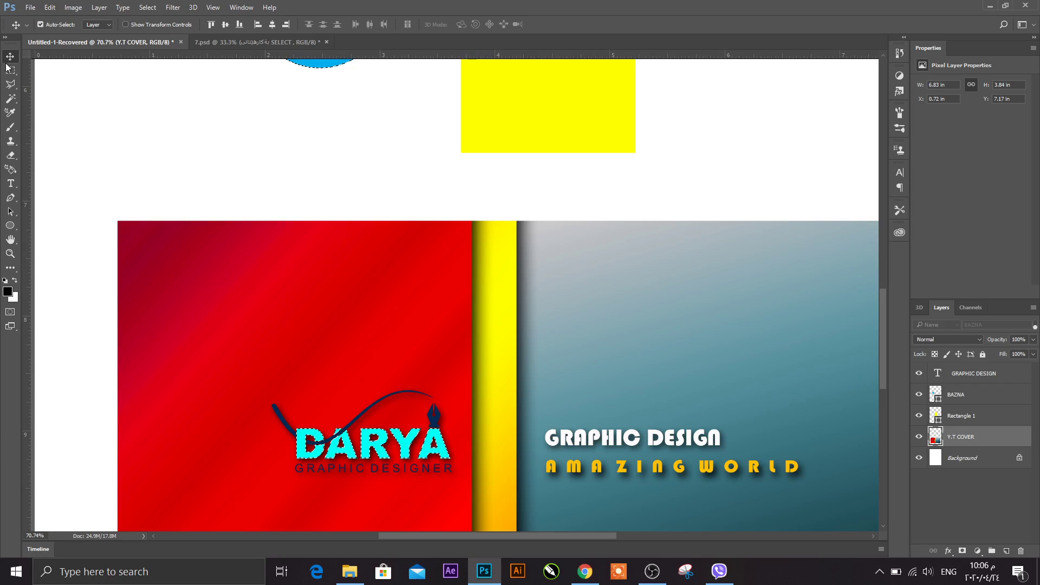
Step: Deselect by clicking the canvas with the Rectangular Marquee, then return to the Move tool
click(11, 70)
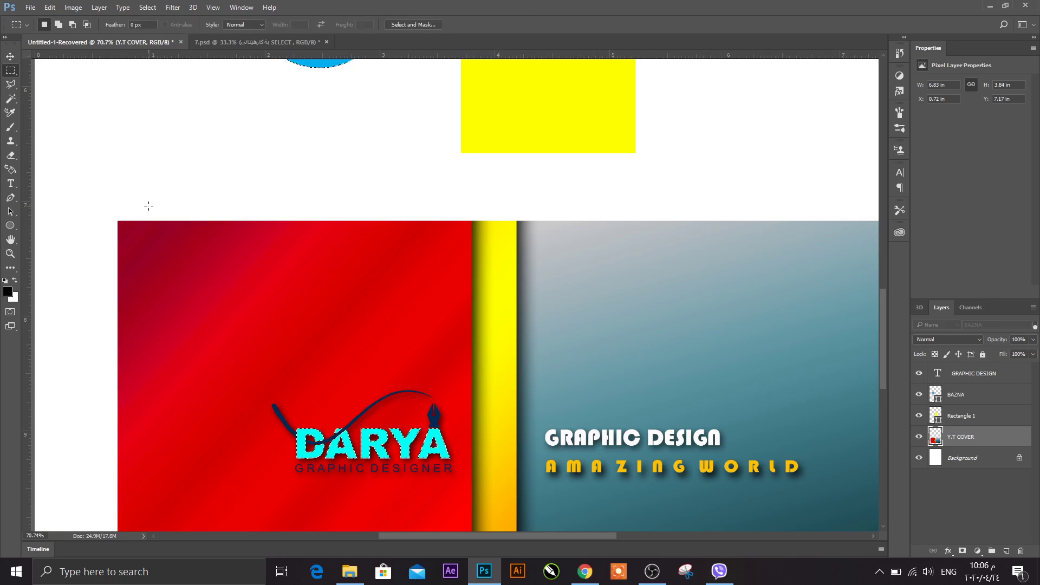
click(167, 239)
click(11, 56)
click(145, 7)
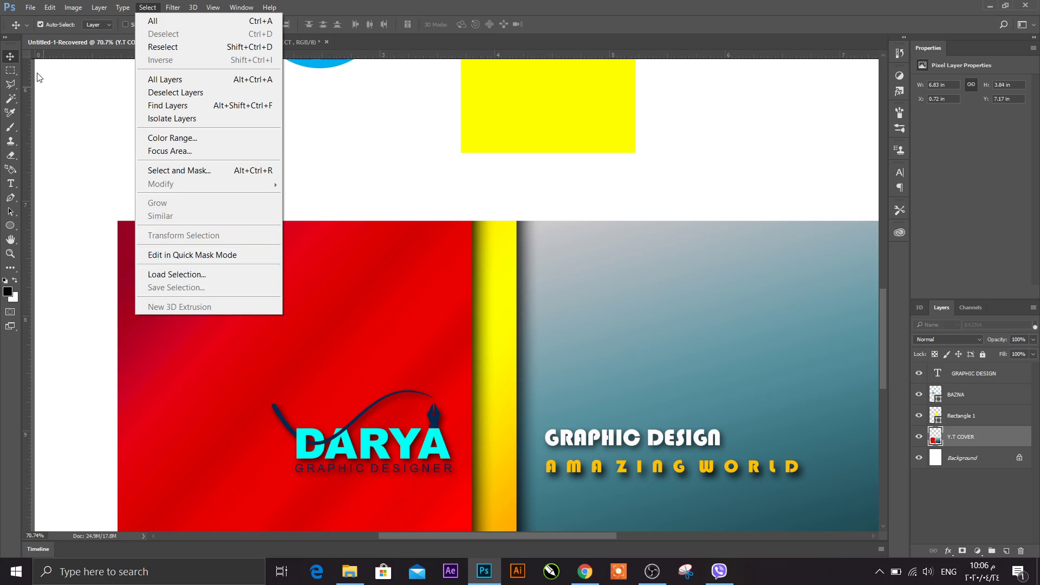
click(13, 64)
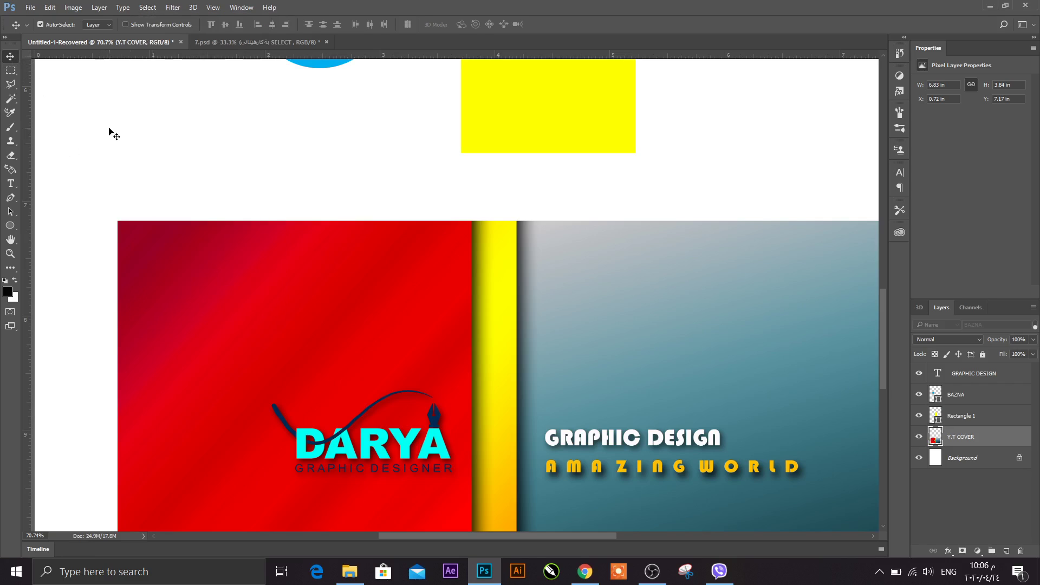
alt+scroll(169, 181, down, 2)
alt+scroll(169, 181, down, 2)
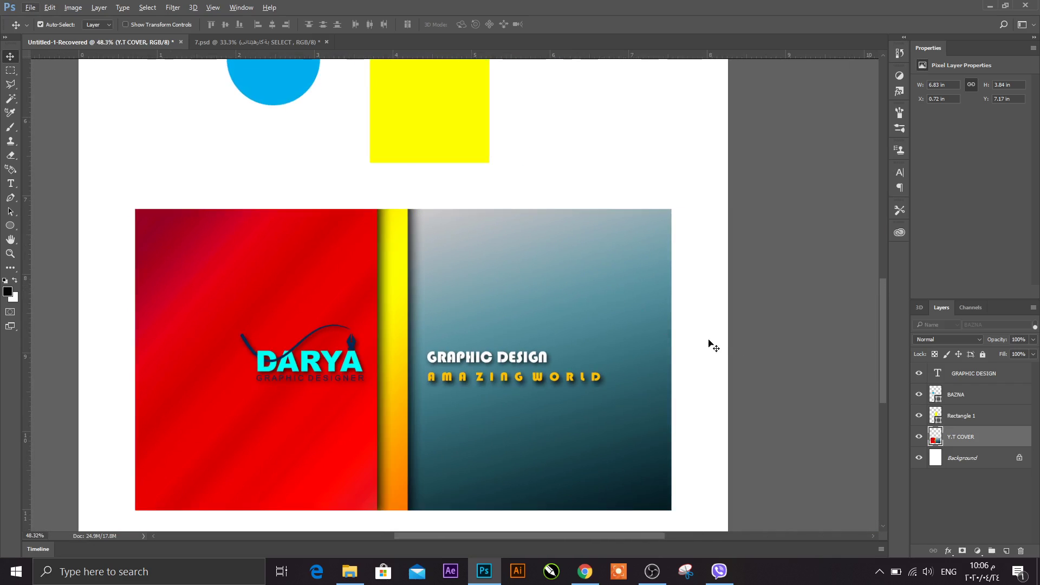
Step: Select Rectangle 1 and drag the yellow rectangle into line beside the blue circle
drag(882, 341, 853, 263)
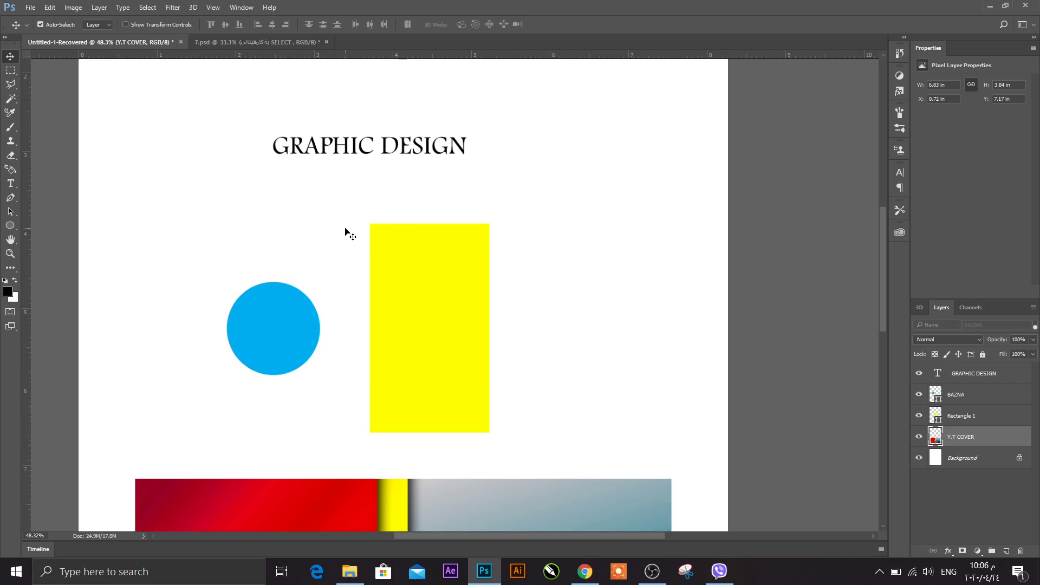
click(399, 265)
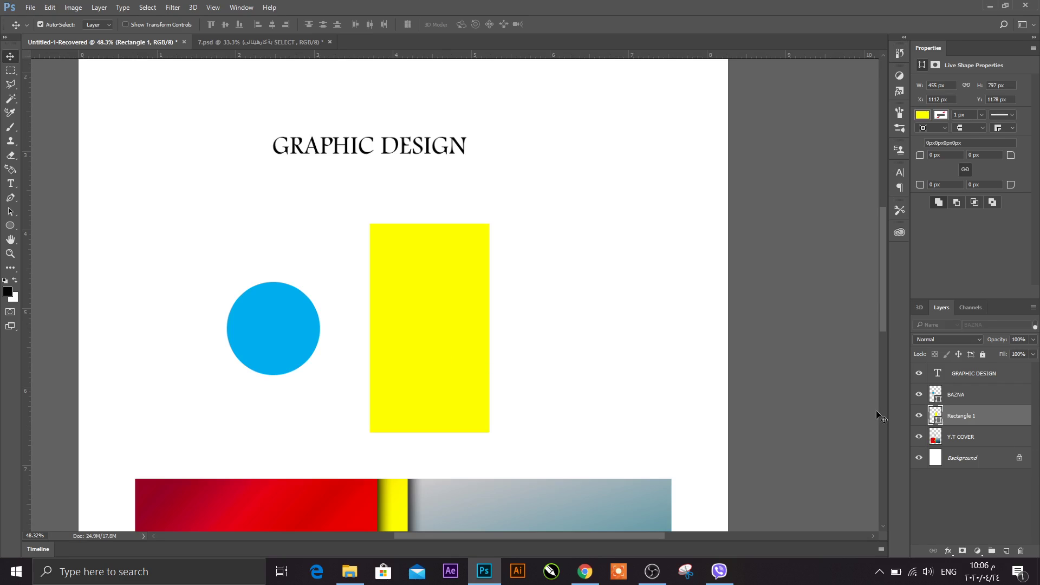
mouse_move(409, 351)
mouse_down()
mouse_move(587, 313)
mouse_move(463, 297)
mouse_up()
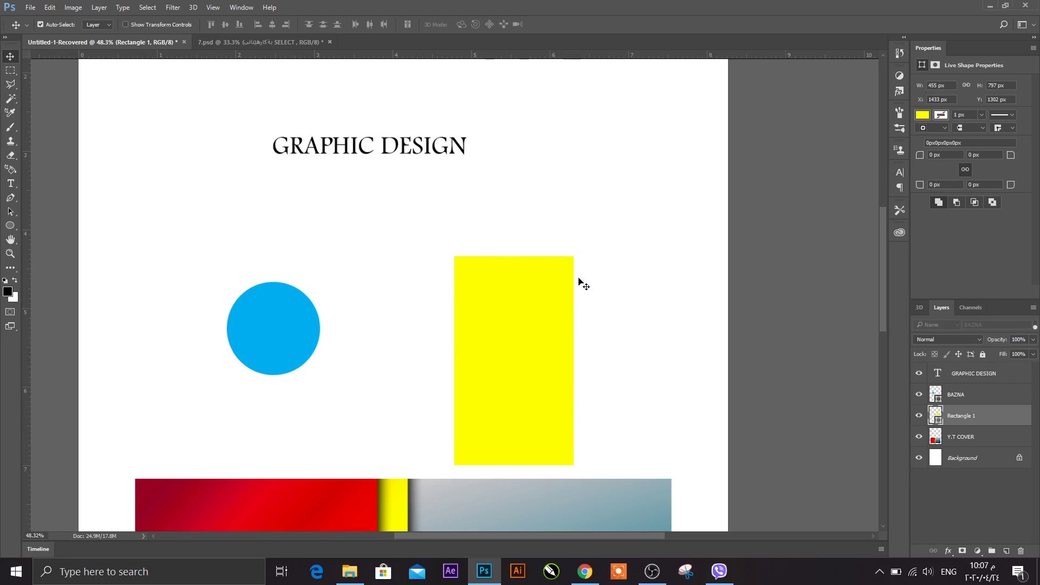
mouse_move(516, 364)
mouse_down()
mouse_move(584, 332)
mouse_move(495, 327)
mouse_up()
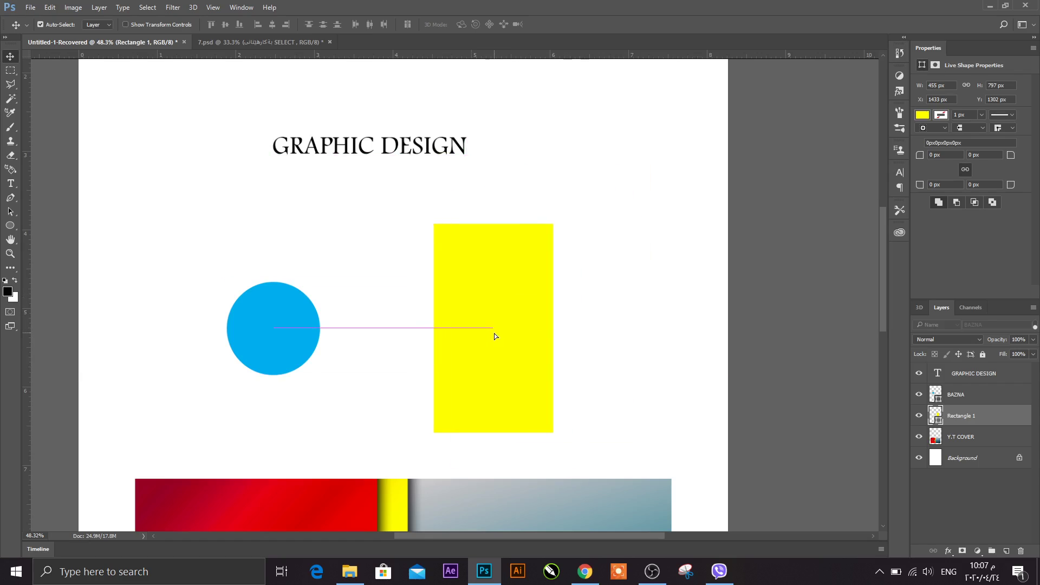
Step: Free-transform the rectangle, rotating it and setting it back to 0° before committing
key(ctrl+t)
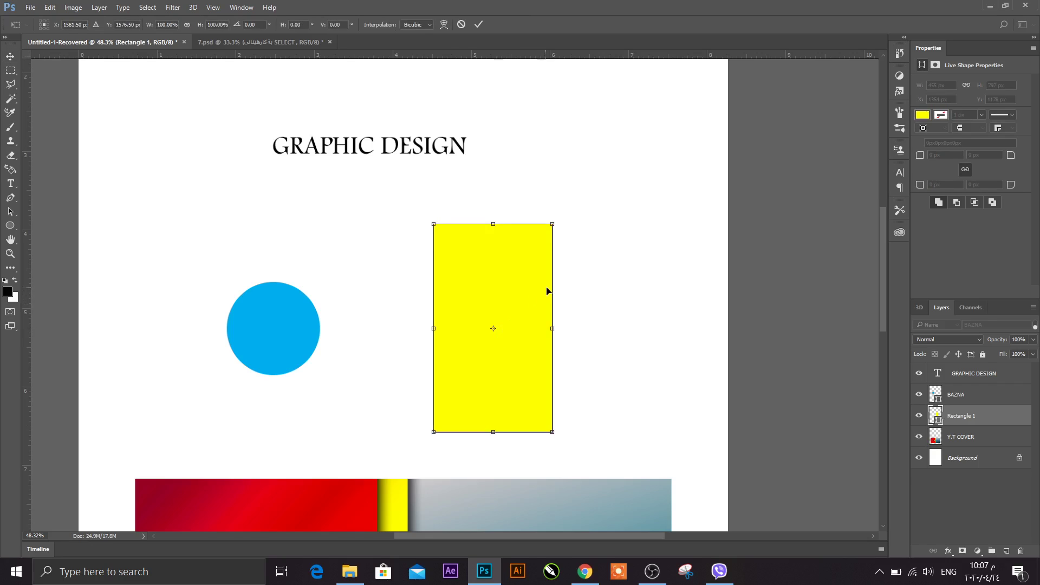
mouse_move(589, 226)
mouse_down()
mouse_move(582, 217)
mouse_move(603, 213)
mouse_up()
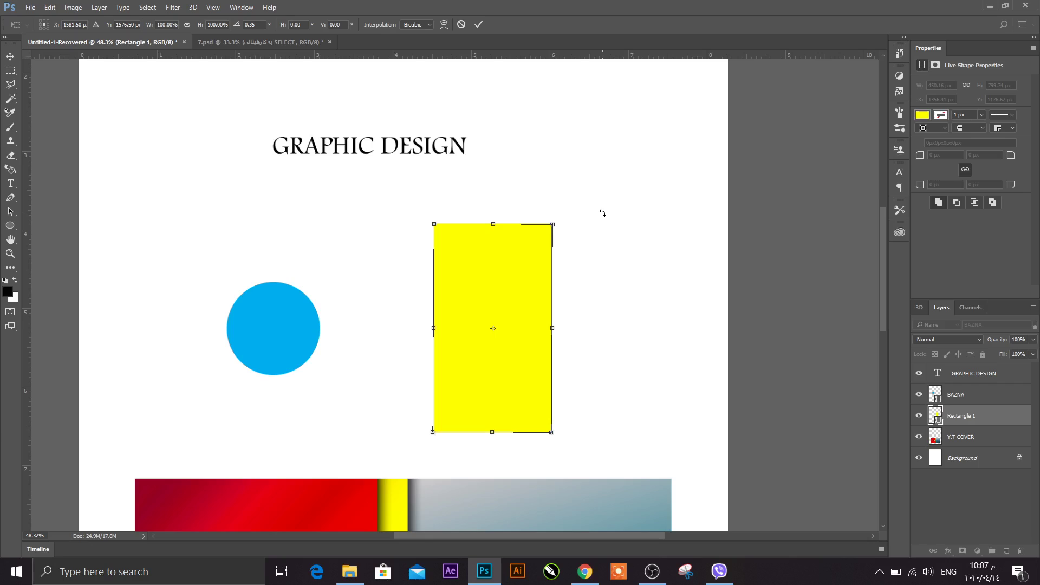
drag(602, 213, 603, 213)
key(Return)
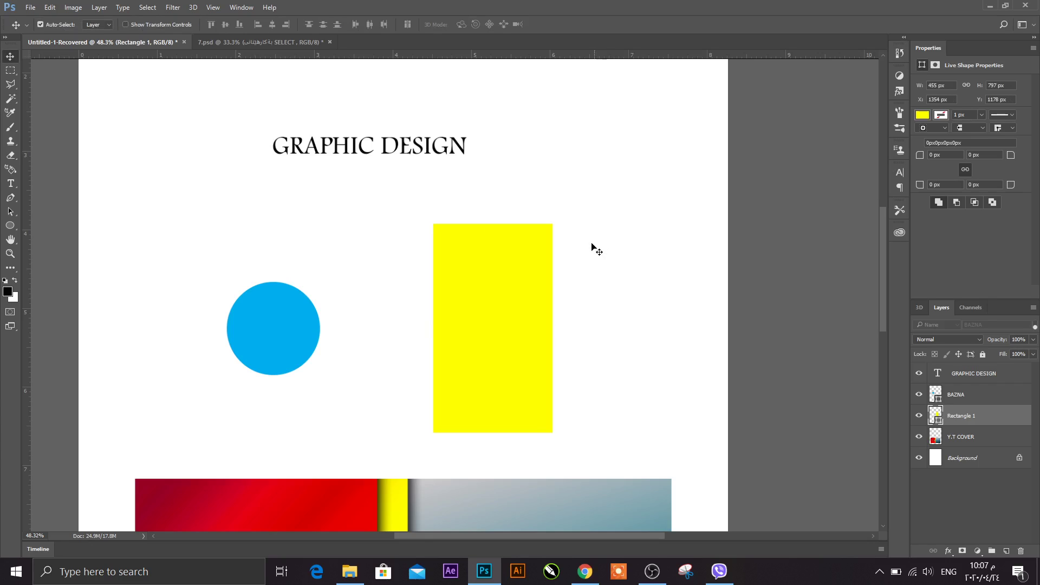
Step: Rasterize the Rectangle 1 layer through its Layers panel context menu
click(148, 7)
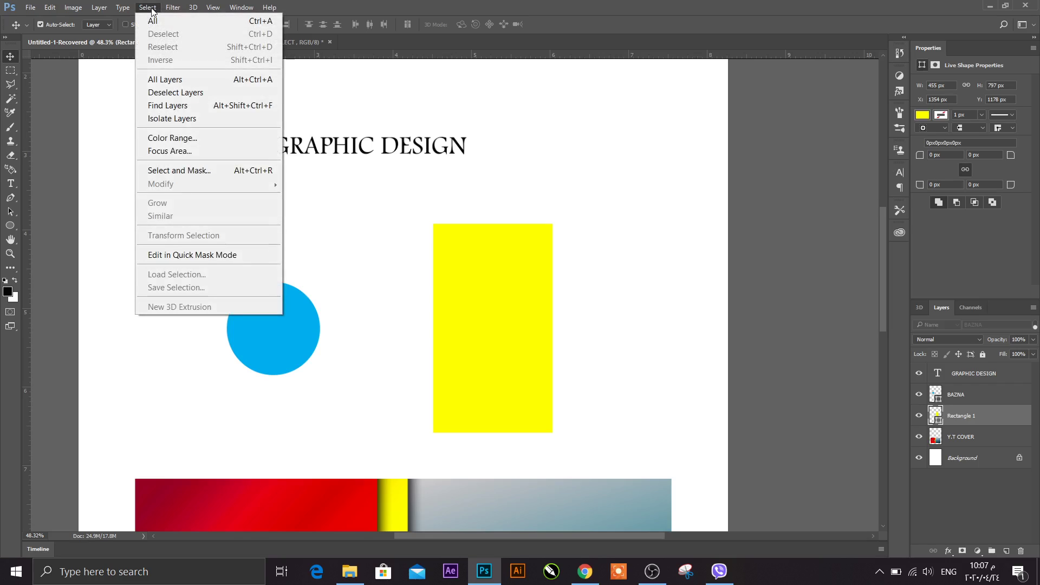
click(480, 311)
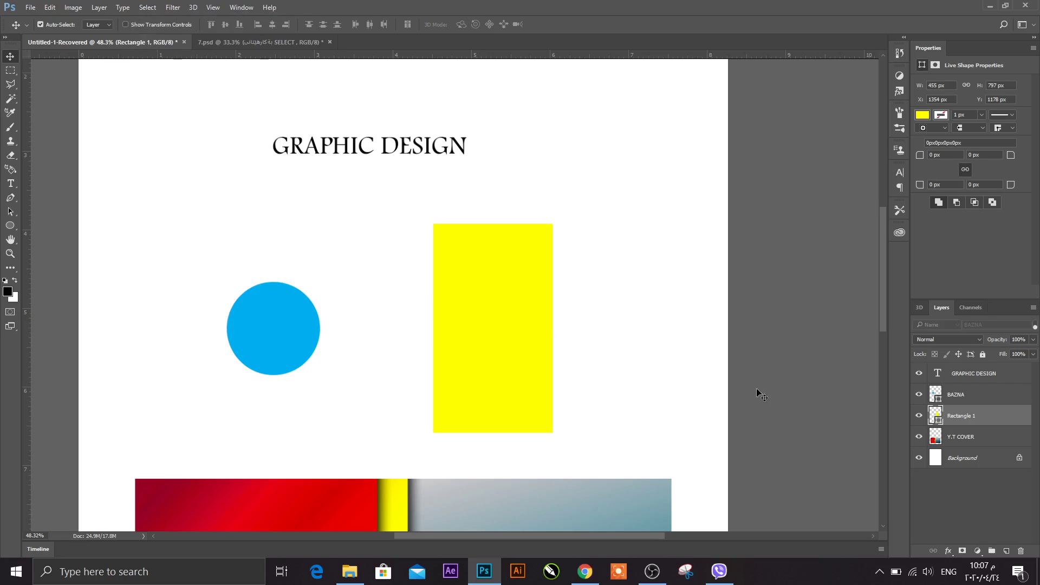
right_click(949, 416)
click(957, 415)
click(143, 8)
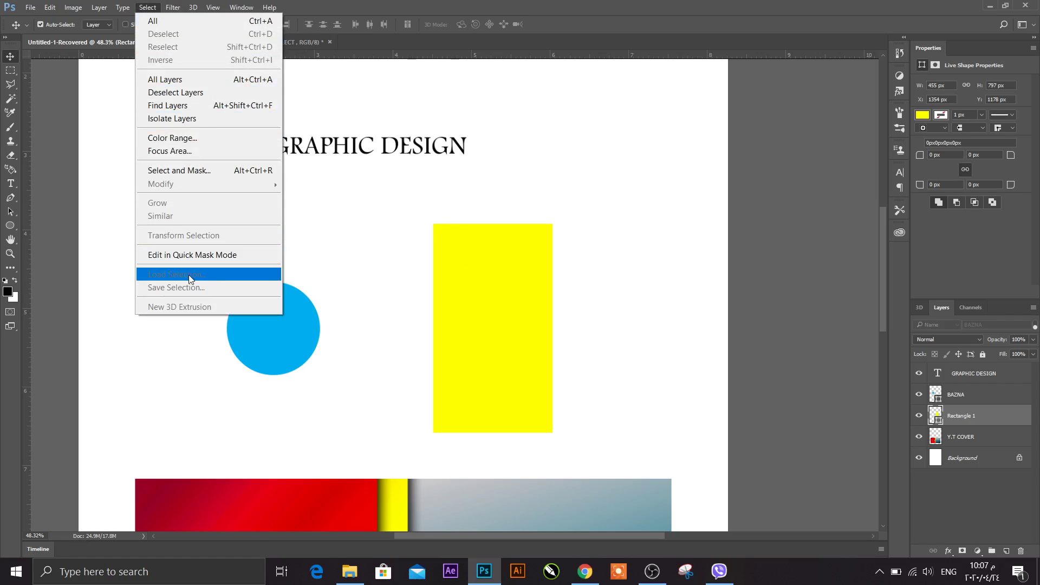
click(521, 347)
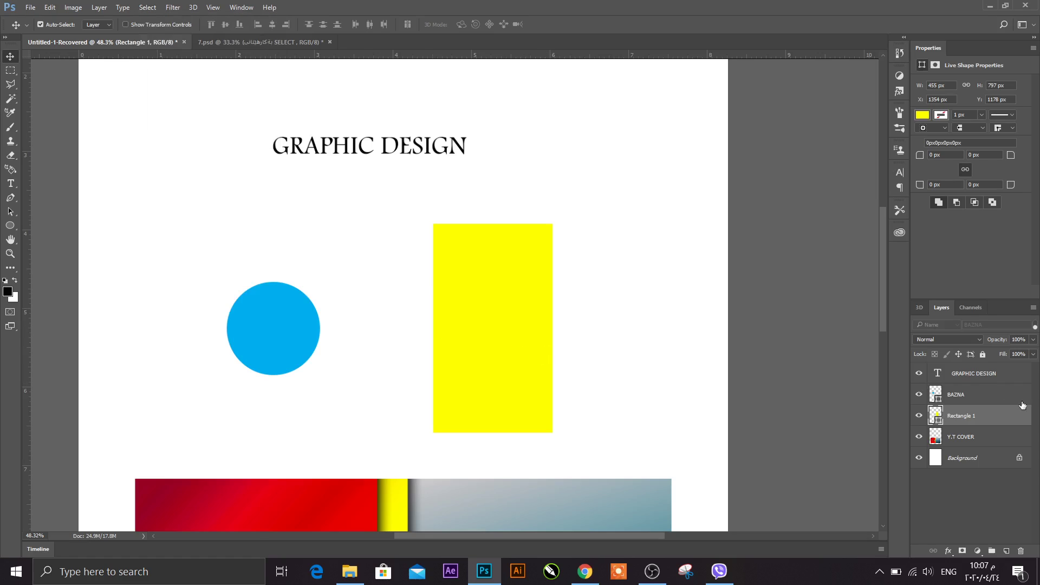
right_click(994, 414)
click(769, 260)
click(149, 7)
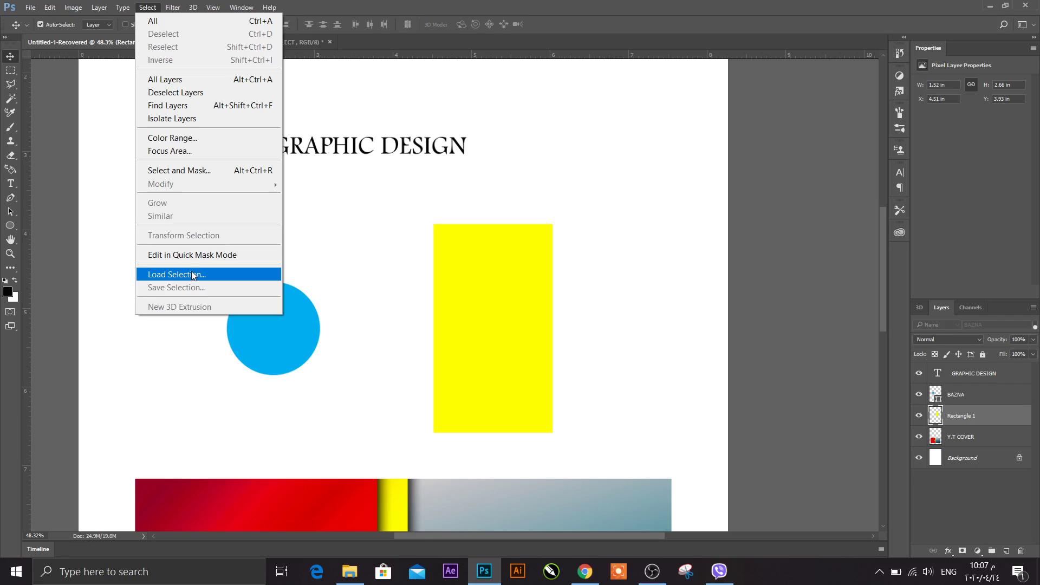
Step: Load Rectangle 1's transparency as a selection, deselect it, and activate the BAZNA layer with Move
click(193, 275)
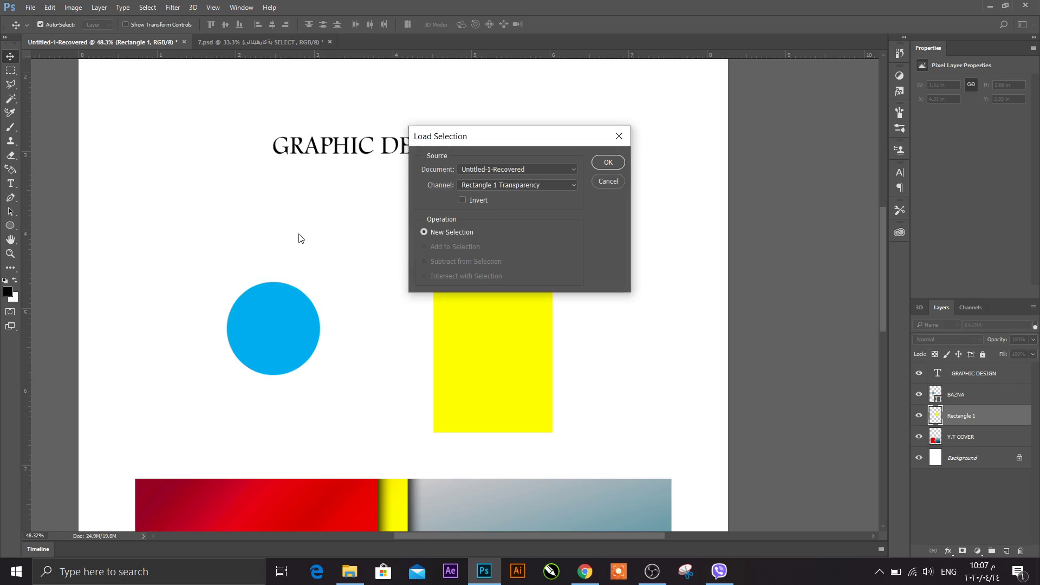
click(606, 163)
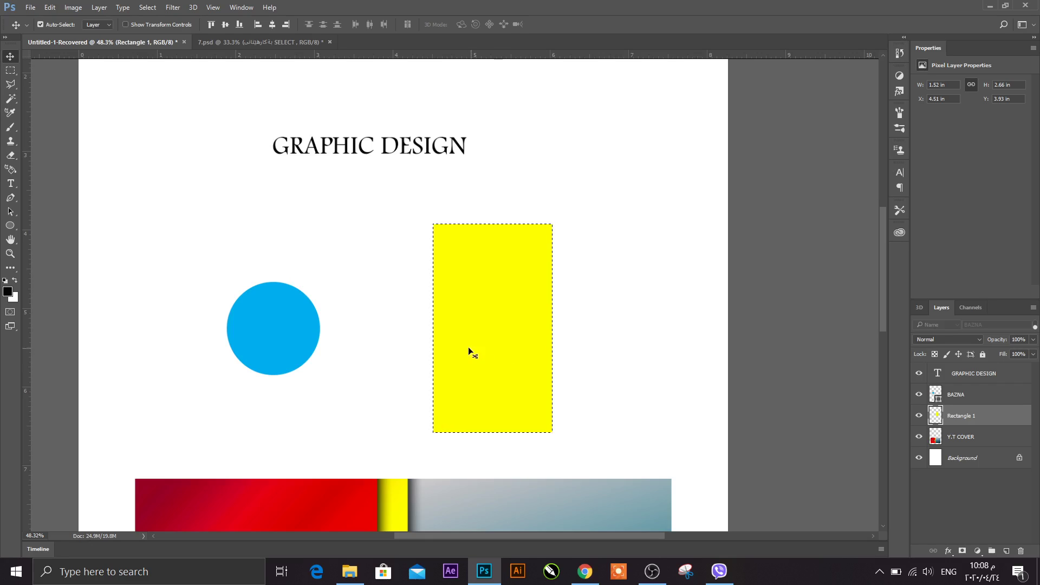
click(10, 71)
click(133, 145)
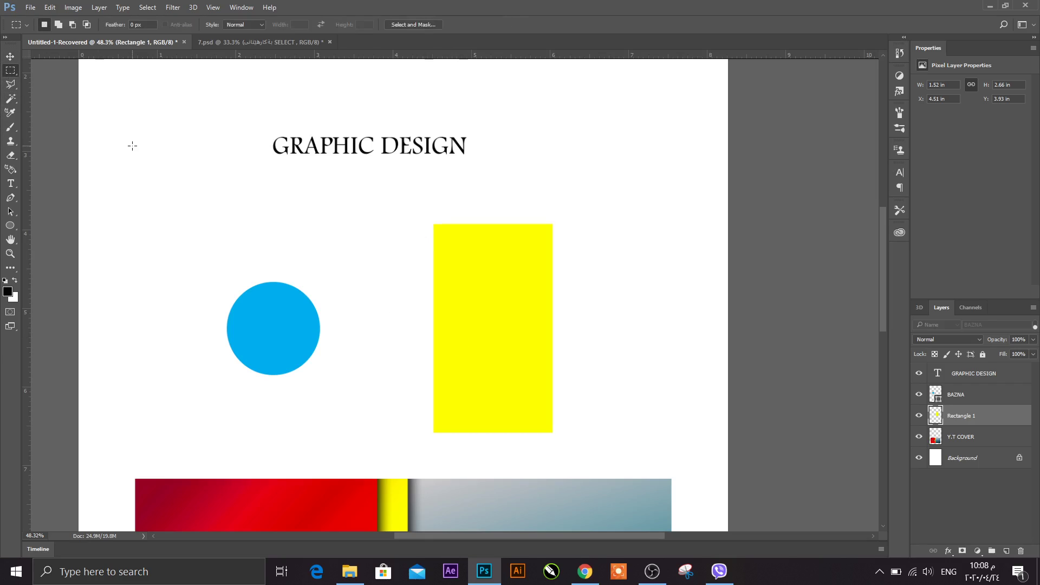
click(8, 56)
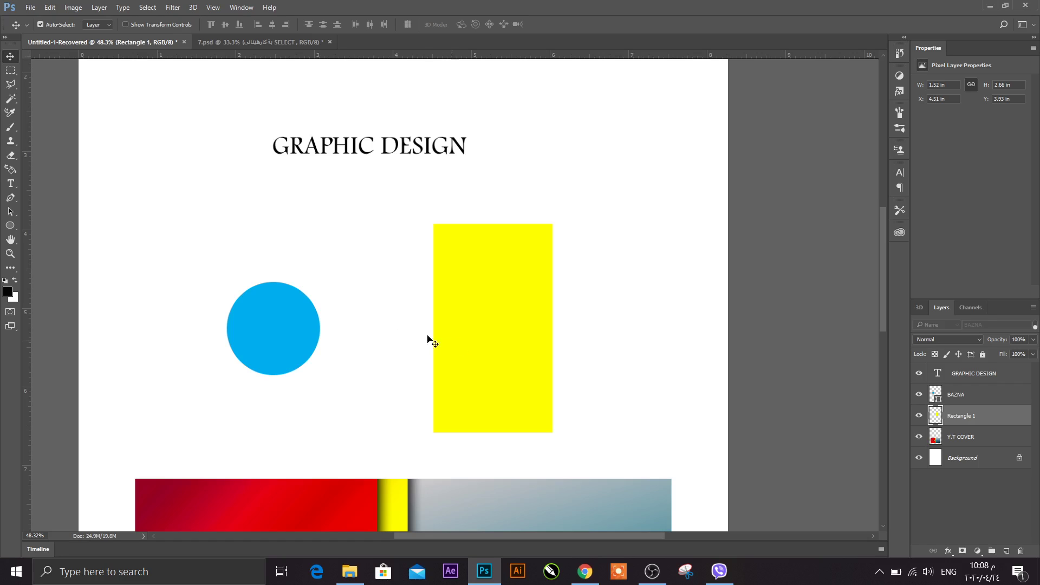
click(303, 320)
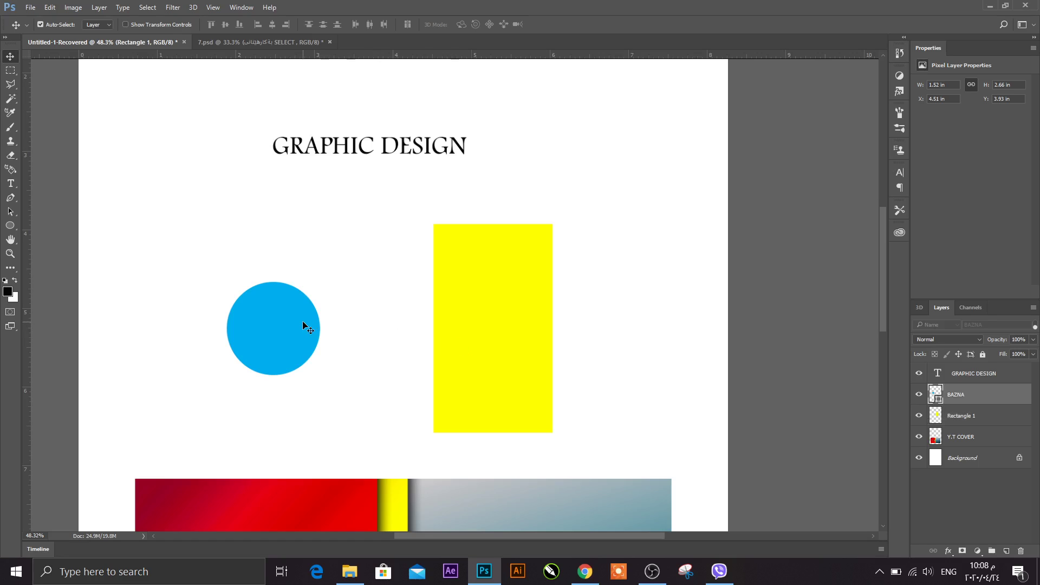
Step: Rasterize the BAZNA circle layer and move the circle over the rectangle's right edge
right_click(967, 401)
click(715, 258)
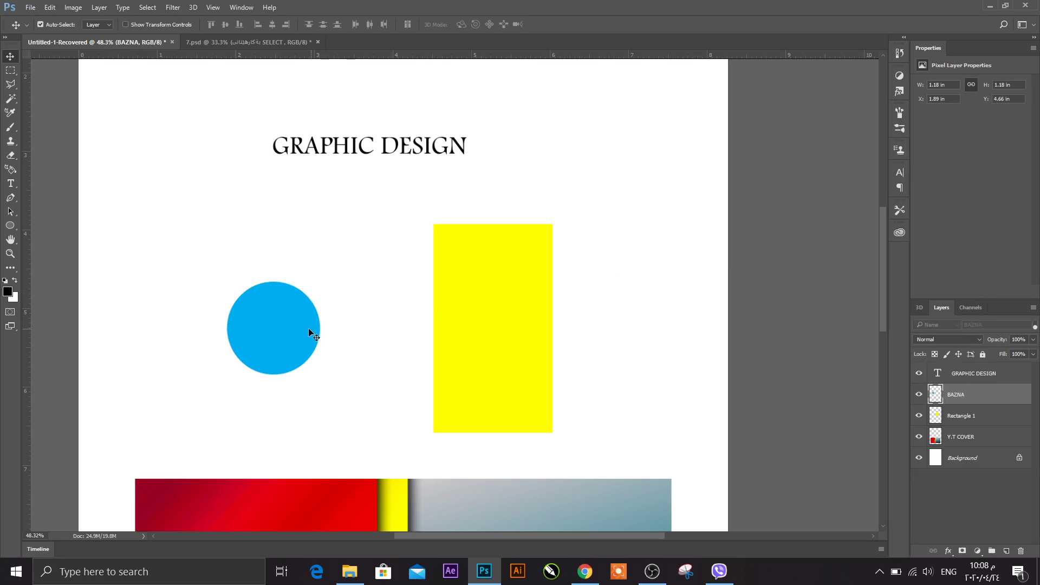
mouse_move(314, 328)
mouse_down()
mouse_move(578, 324)
mouse_move(580, 337)
mouse_up()
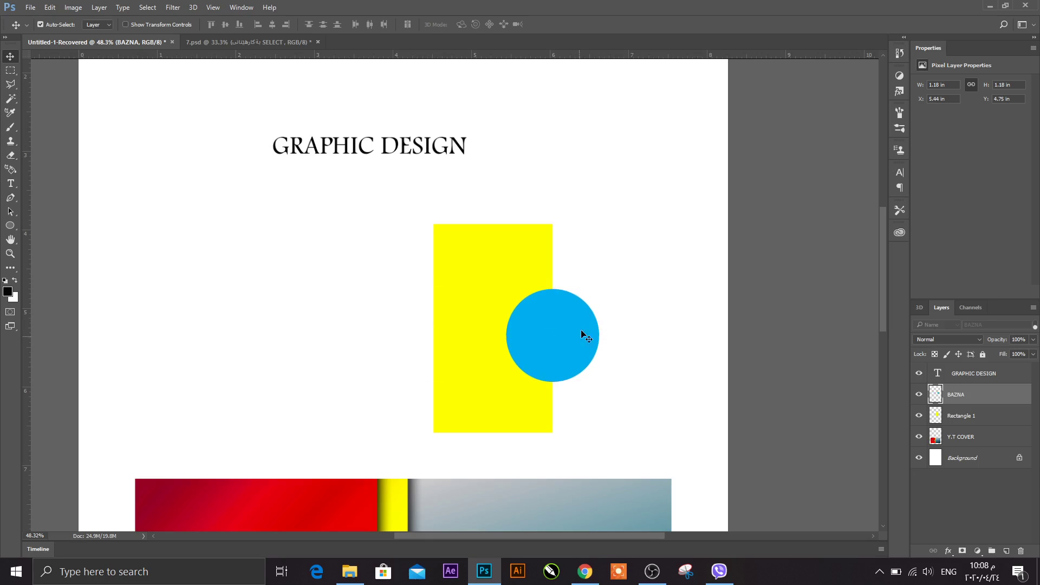
Step: Load BAZNA Transparency as a selection, then make Rectangle 1 the active layer
click(146, 8)
click(157, 275)
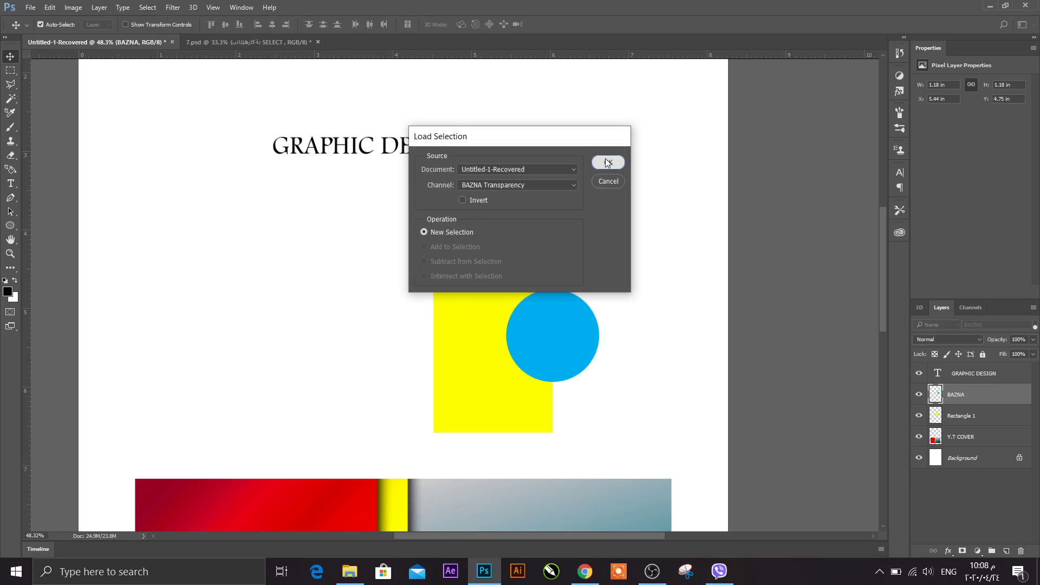
click(606, 163)
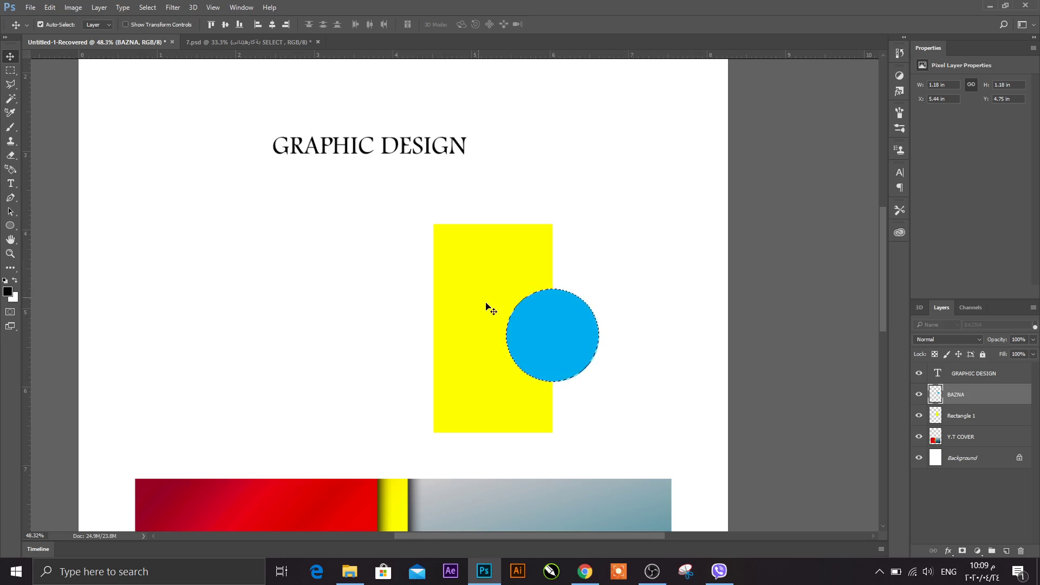
click(980, 419)
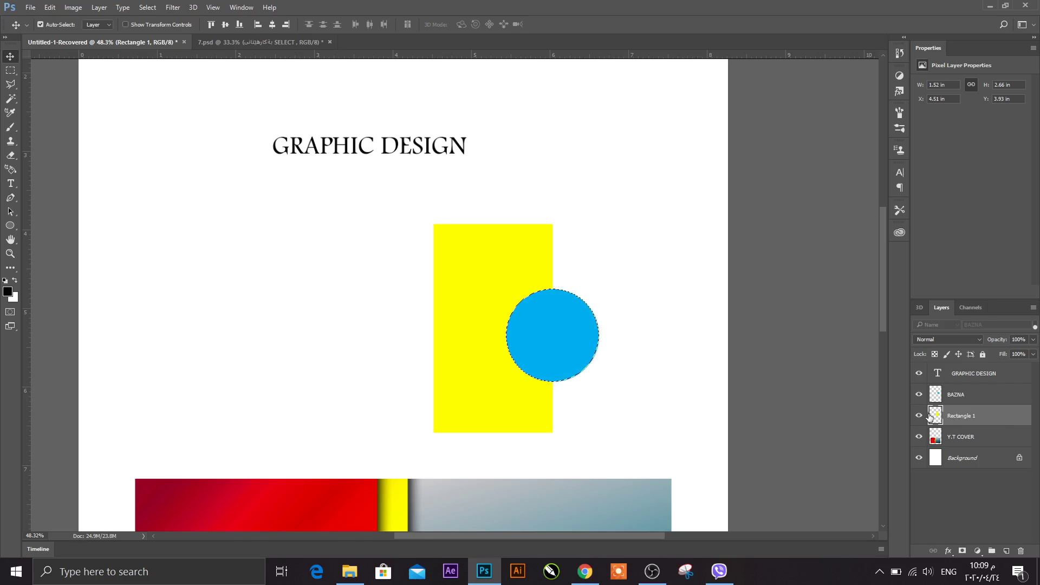
key(ctrl)
key(ctrl+d)
click(919, 394)
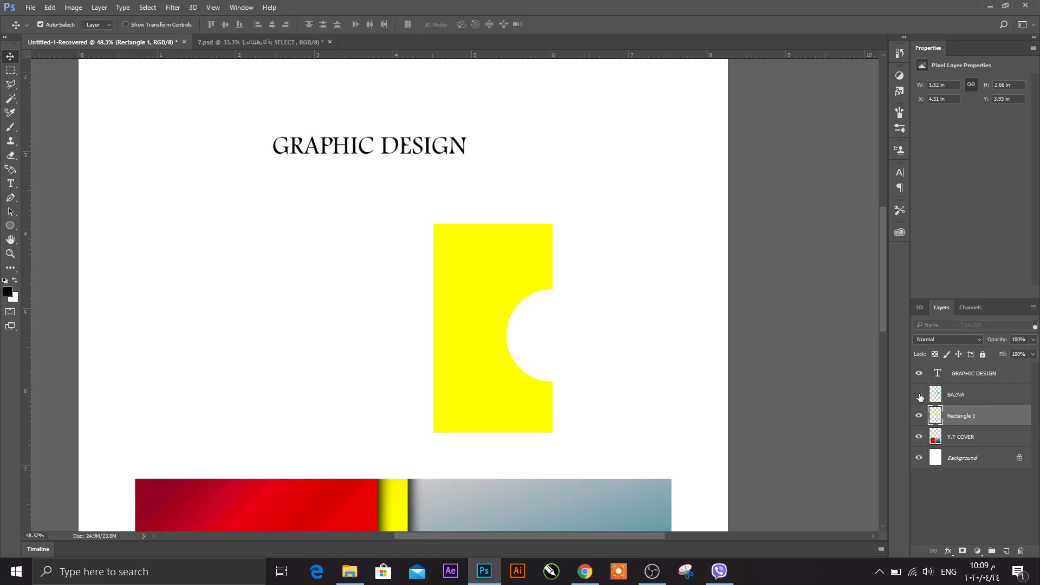
mouse_move(512, 253)
mouse_down()
mouse_move(420, 225)
mouse_move(395, 241)
mouse_up()
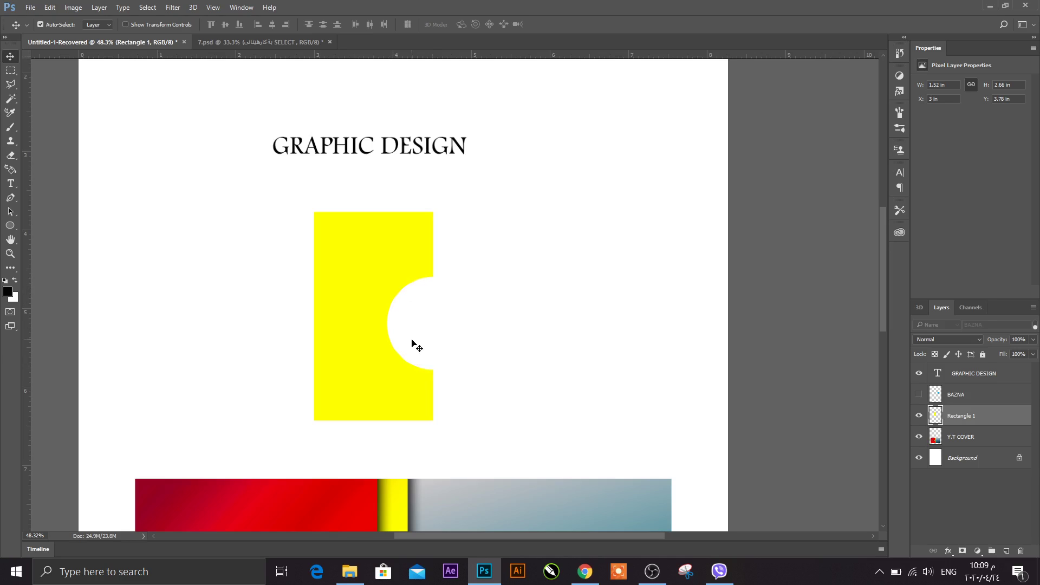
key(ctrl+z)
key(ctrl+z)
key(ctrl+z)
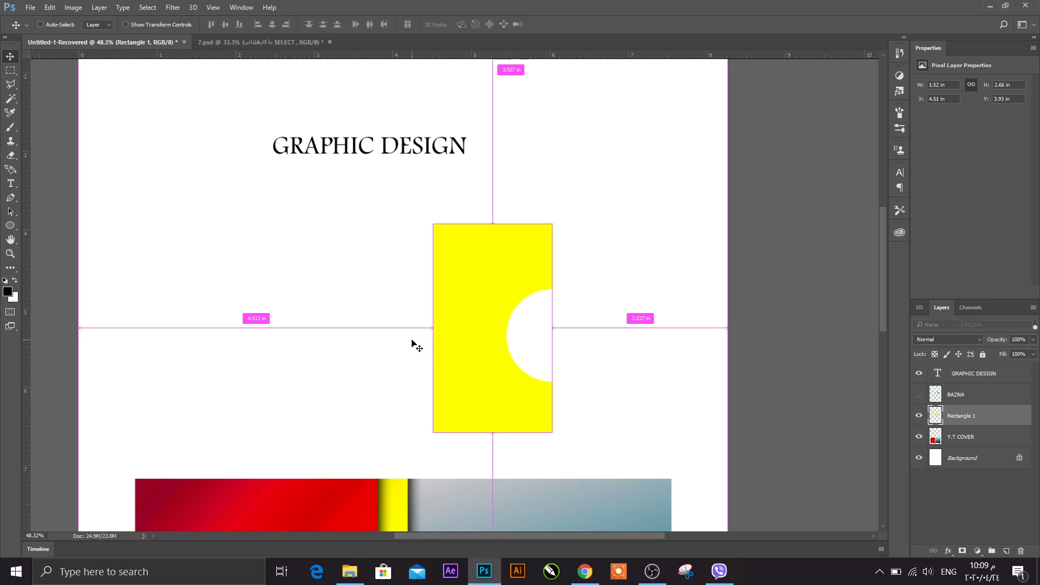
key(ctrl+z)
key(ctrl+z)
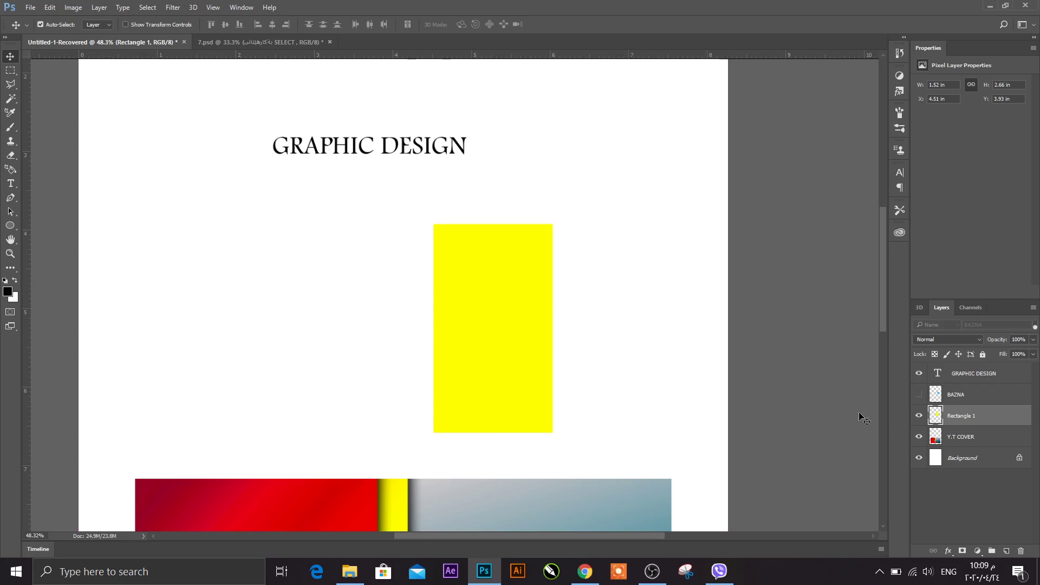
click(919, 395)
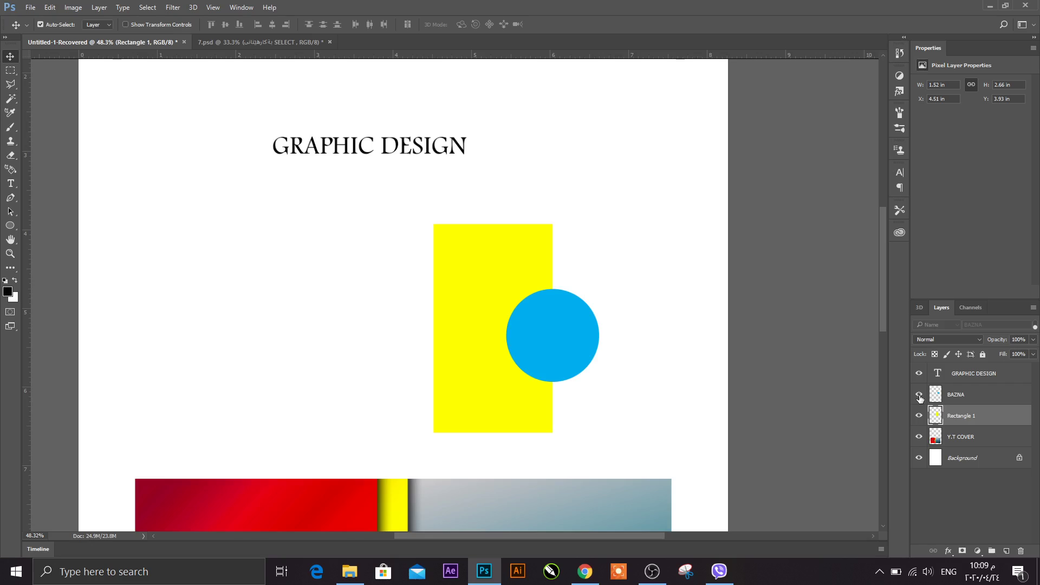
drag(573, 344, 512, 342)
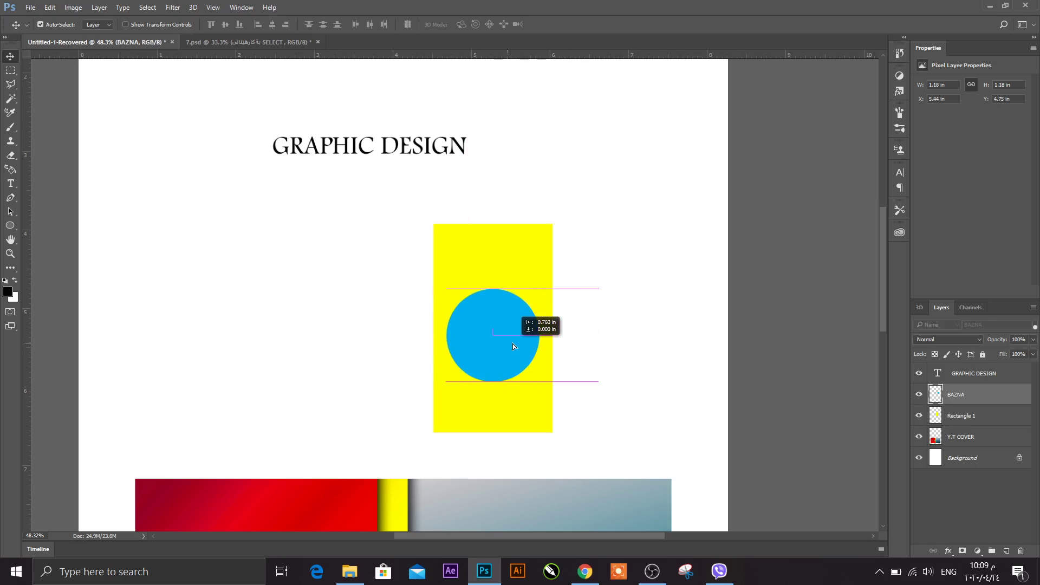
Step: Load the BAZNA circle's outline as a selection and remove that area from Rectangle 1
click(145, 7)
click(179, 274)
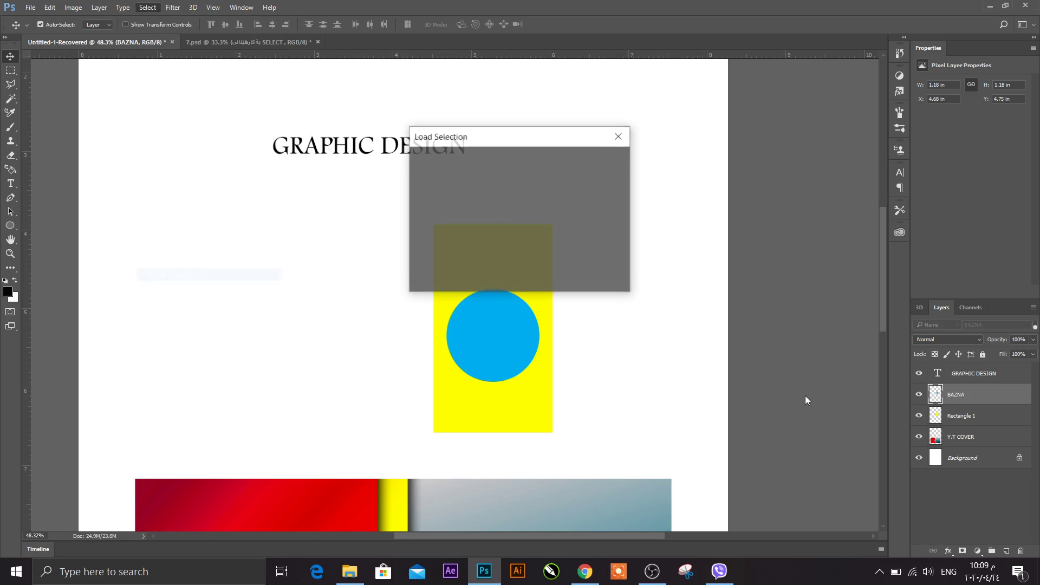
click(599, 164)
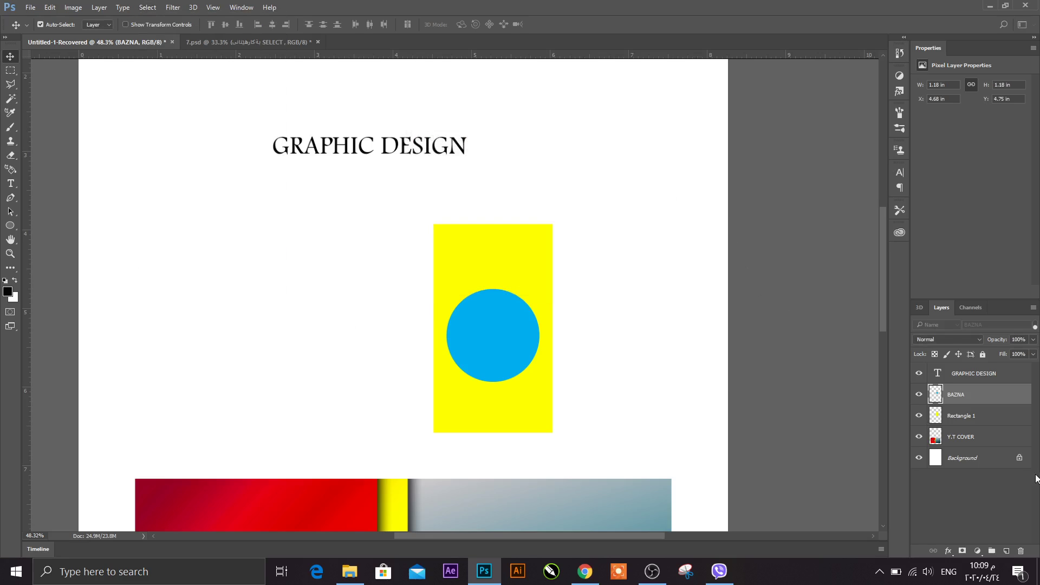
click(995, 416)
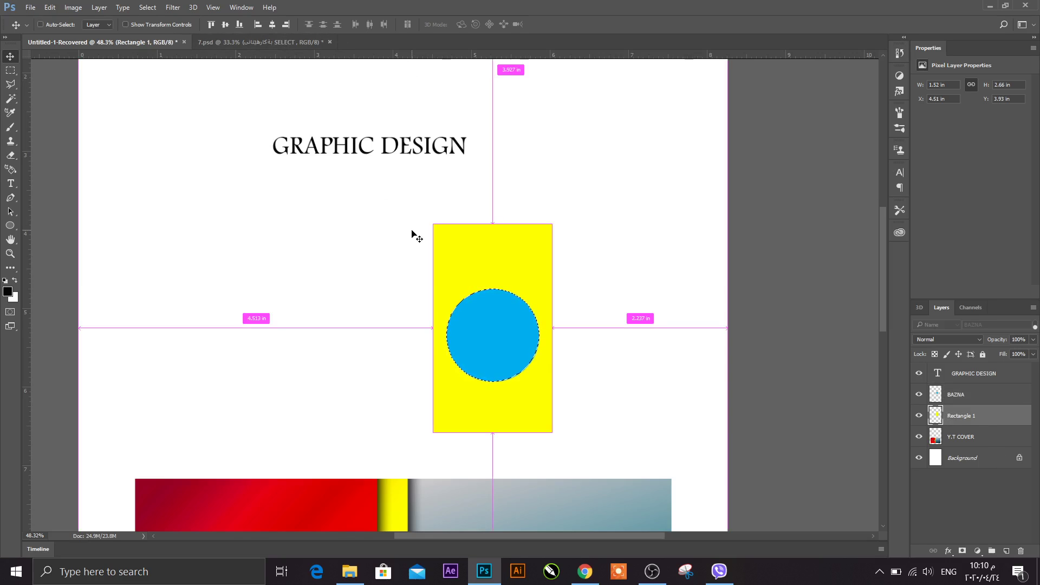
key(ctrl+d)
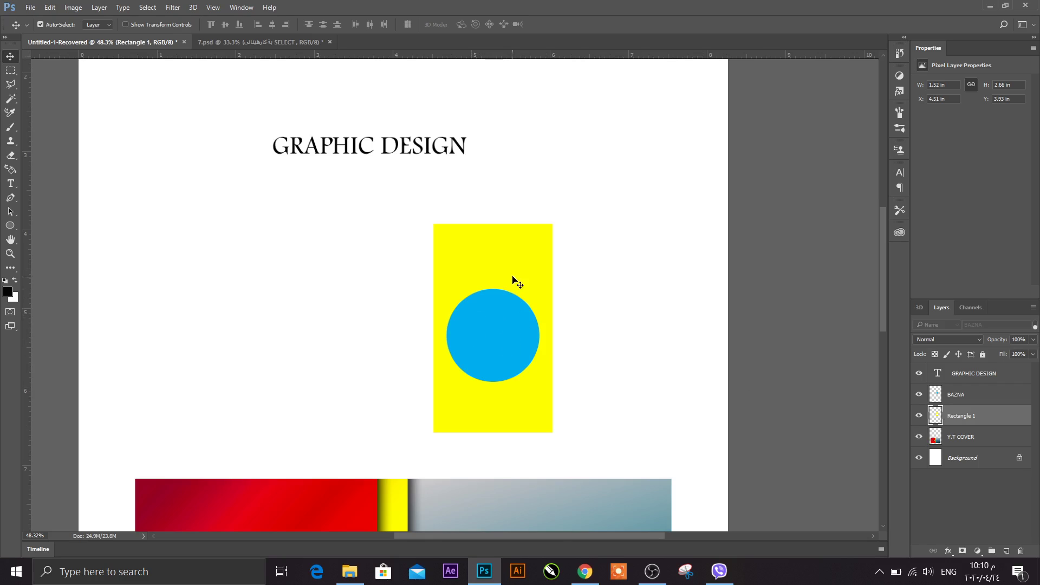
Step: Toggle the blue circle off and on to check the hole, then reload its outline
click(919, 395)
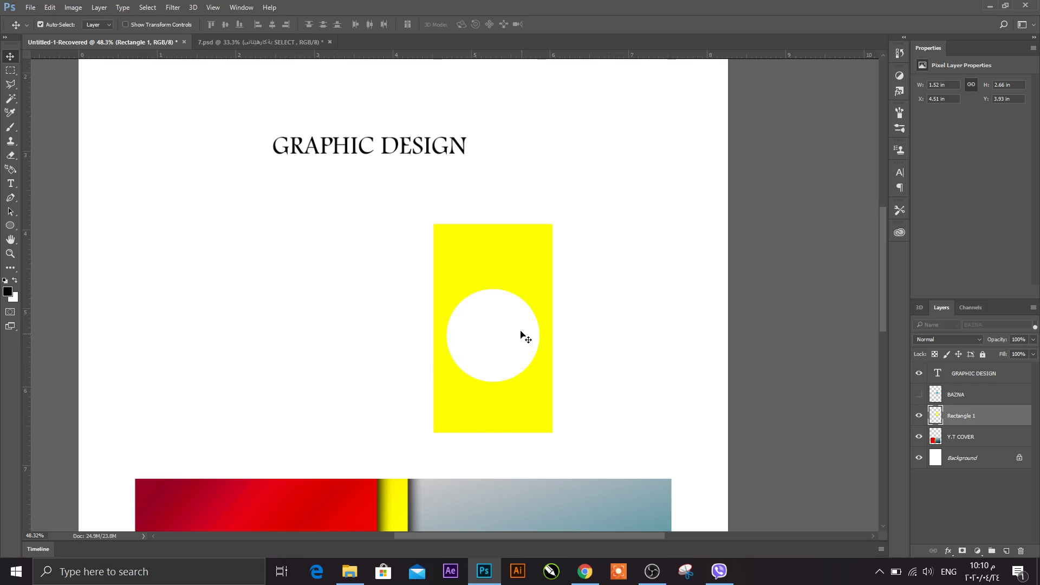
click(919, 395)
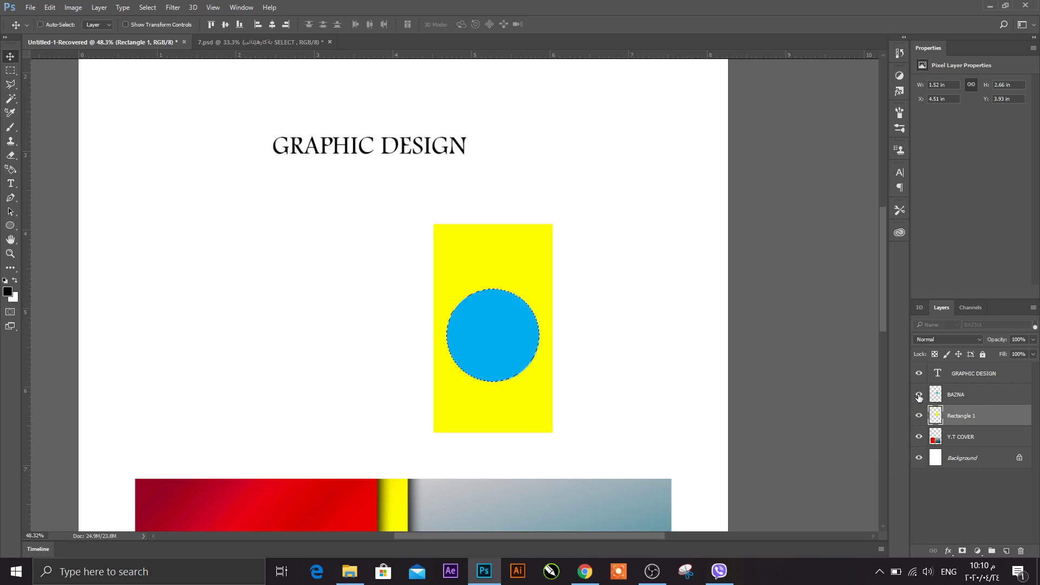
ctrl+click(935, 394)
Step: Clear the selection and move the blue BAZNA circle to the rectangle's right
click(11, 70)
key(ctrl+d)
click(11, 58)
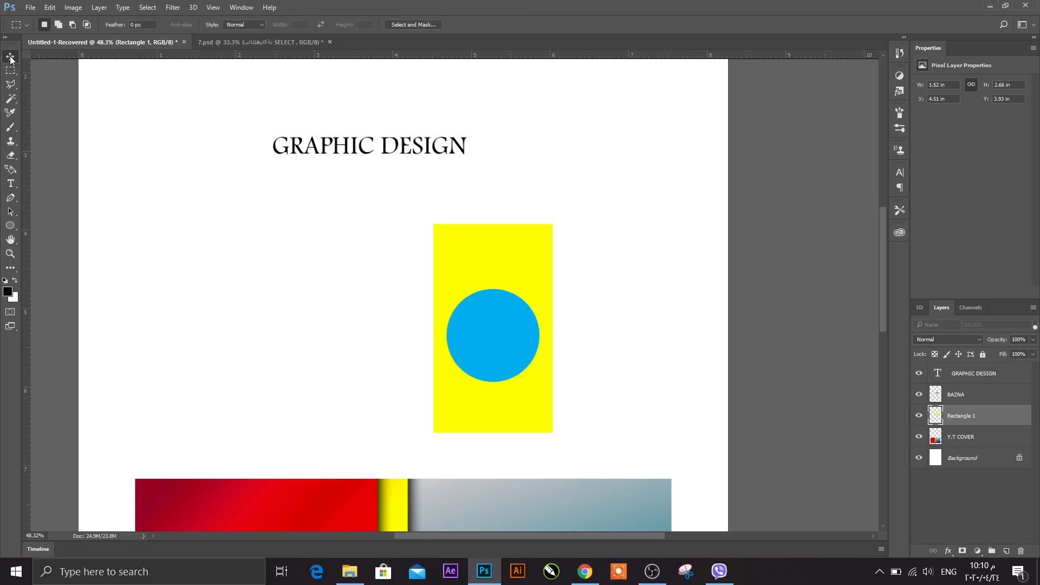
click(955, 397)
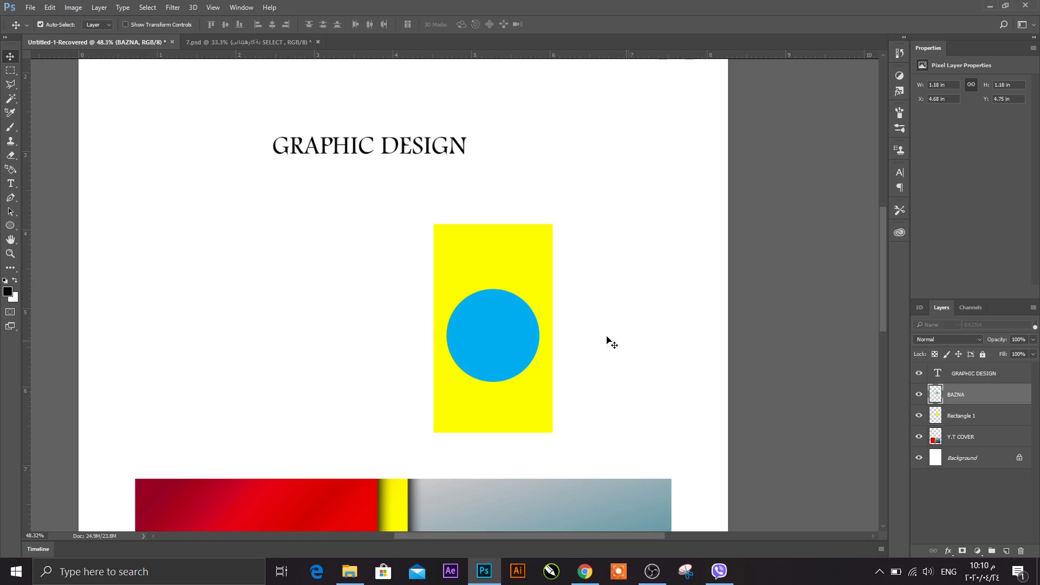
drag(509, 328, 654, 320)
Step: Free-transform Rectangle 1, stretching the yellow rectangle wider toward the left
click(496, 330)
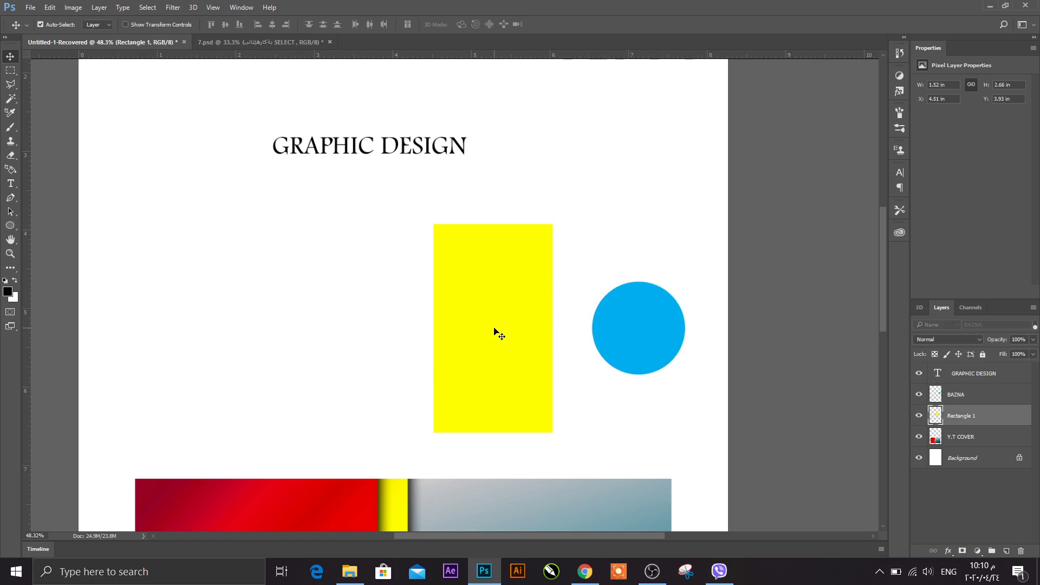
key(ctrl+t)
mouse_move(440, 334)
mouse_down()
mouse_move(373, 327)
mouse_move(144, 354)
mouse_up()
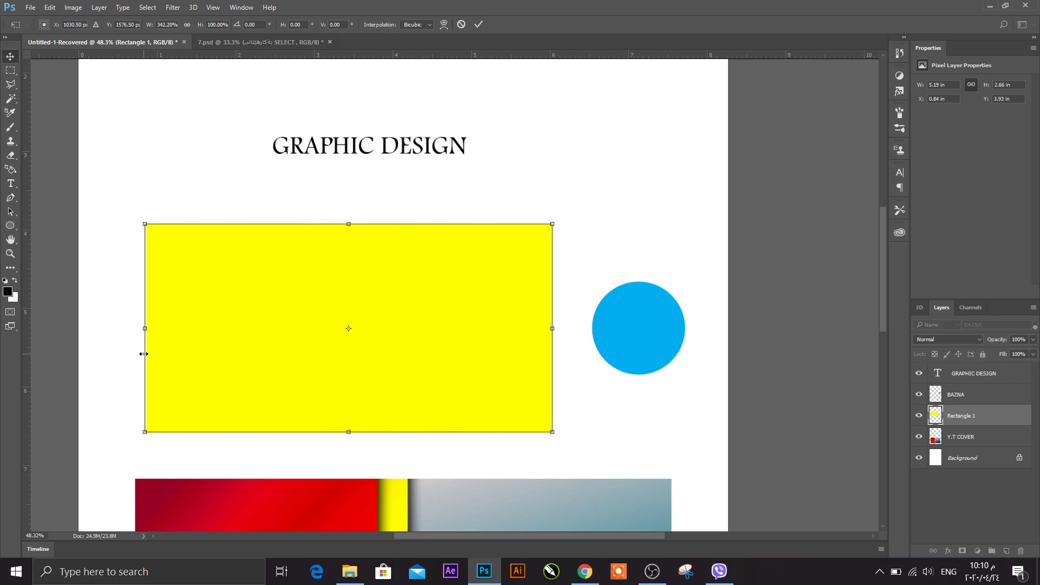
key(Return)
Step: Centre the GRAPHIC DESIGN text on the rectangle and rasterize the text layer
drag(306, 156, 277, 354)
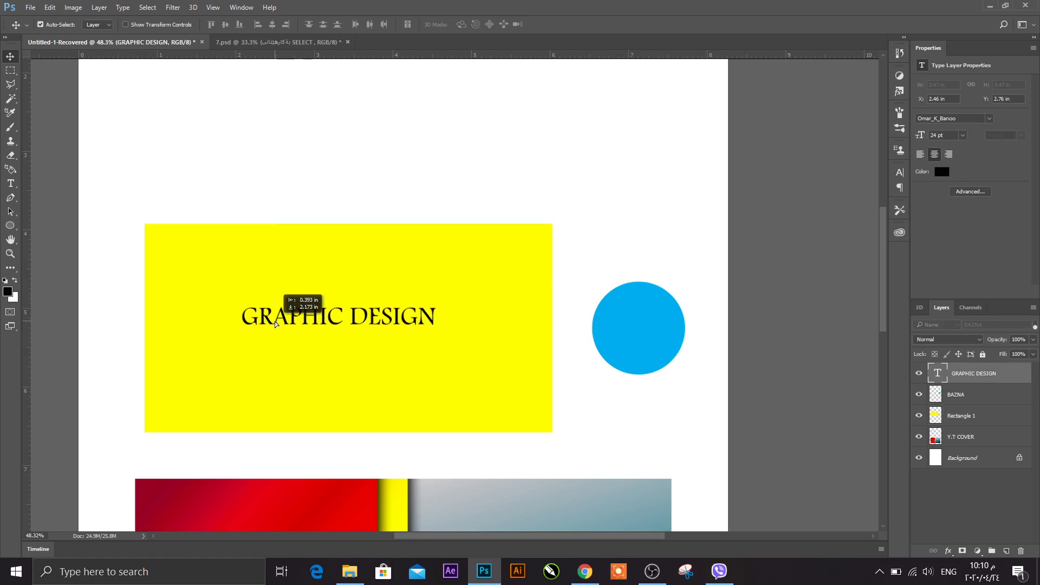
drag(278, 353, 282, 342)
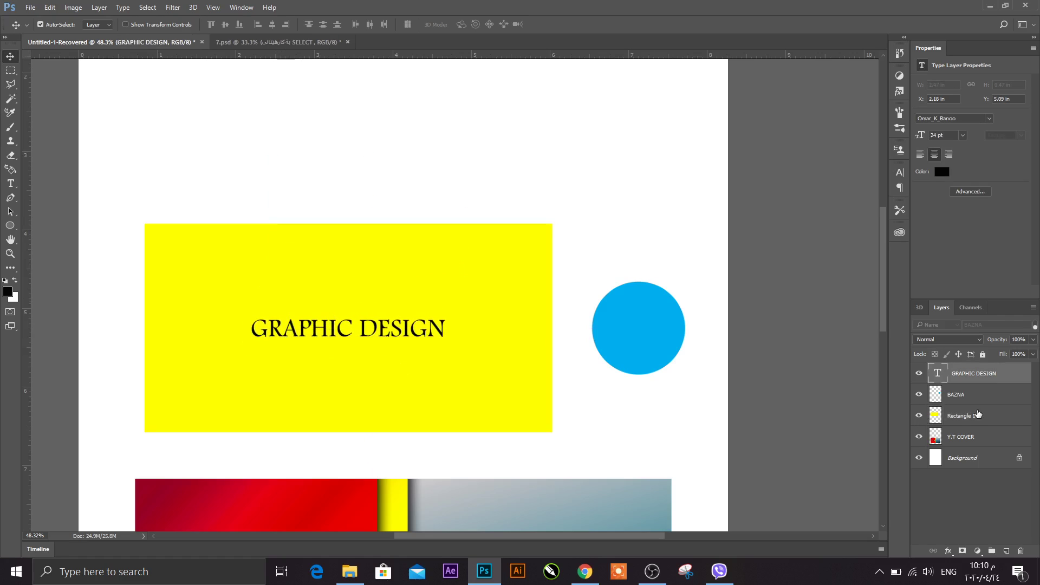
right_click(980, 374)
click(758, 284)
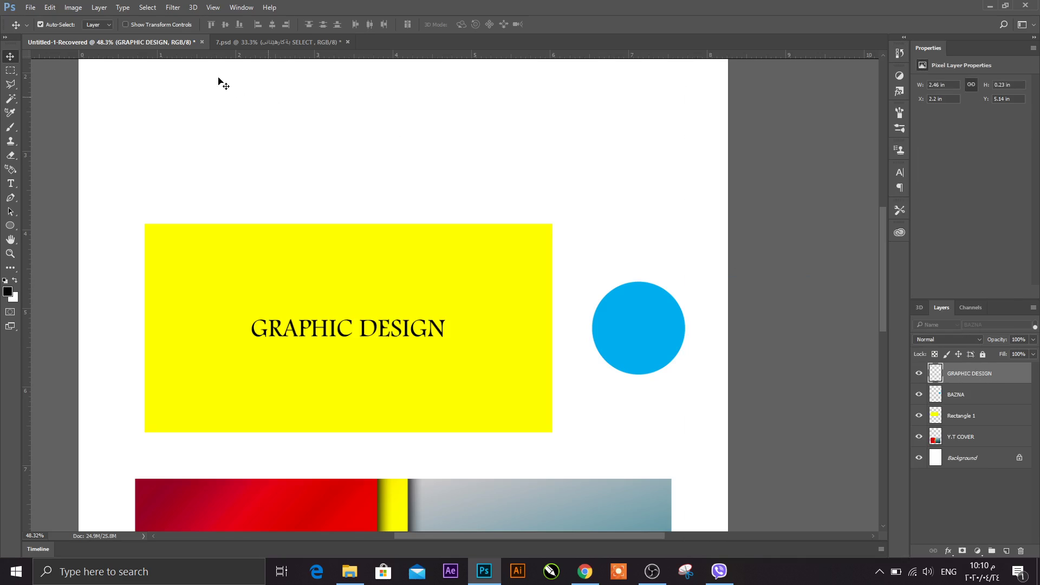
Step: Load GRAPHIC DESIGN Transparency as a selection, then zoom in and out to inspect it
click(160, 12)
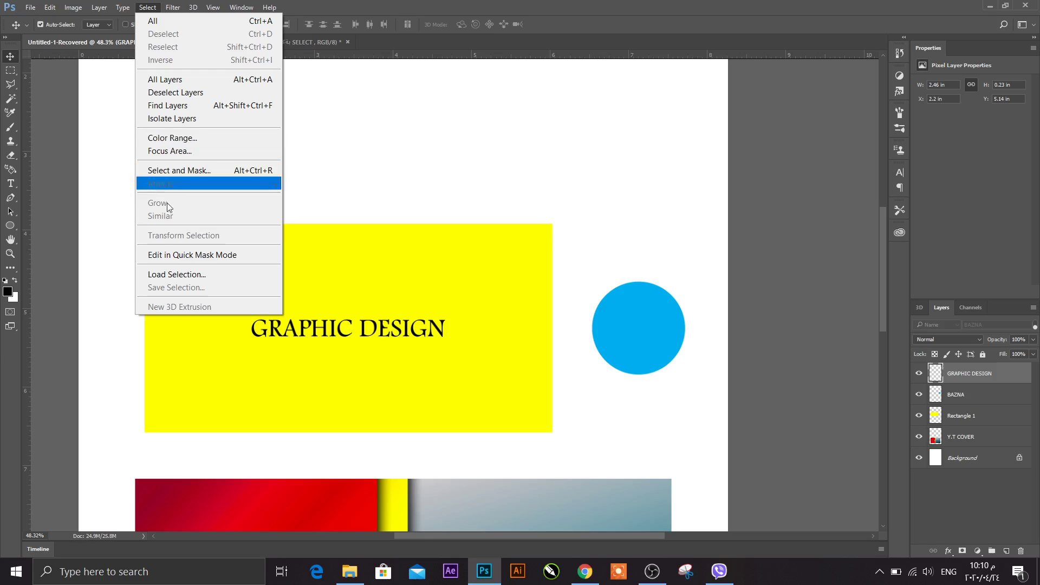
click(161, 274)
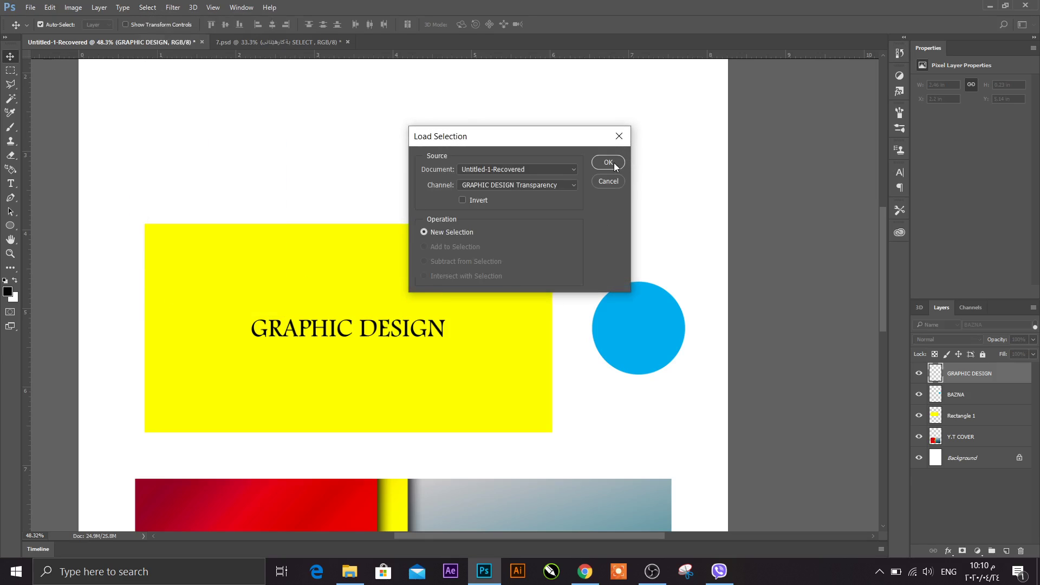
click(611, 164)
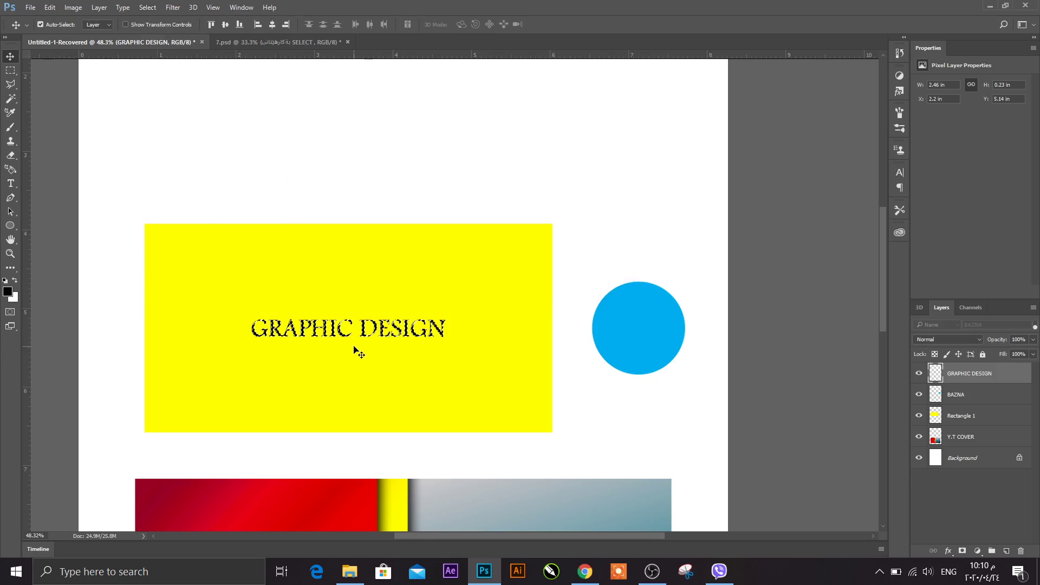
scroll(349, 341, up, 2)
scroll(350, 342, up, 4)
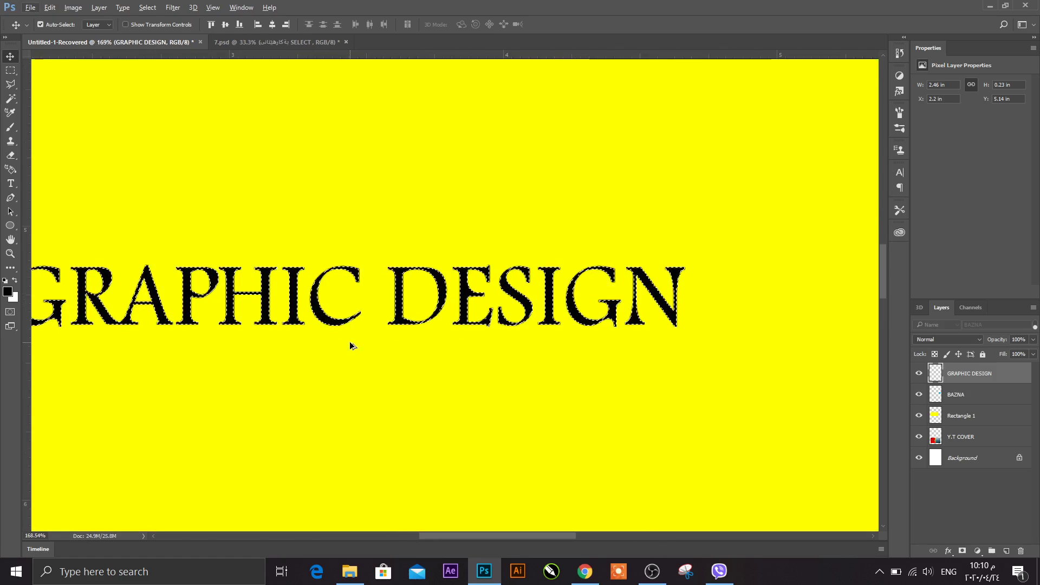
scroll(428, 298, down, 1)
scroll(412, 303, down, 2)
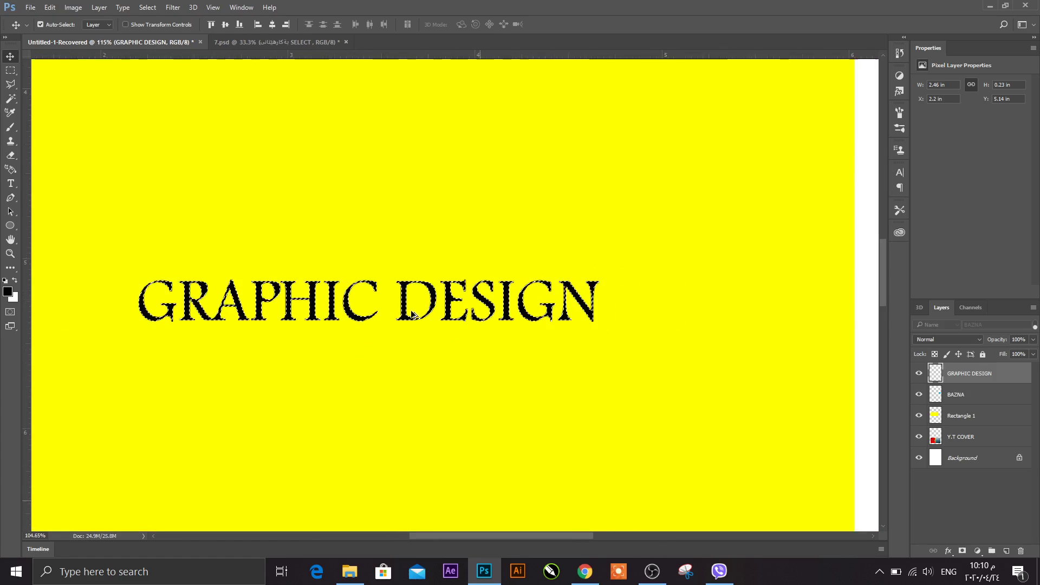
scroll(411, 306, down, 1)
scroll(412, 312, down, 1)
scroll(412, 313, down, 1)
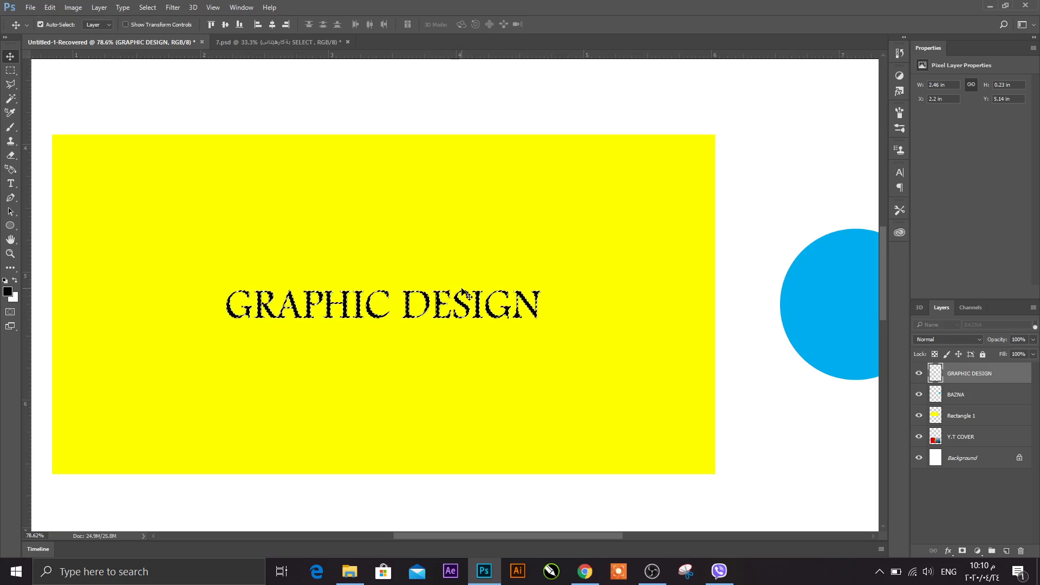
Step: Make Rectangle 1 active and drop the selection around the text
click(976, 416)
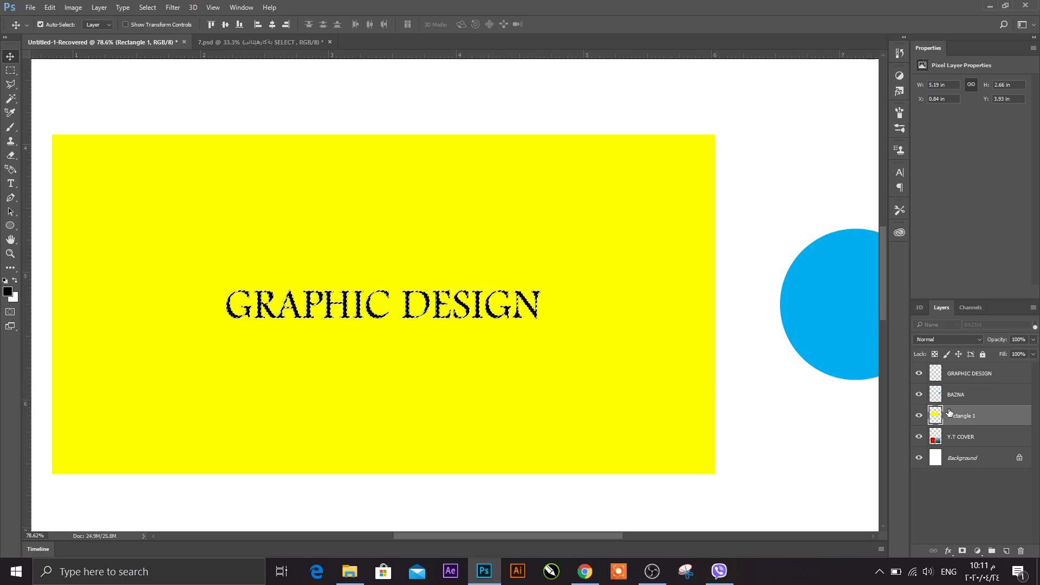
key(ctrl)
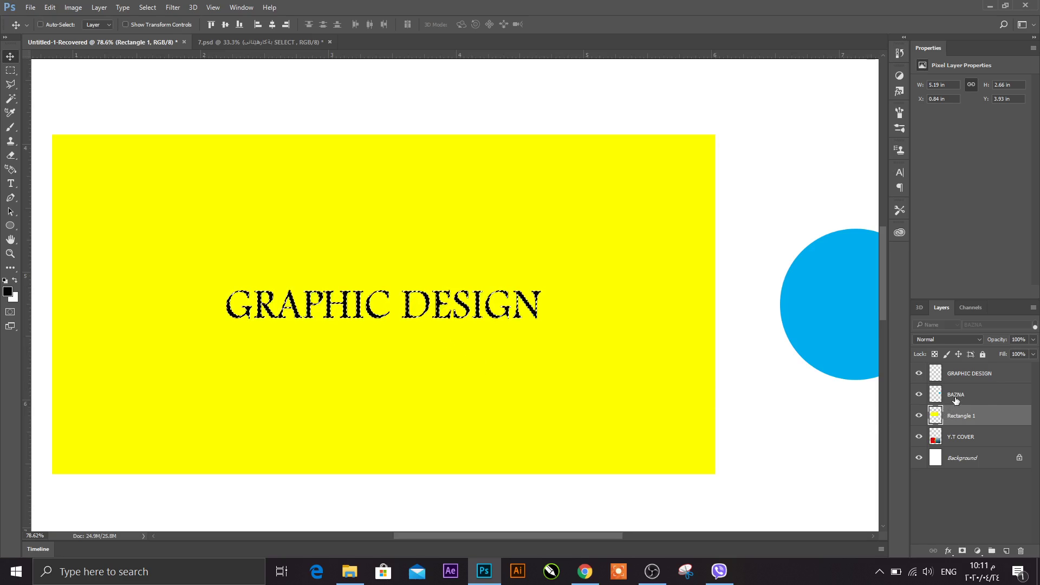
key(ctrl+d)
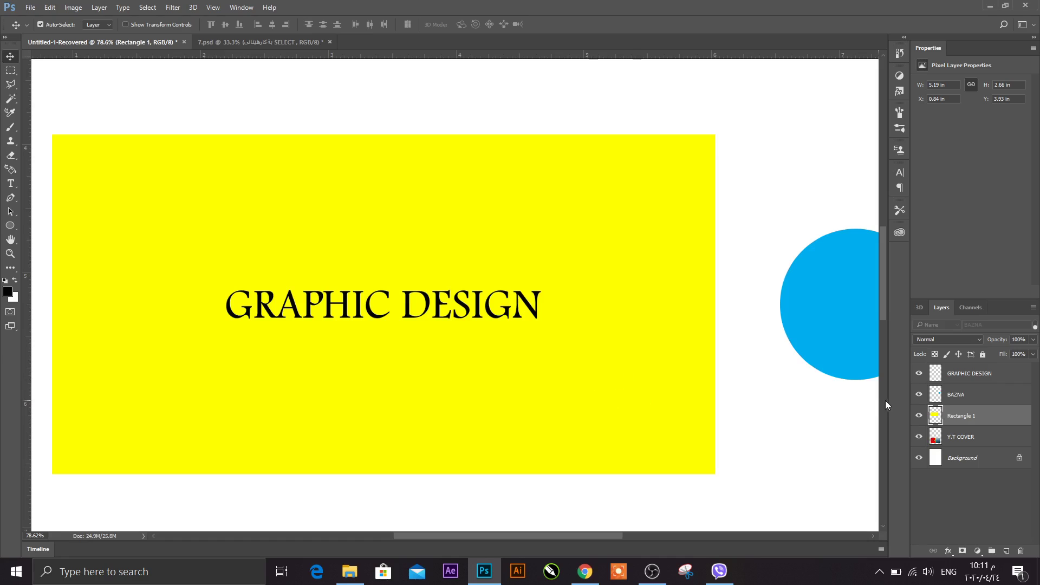
Step: Hide the black GRAPHIC DESIGN title layer and zoom to inspect the cut-out letters
click(919, 373)
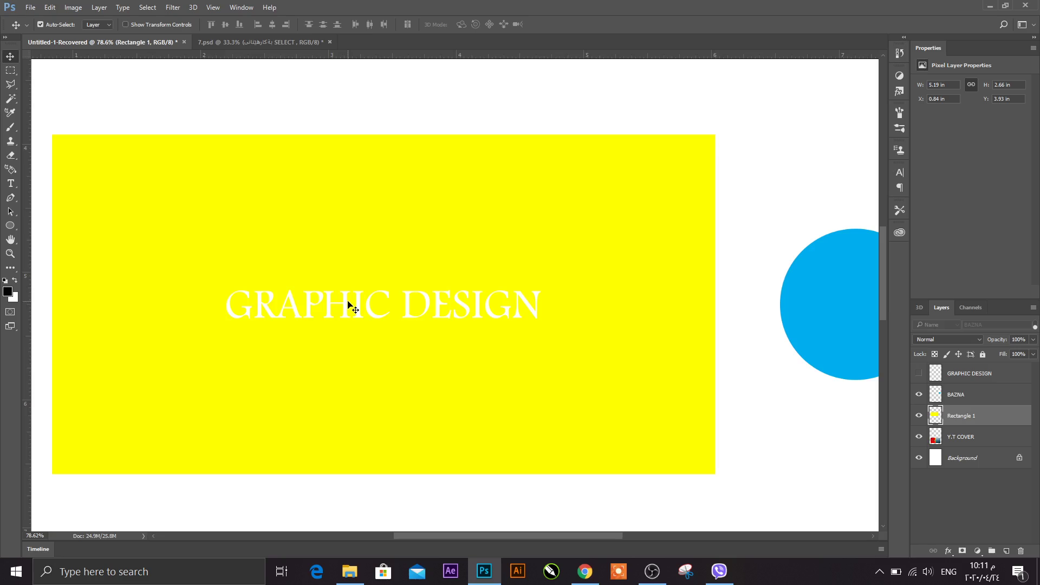
scroll(347, 301, up, 1)
scroll(348, 301, up, 3)
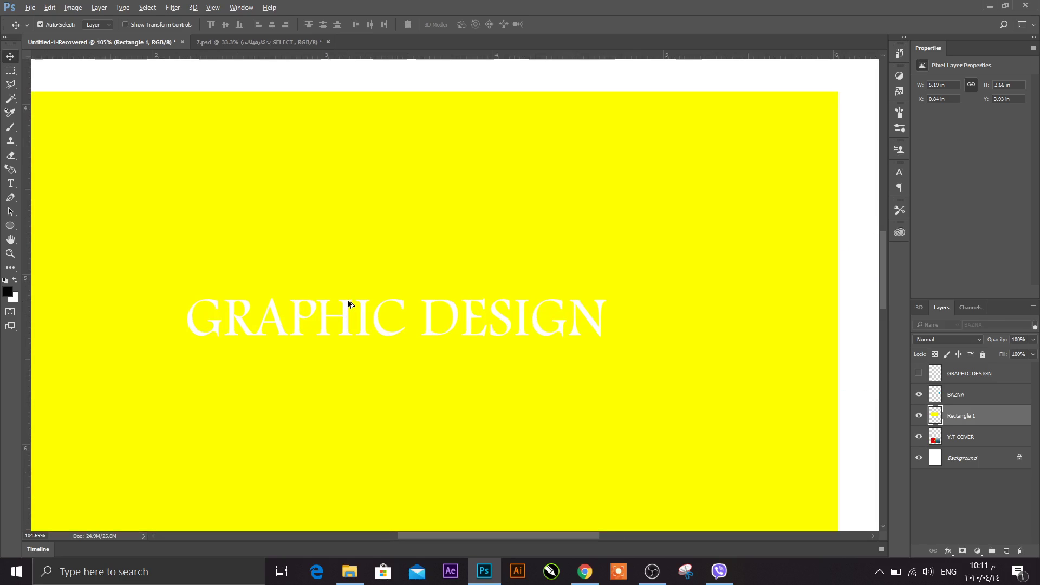
scroll(348, 301, down, 2)
scroll(348, 302, down, 1)
scroll(348, 303, down, 1)
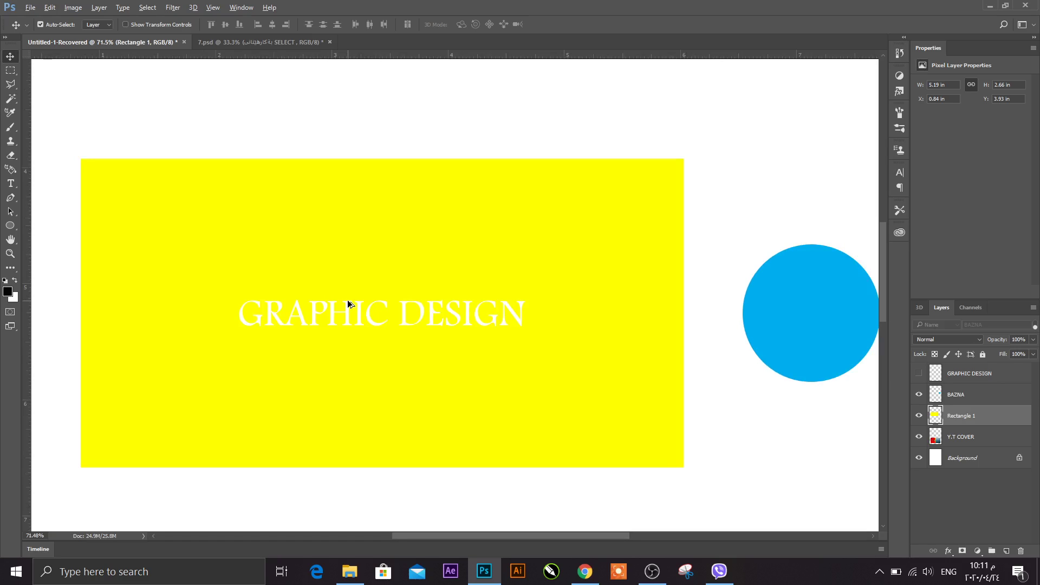
scroll(347, 304, down, 1)
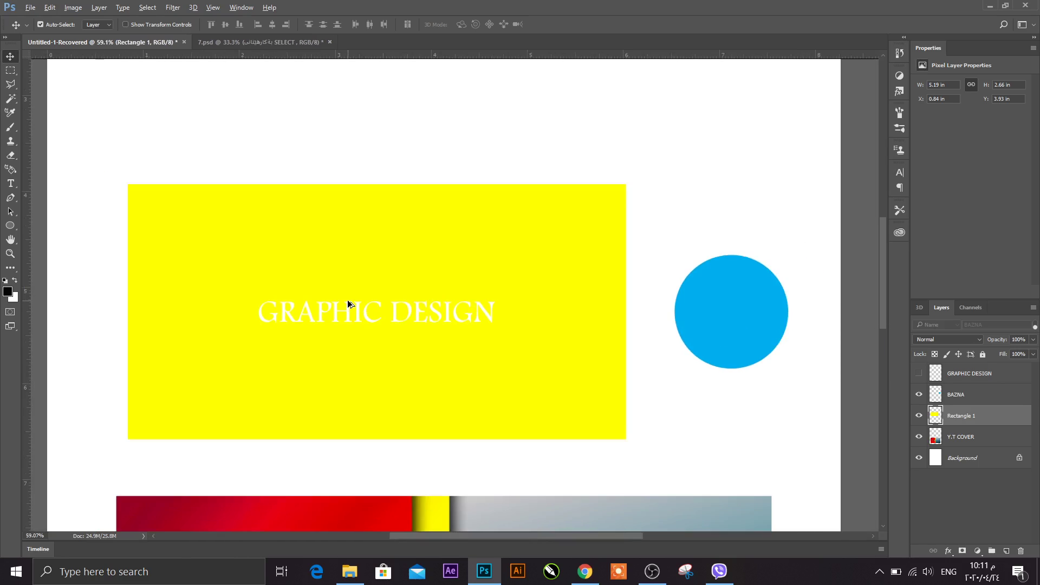
scroll(348, 303, up, 1)
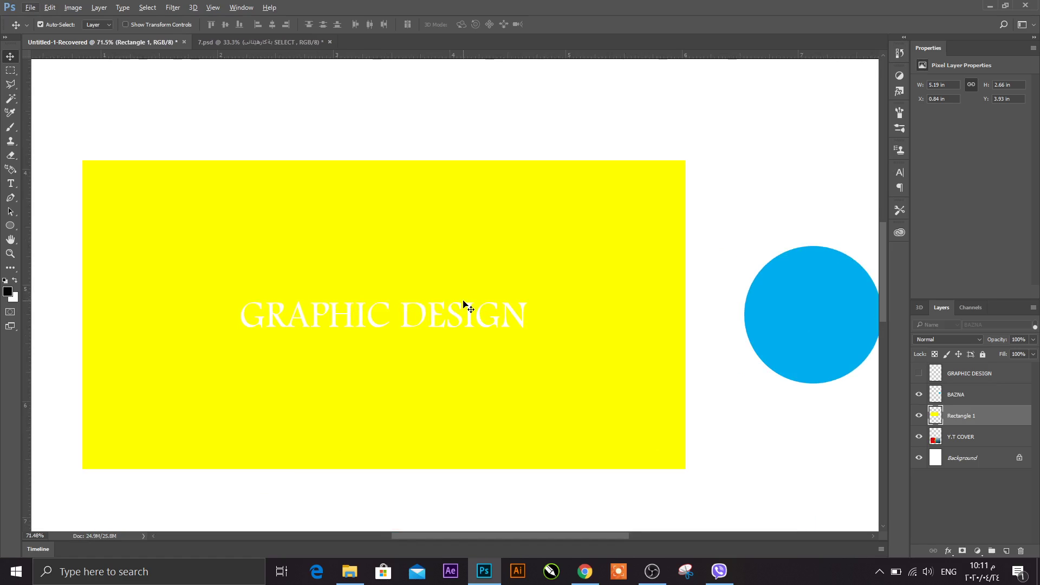
Step: Move the BAZNA layer below Rectangle 1 and shift the yellow rectangle to the right
mouse_move(833, 320)
mouse_down()
mouse_move(739, 322)
mouse_move(782, 321)
mouse_up()
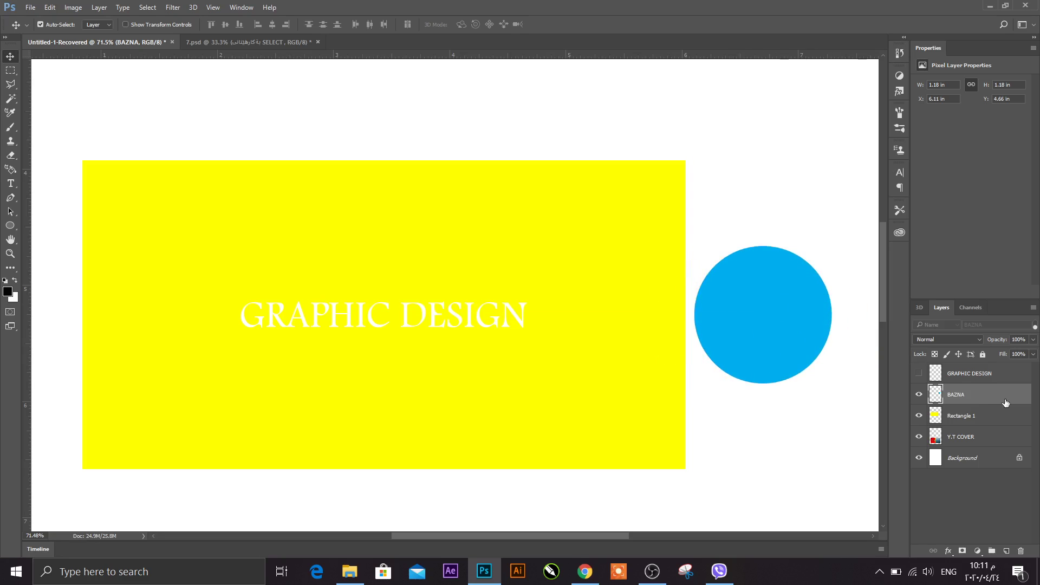
drag(1002, 401, 1004, 434)
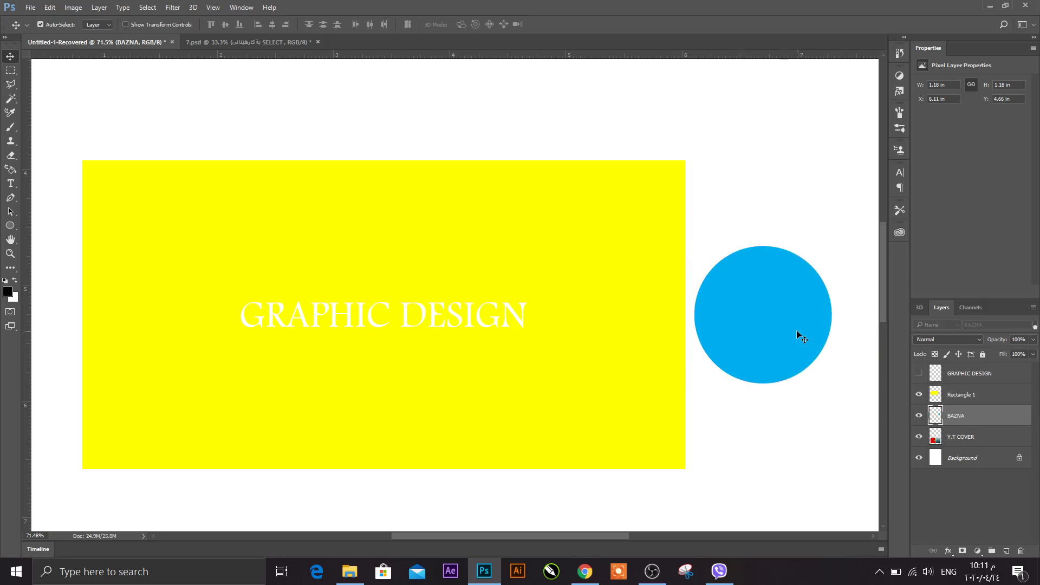
drag(797, 331, 607, 339)
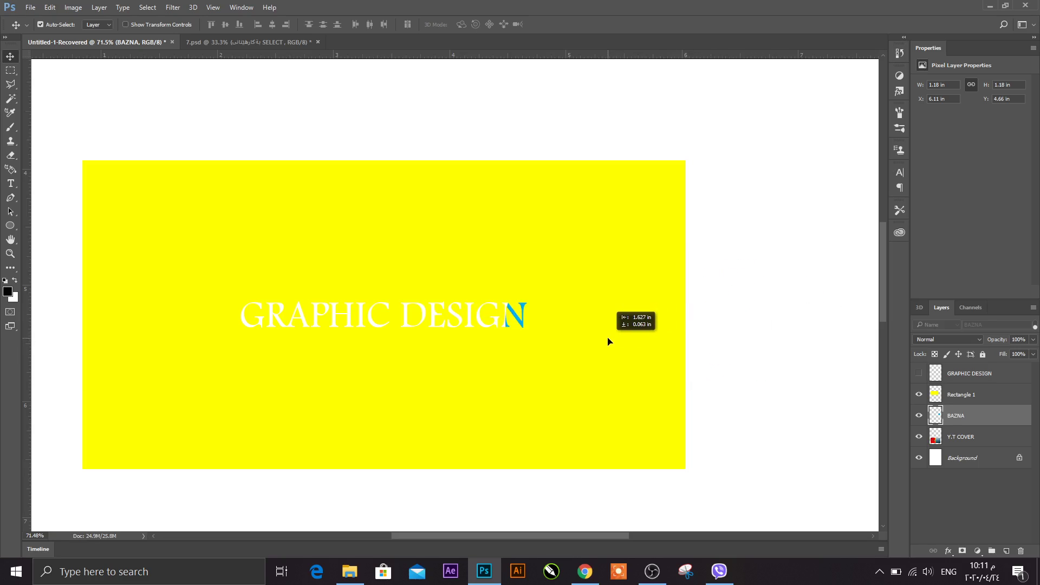
scroll(530, 311, up, 2)
scroll(530, 311, up, 2)
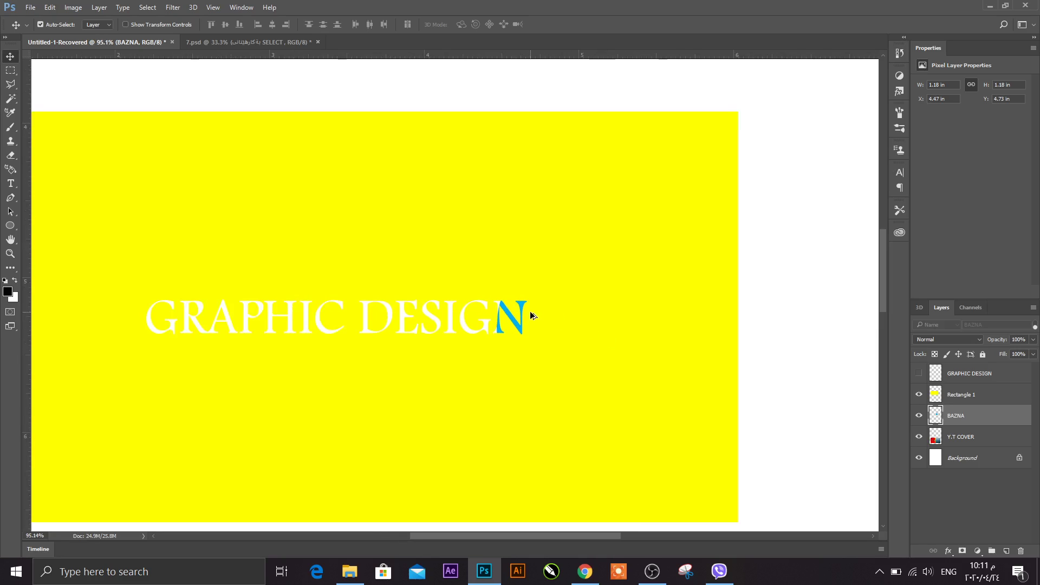
scroll(582, 316, up, 2)
drag(583, 318, 575, 316)
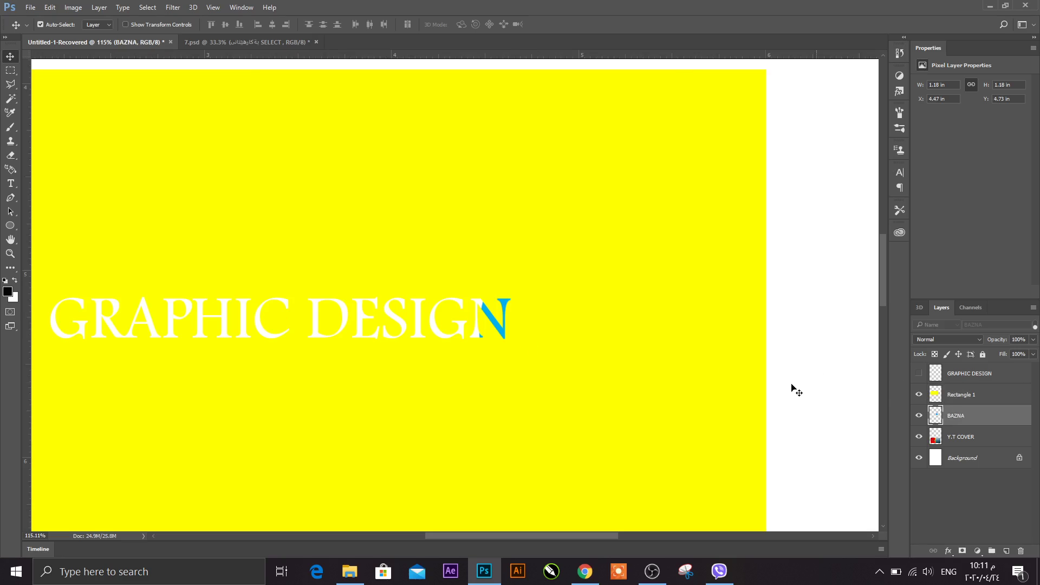
drag(559, 336, 649, 333)
Step: Slide the blue circle behind the letters ESIGN so they show cyan
click(942, 414)
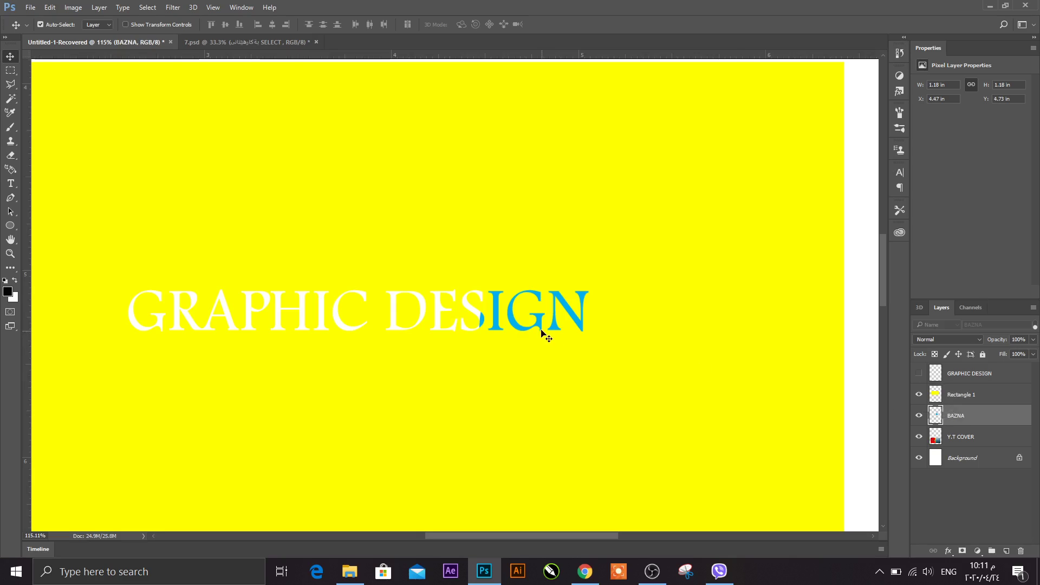
drag(515, 328, 226, 328)
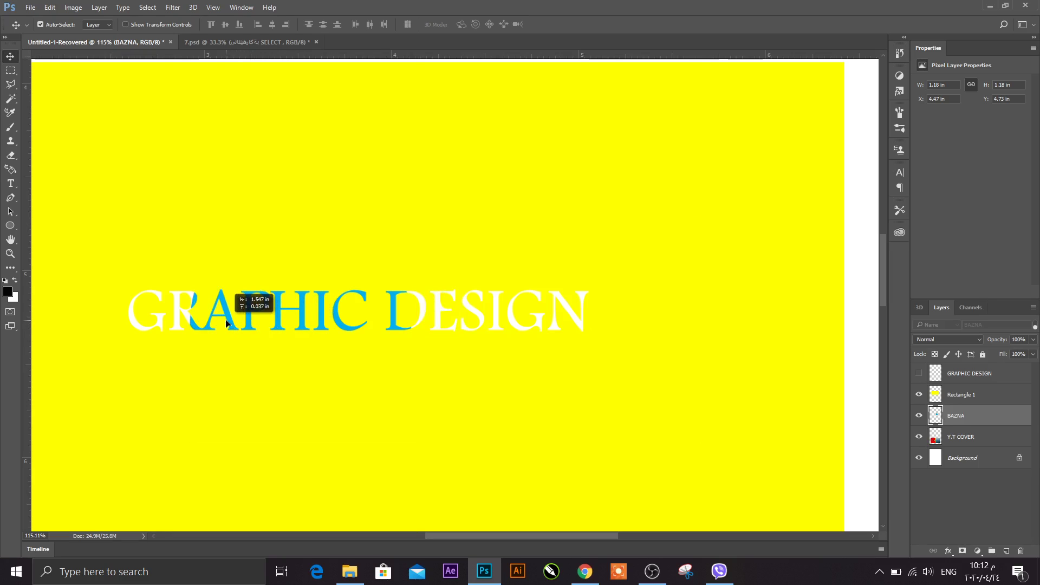
mouse_move(226, 329)
mouse_down()
mouse_move(37, 305)
mouse_move(477, 326)
mouse_up()
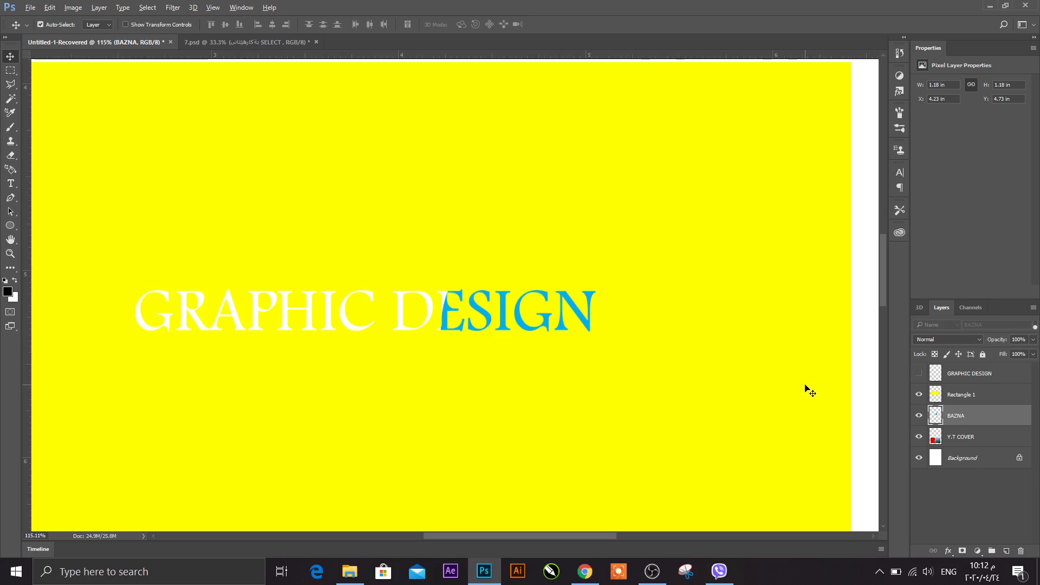
scroll(809, 388, down, 2)
scroll(808, 389, down, 2)
scroll(809, 388, down, 1)
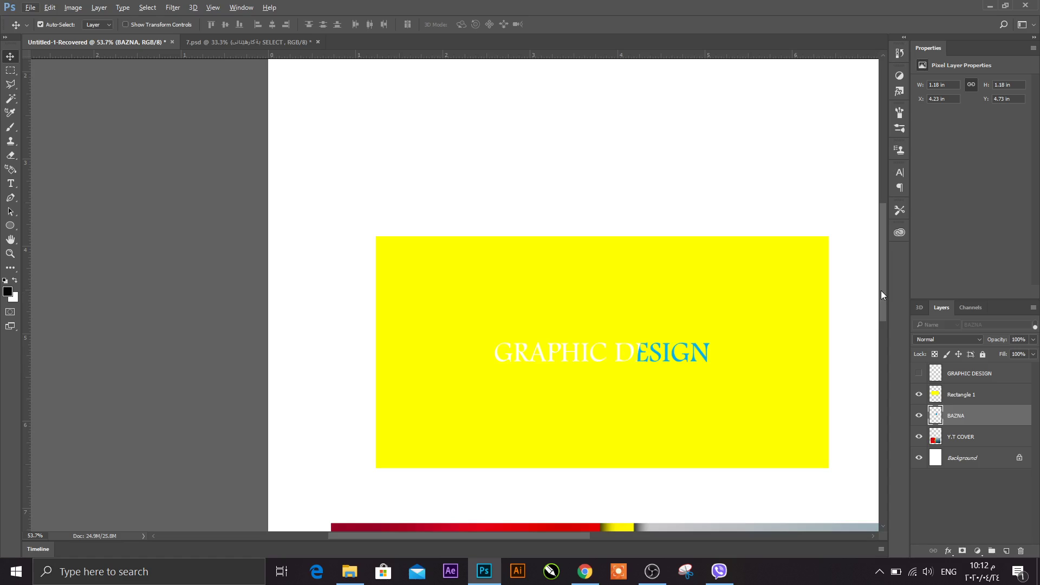
Step: Hide the BAZNA circle layer and move the yellow rectangle slightly left and down
drag(881, 295, 884, 317)
click(571, 530)
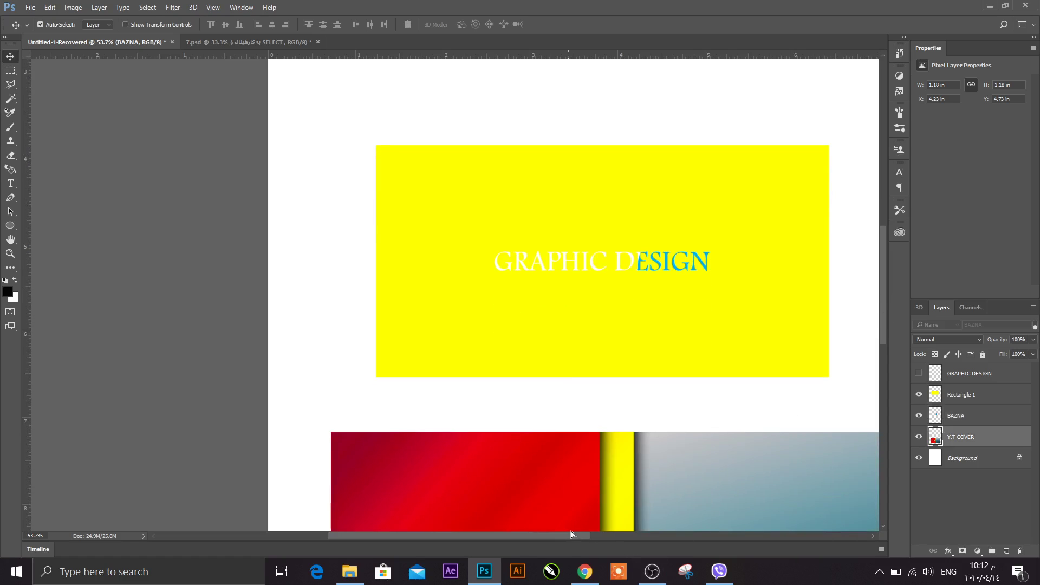
drag(572, 534, 595, 501)
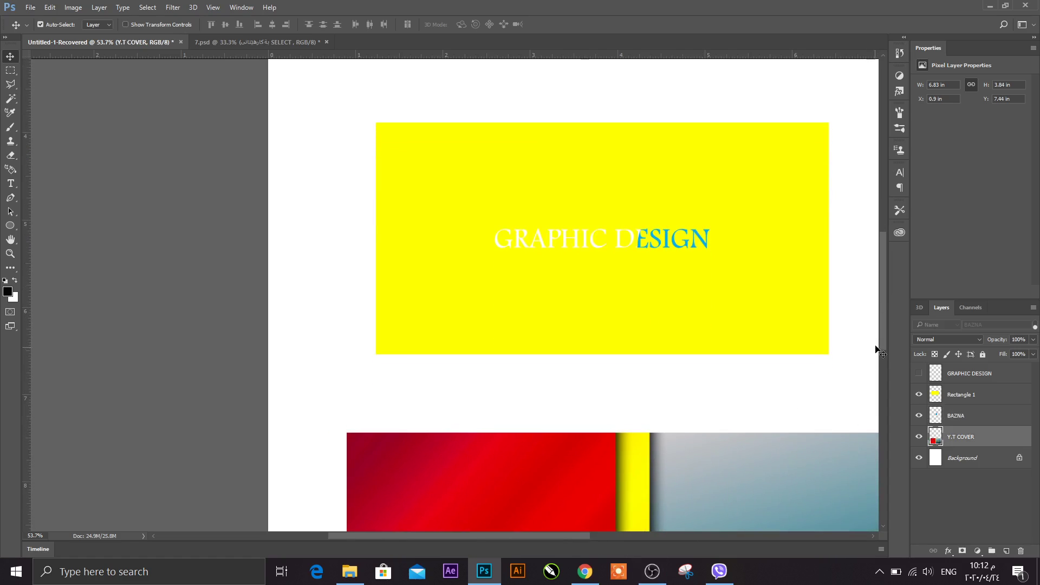
click(919, 375)
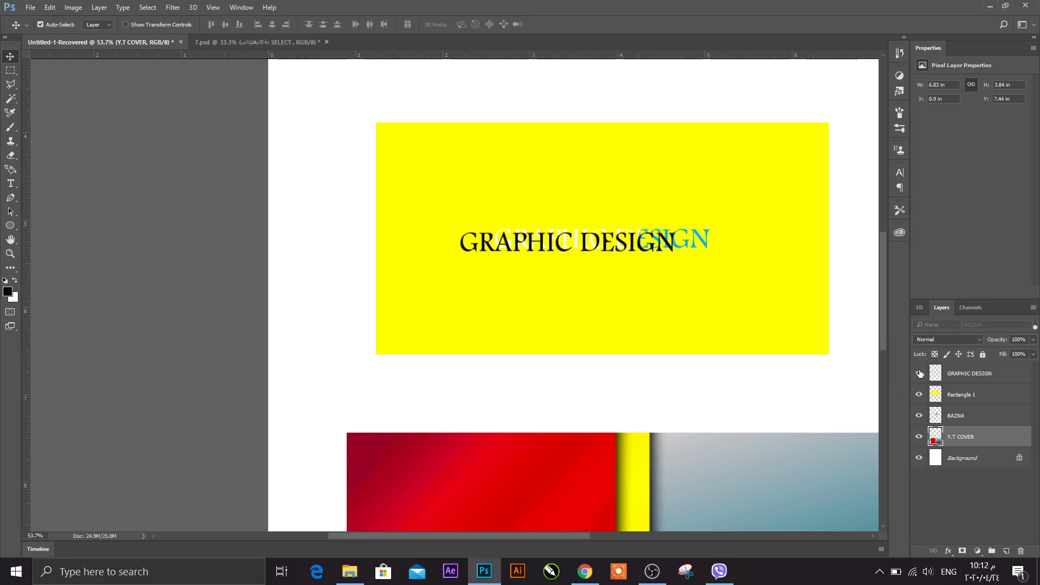
click(919, 395)
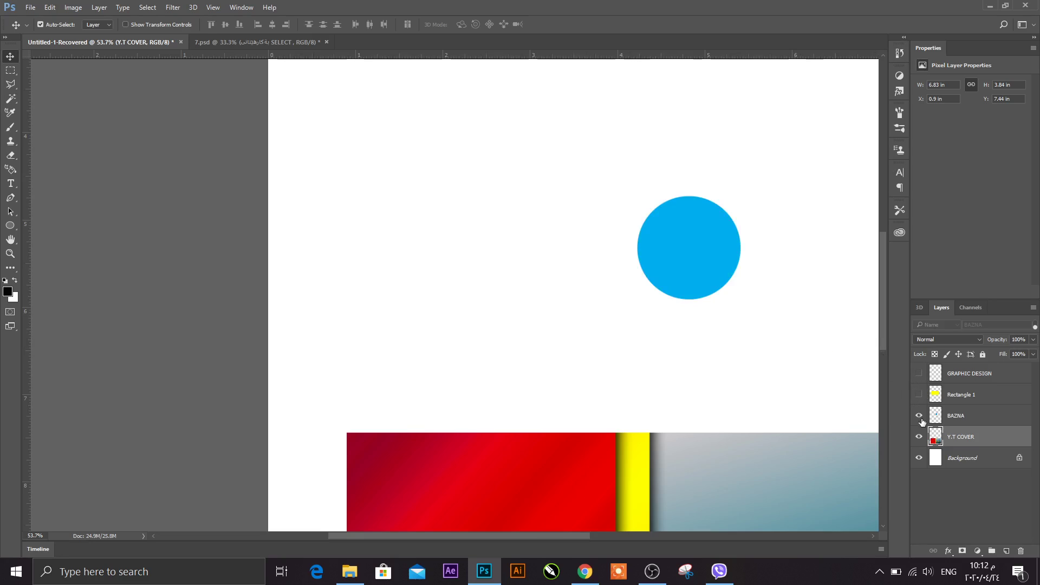
click(952, 418)
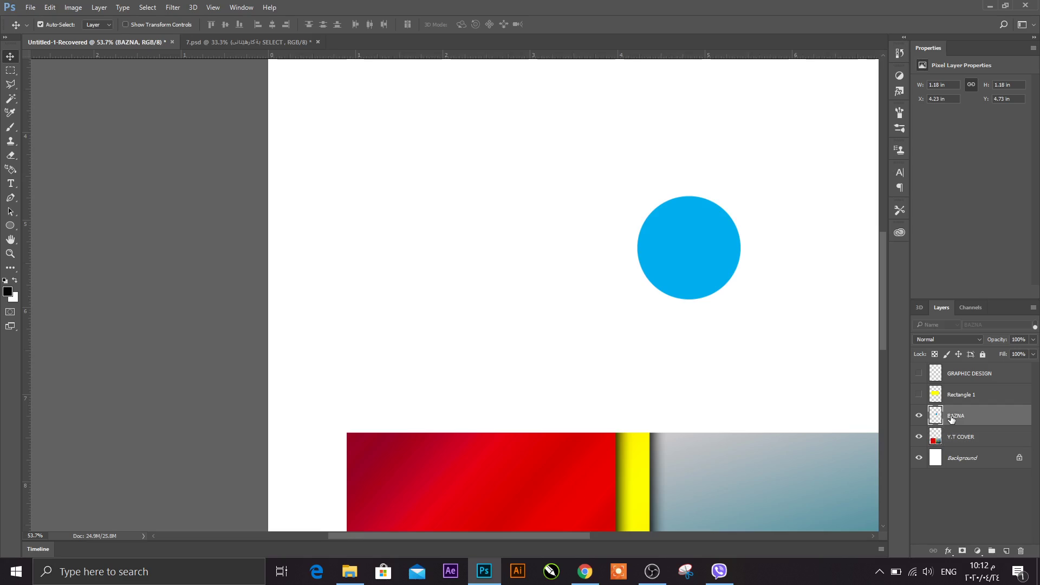
click(918, 396)
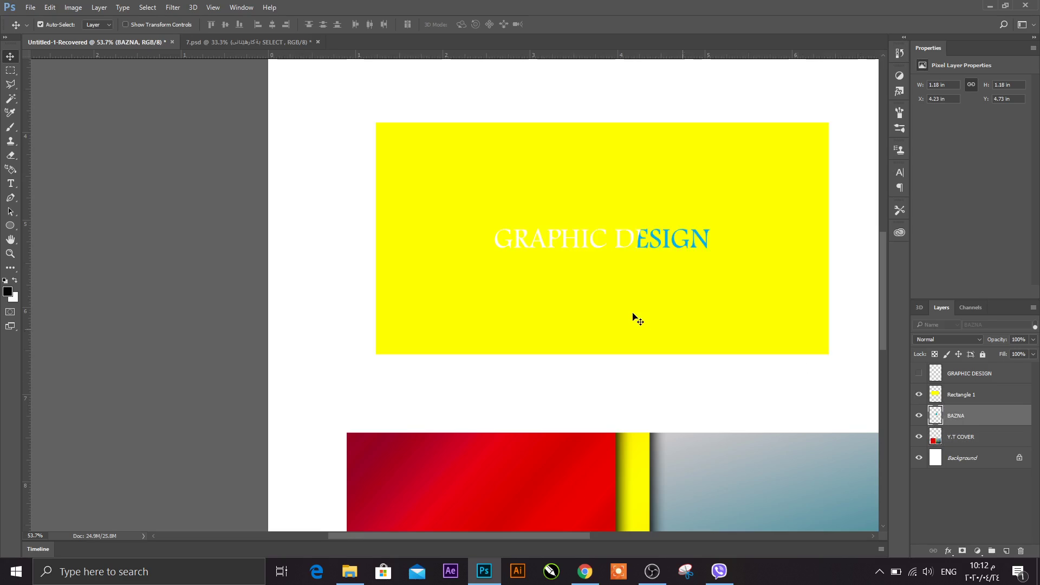
click(919, 416)
drag(678, 305, 619, 316)
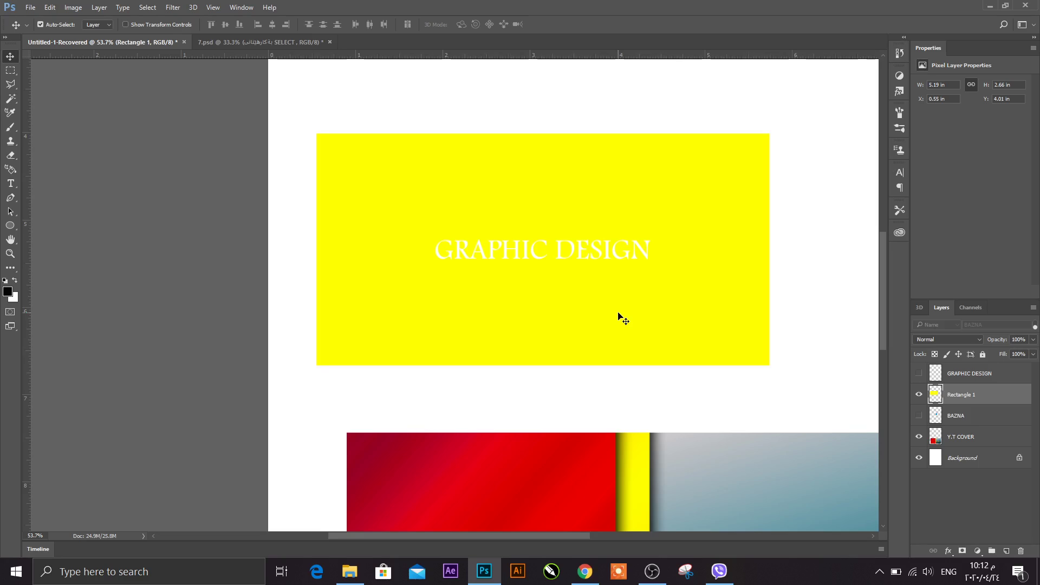
Step: Try rotating and scaling the rectangle in Free Transform, then cancel to keep it upright
key(ctrl+t)
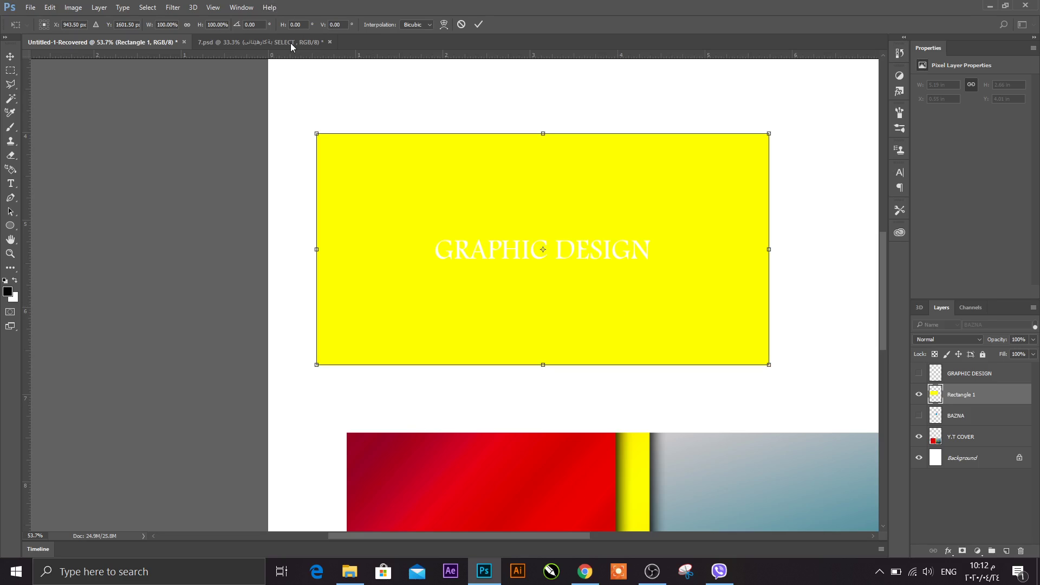
click(151, 11)
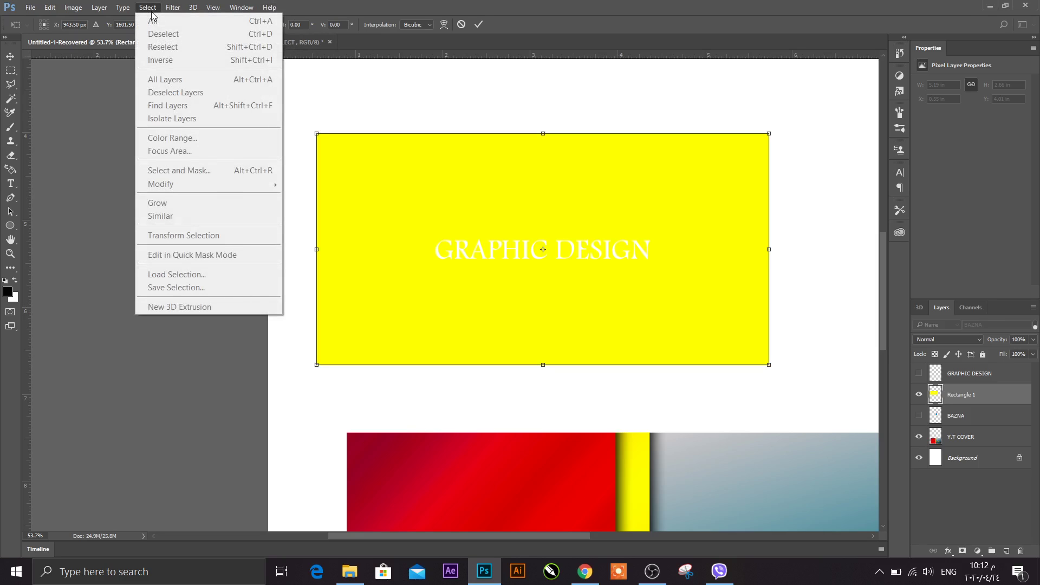
click(343, 182)
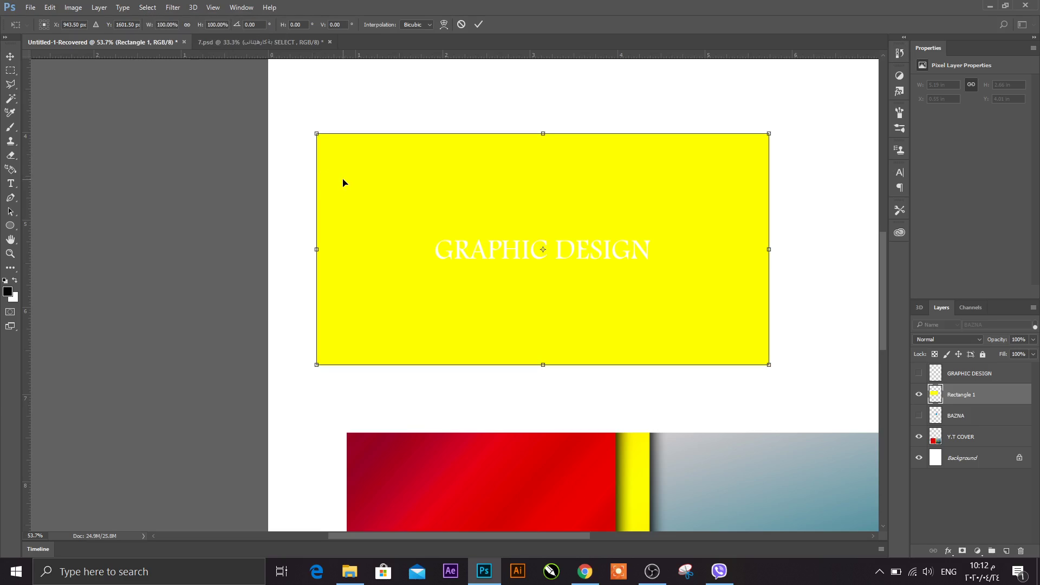
right_click(343, 182)
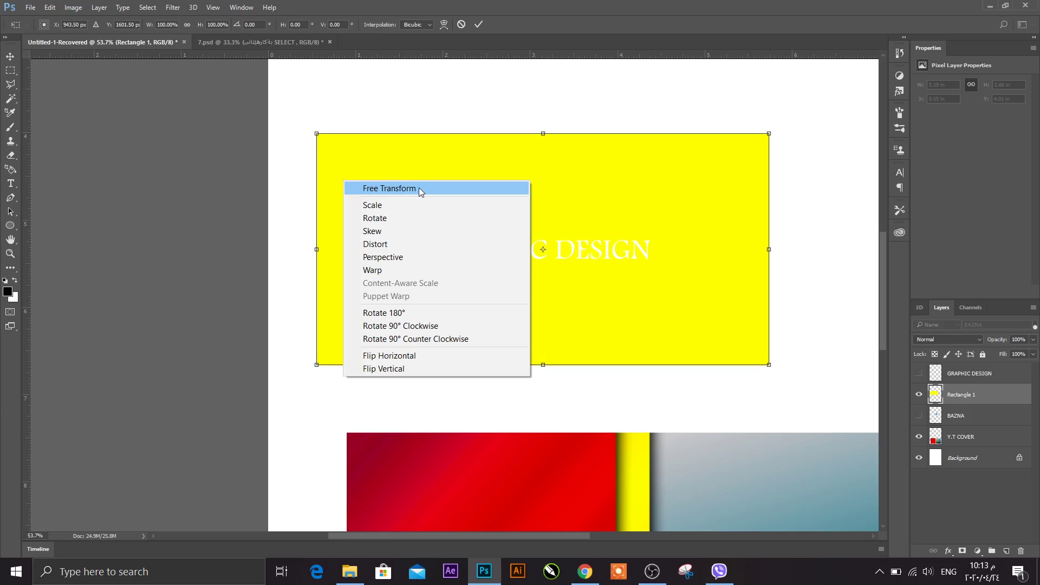
click(418, 188)
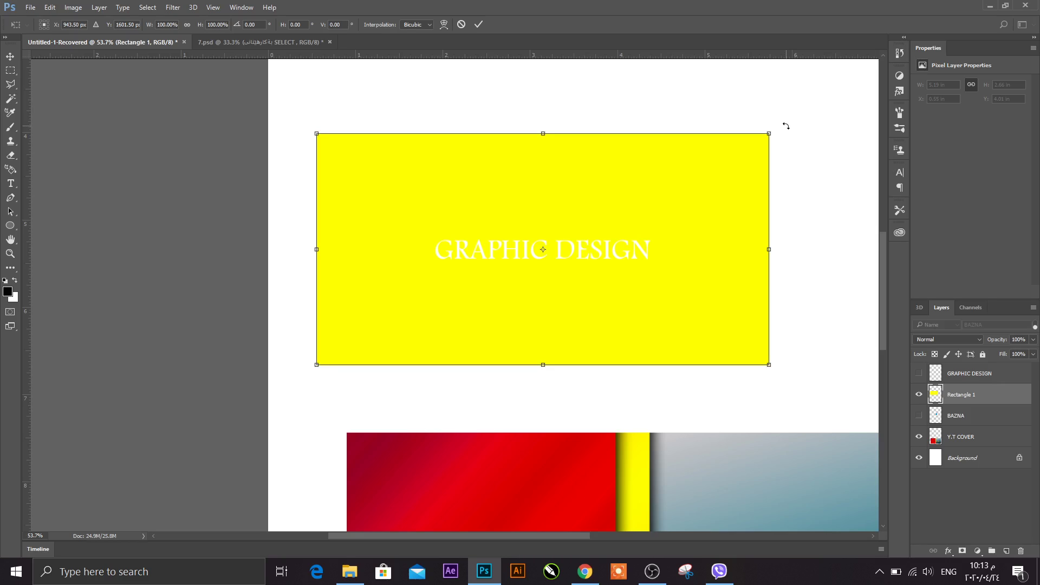
drag(786, 126, 674, 217)
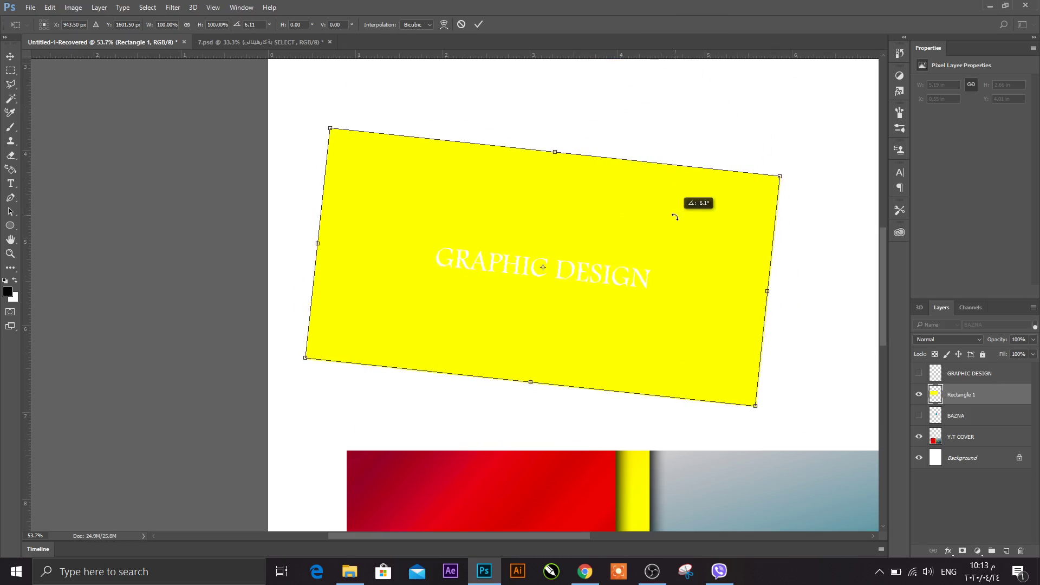
drag(675, 217, 685, 175)
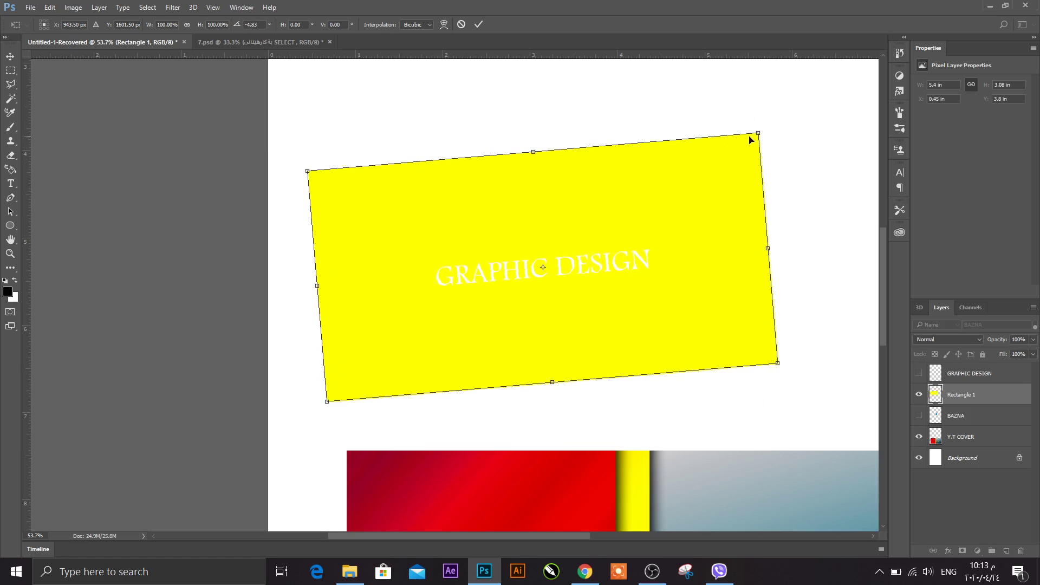
mouse_move(760, 131)
mouse_down()
mouse_move(747, 197)
mouse_move(743, 160)
mouse_up()
key(ctrl+z)
key(Escape)
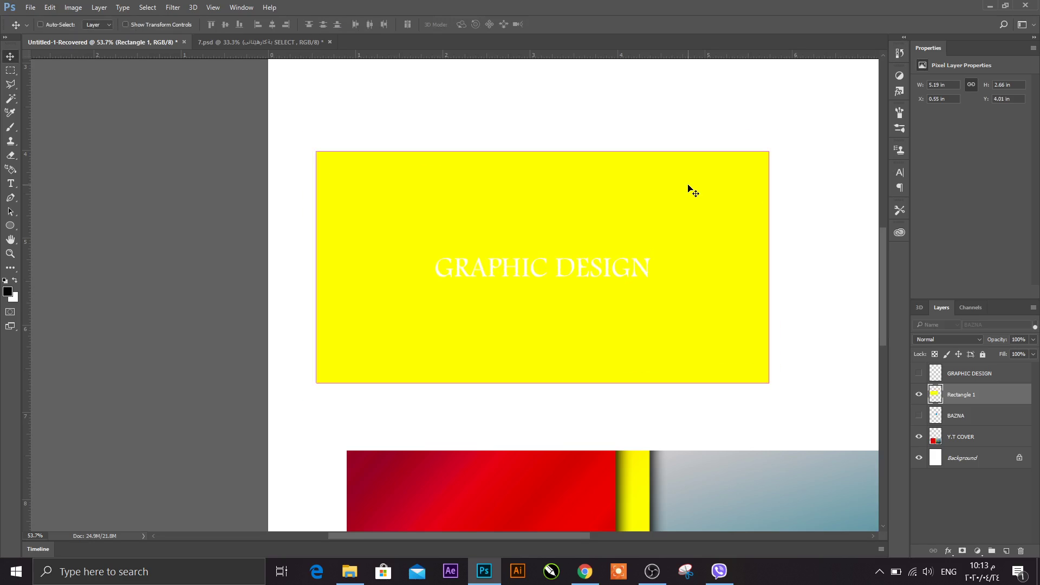
Step: Scale the yellow rectangle from its corners down to about 2.57 × 1.46 in
key(ctrl+t)
right_click(478, 199)
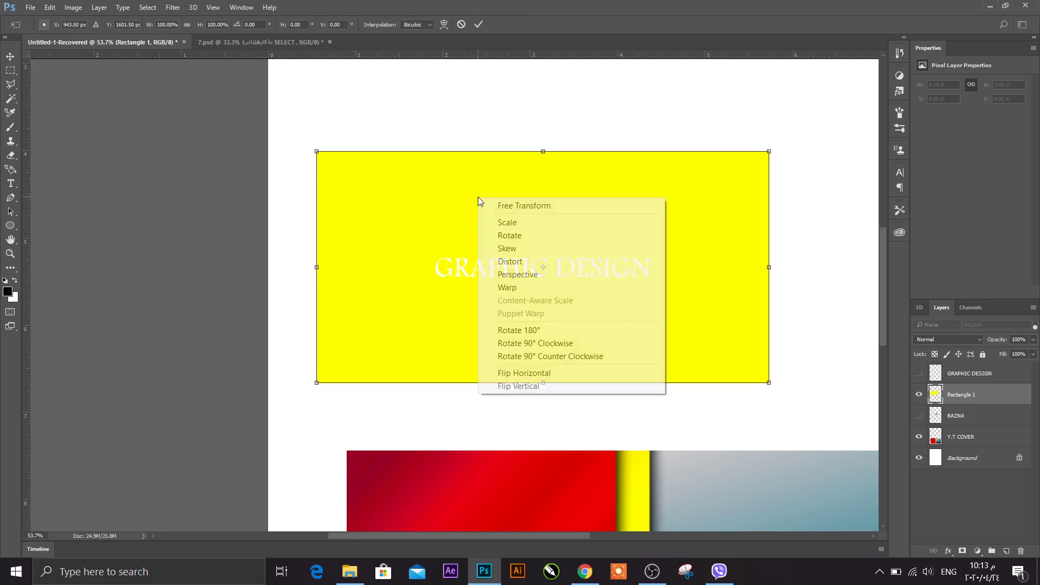
click(501, 223)
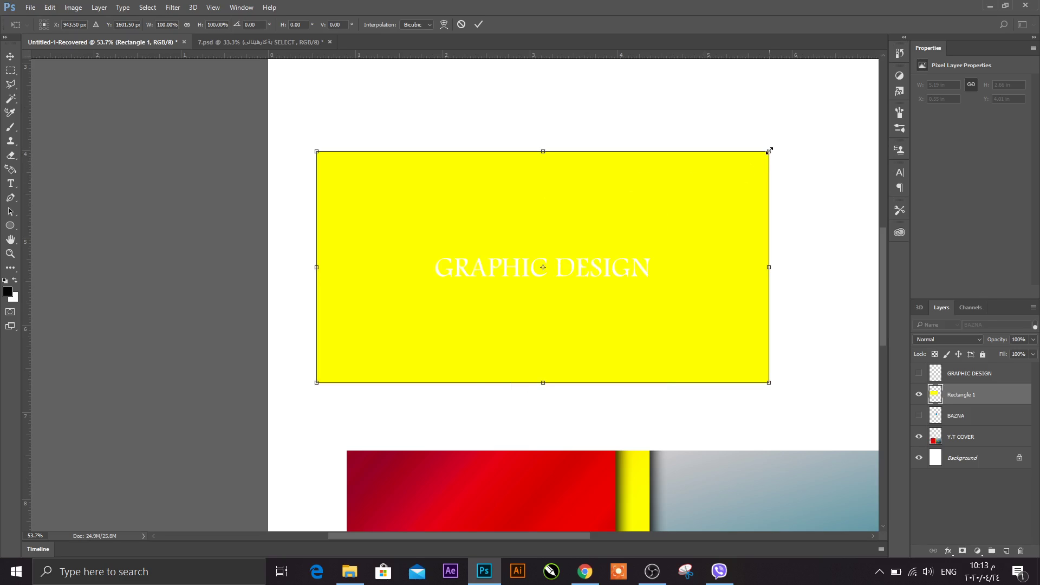
mouse_move(770, 151)
mouse_down()
mouse_move(592, 237)
mouse_move(605, 234)
mouse_up()
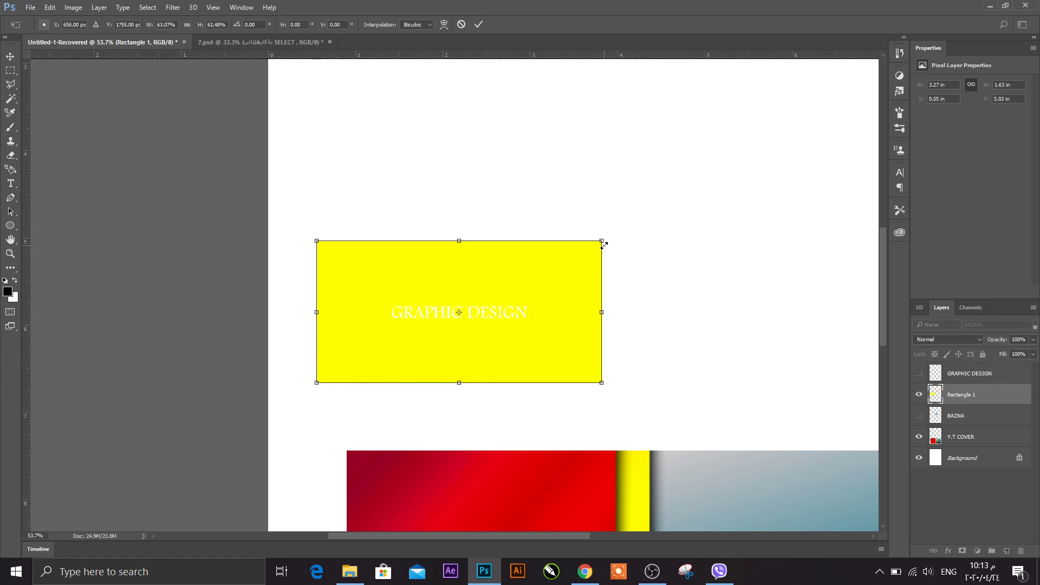
mouse_move(604, 245)
mouse_down()
mouse_move(605, 173)
mouse_move(626, 240)
mouse_up()
mouse_move(316, 382)
mouse_down()
mouse_move(409, 342)
mouse_move(401, 366)
mouse_up()
right_click(399, 356)
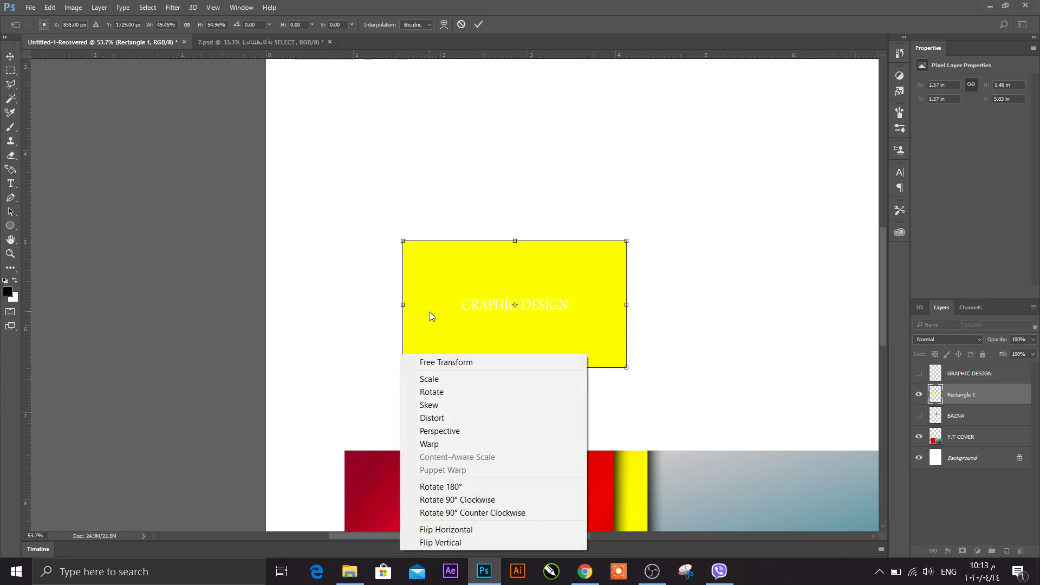
right_click(430, 311)
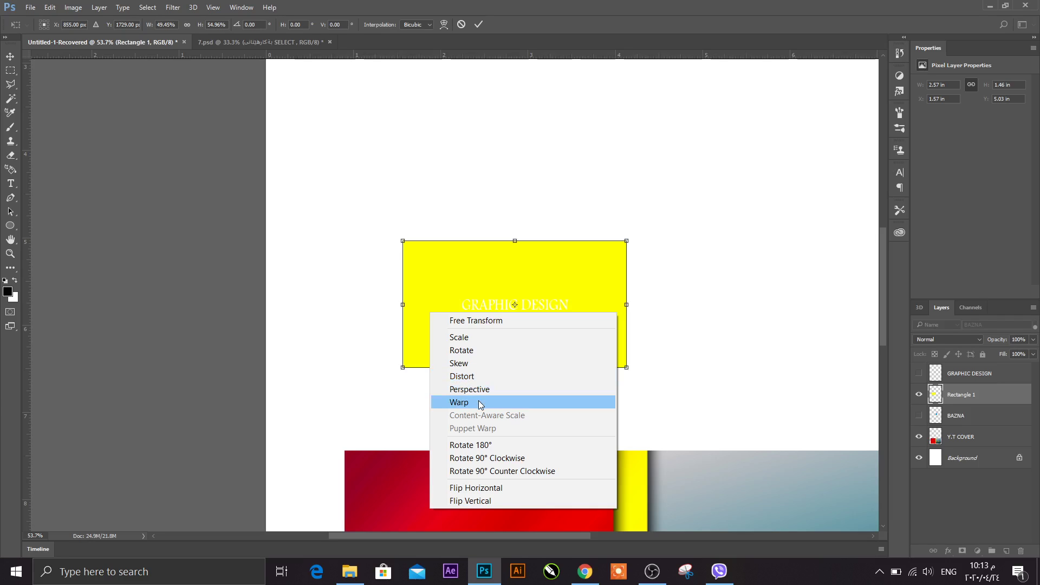
Step: Skew the rectangle's right, top and bottom edges into a slight slant
click(479, 389)
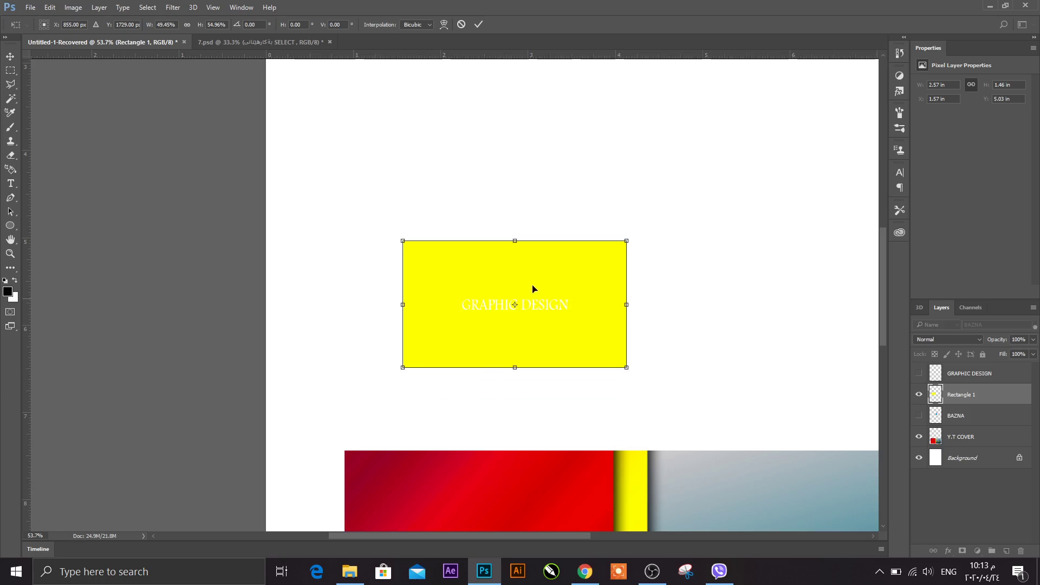
mouse_move(632, 303)
mouse_down()
mouse_move(615, 285)
mouse_move(615, 302)
mouse_up()
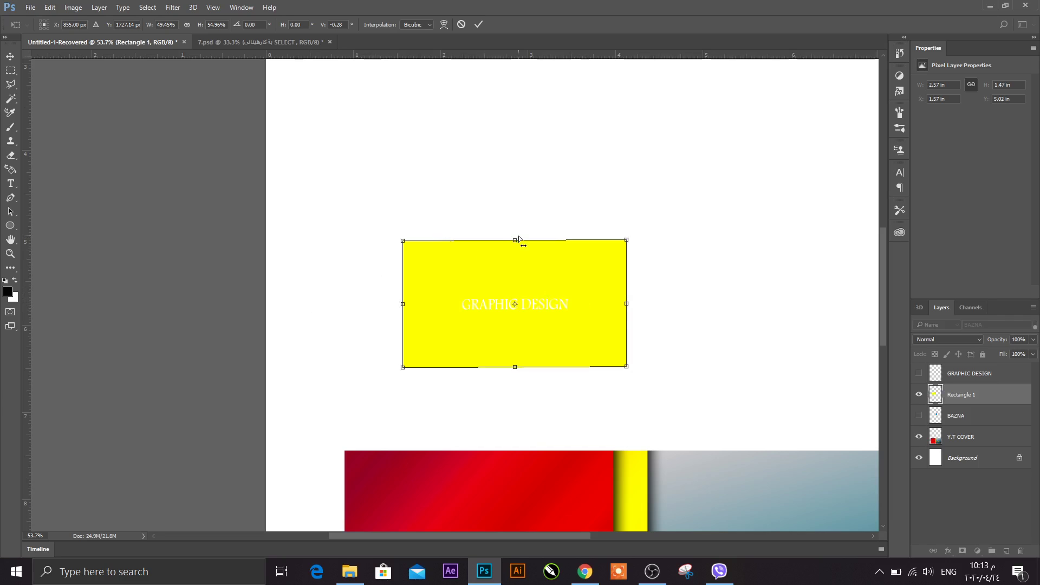
drag(518, 239, 541, 243)
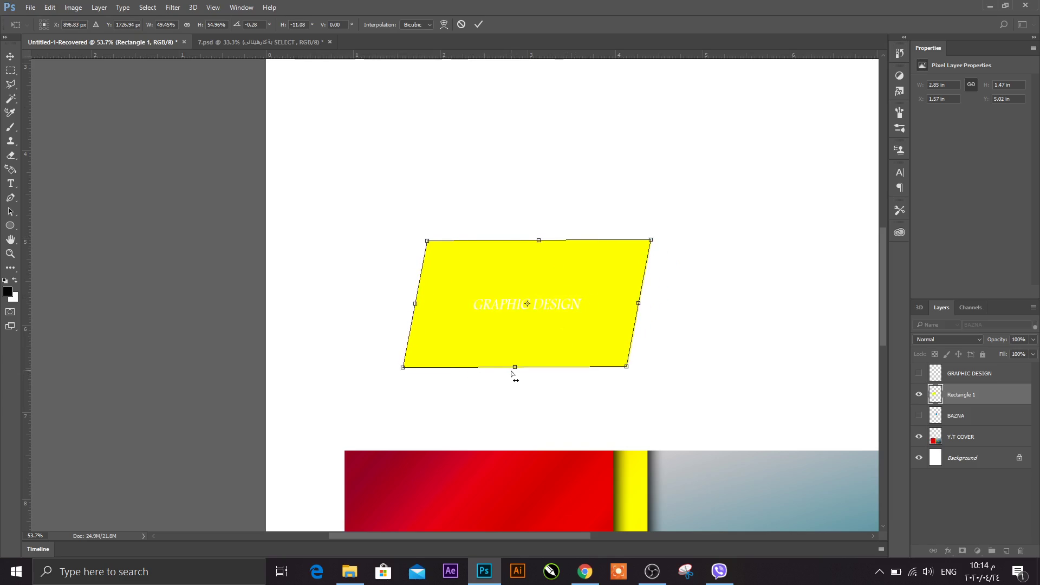
mouse_move(511, 370)
mouse_down()
mouse_move(568, 371)
mouse_move(499, 390)
mouse_move(580, 372)
mouse_move(523, 383)
mouse_move(554, 373)
mouse_move(541, 382)
mouse_up()
right_click(510, 335)
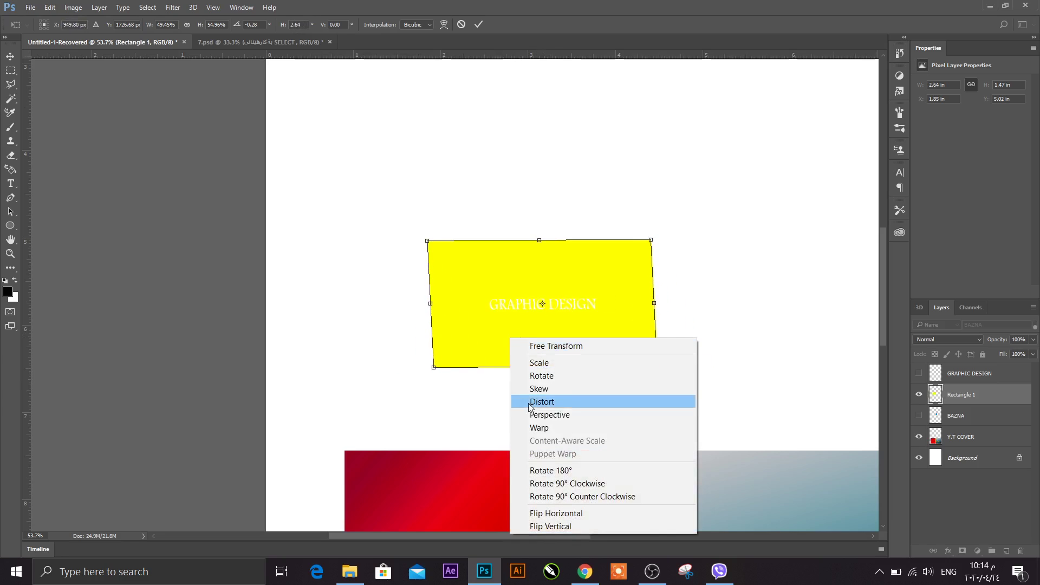
Step: Warp the yellow rectangle and its text into a wavy shape by dragging grid points and handles
click(538, 429)
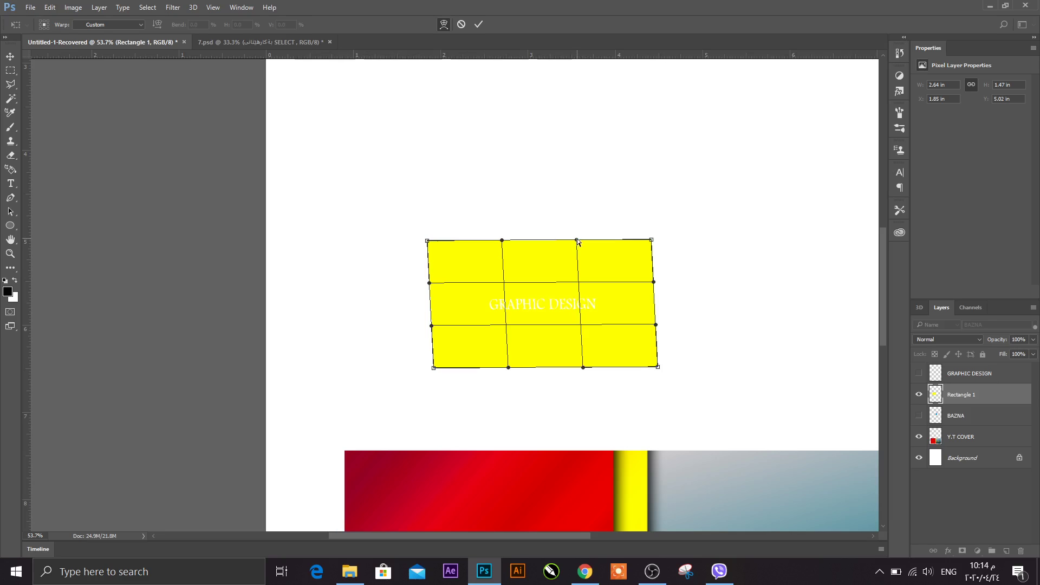
mouse_move(577, 240)
mouse_down()
mouse_move(576, 368)
mouse_move(579, 283)
mouse_move(574, 356)
mouse_up()
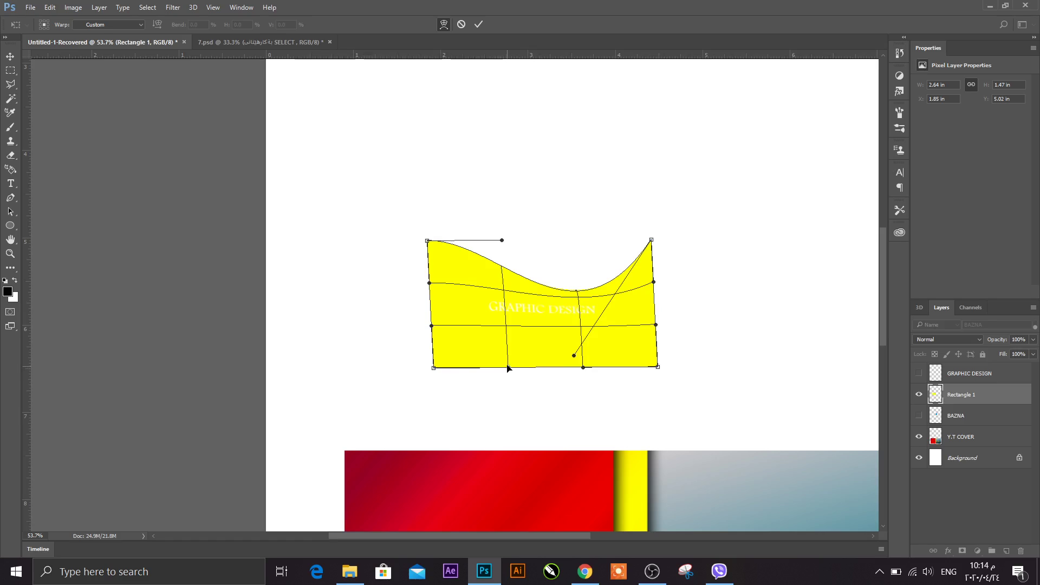
drag(508, 368, 514, 312)
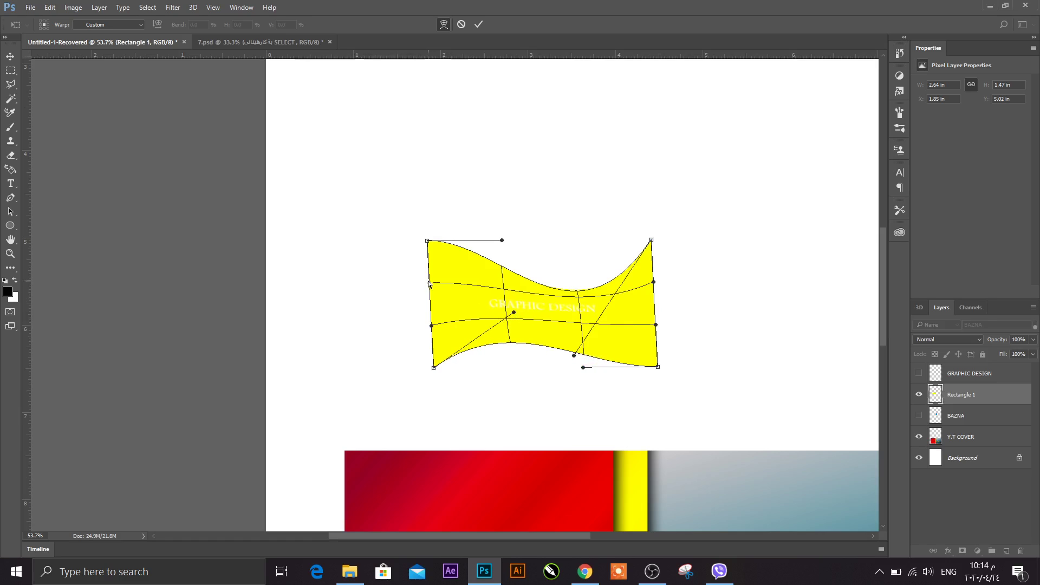
drag(428, 283, 282, 291)
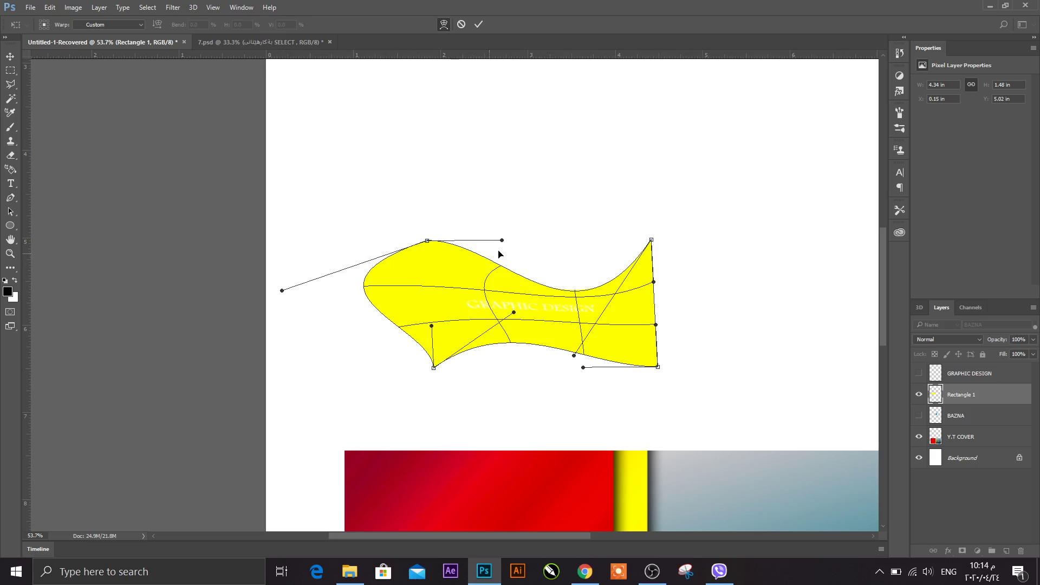
drag(502, 162, 496, 111)
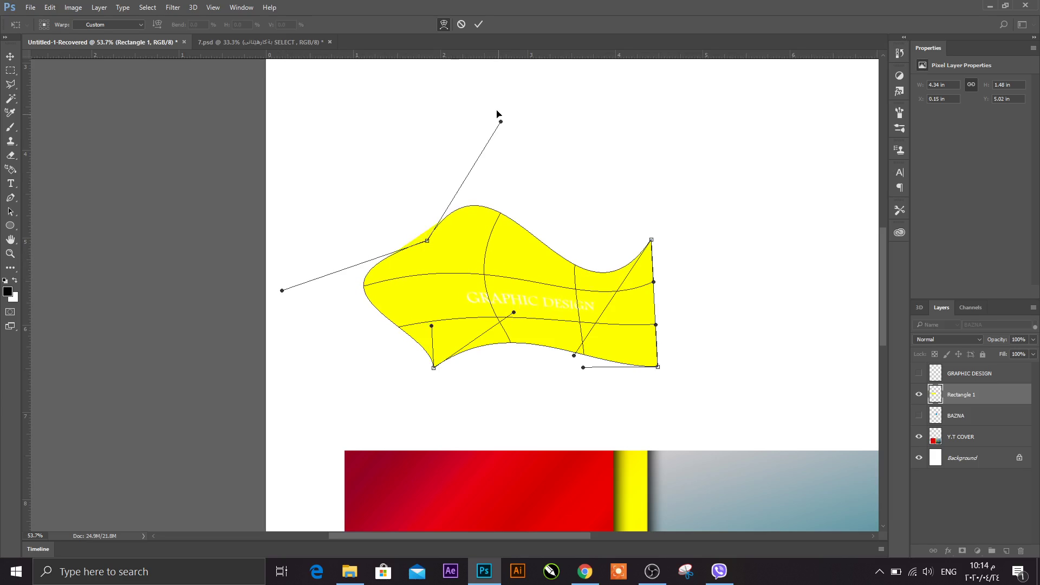
drag(513, 314, 507, 369)
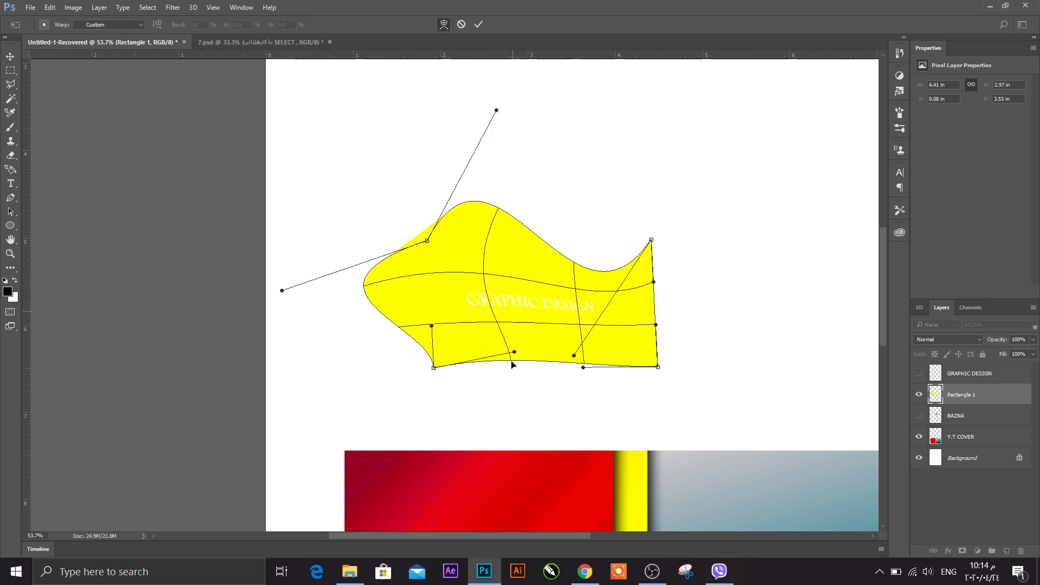
mouse_move(509, 281)
mouse_down()
mouse_move(503, 222)
mouse_move(520, 261)
mouse_up()
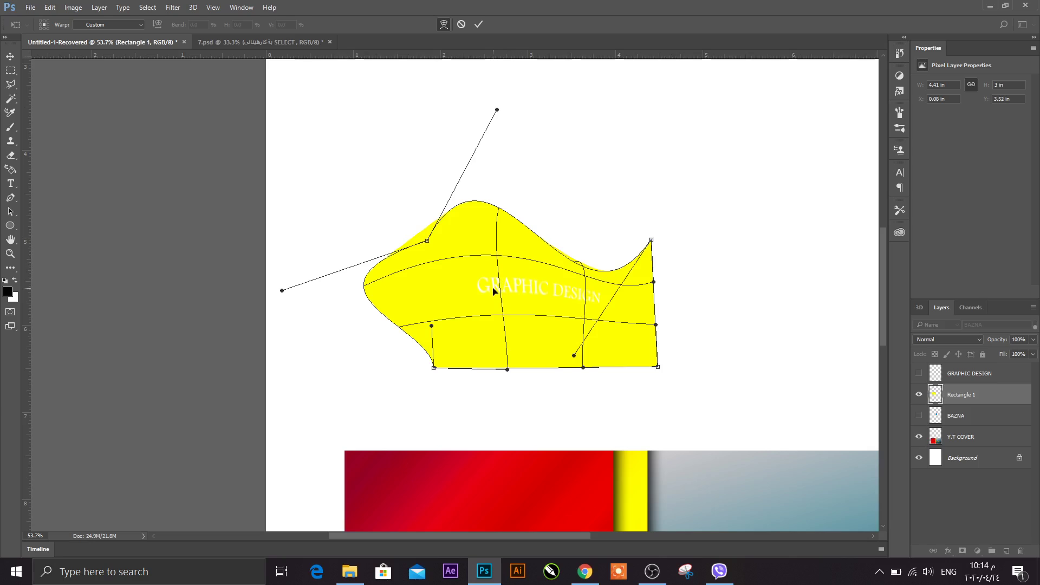
Step: Apply the warp, undo it back to the flat rectangle, and restart Free Transform
key(Return)
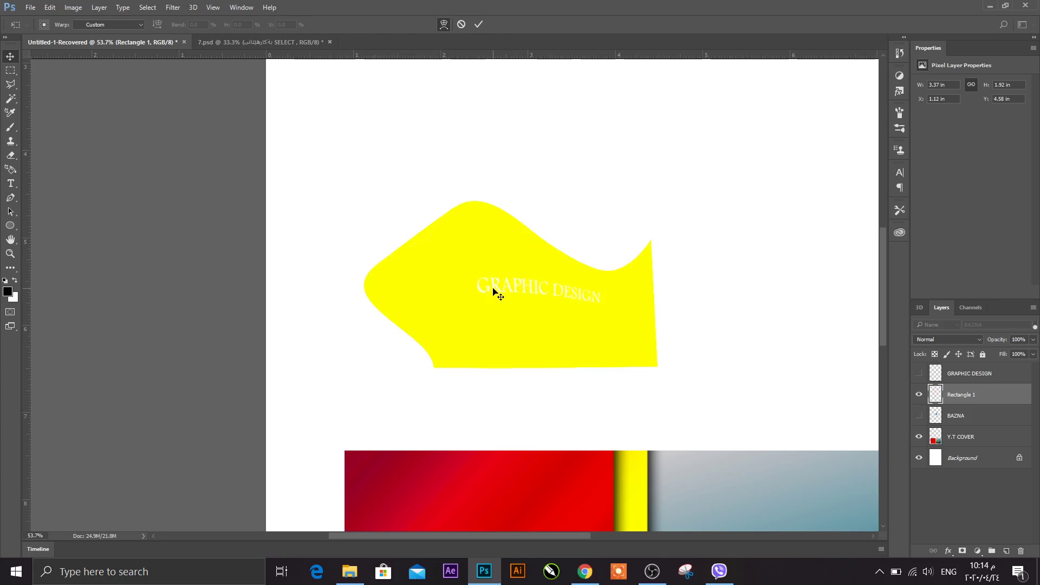
key(ctrl+z)
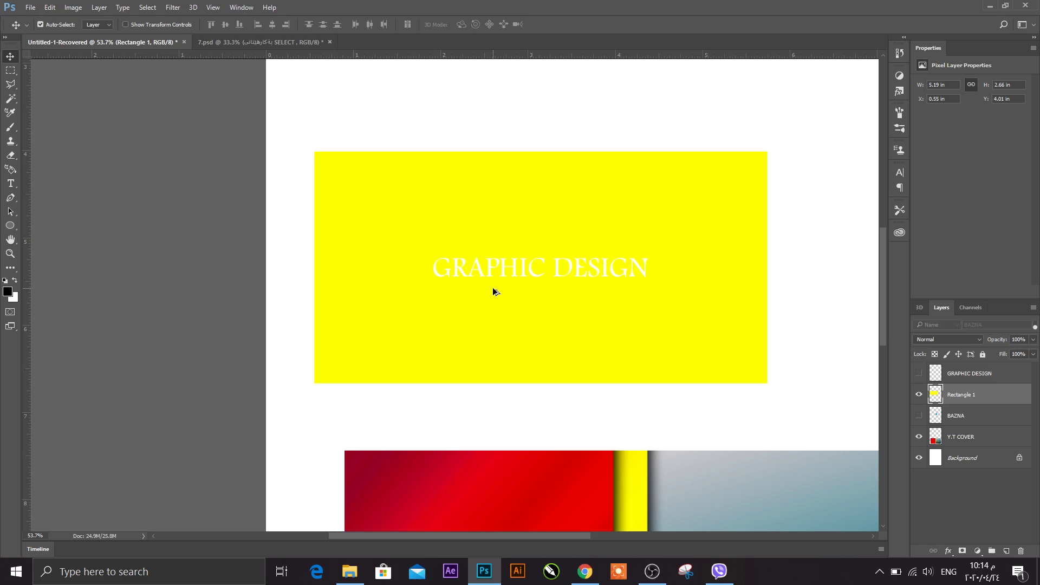
key(ctrl+t)
Step: Rotate the rectangle layer 180° and then 90° clockwise, undoing each rotation
right_click(490, 296)
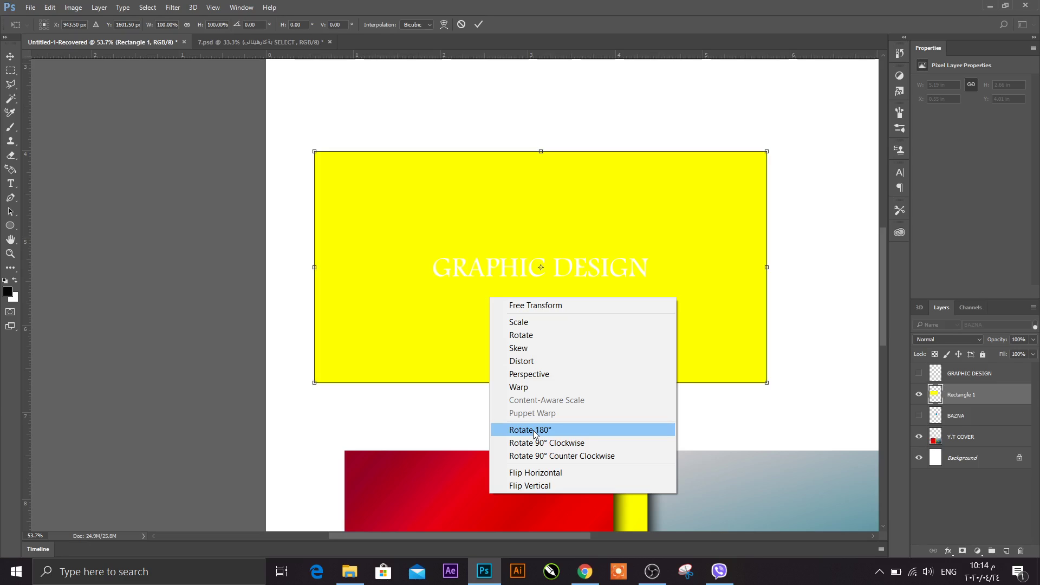
click(533, 431)
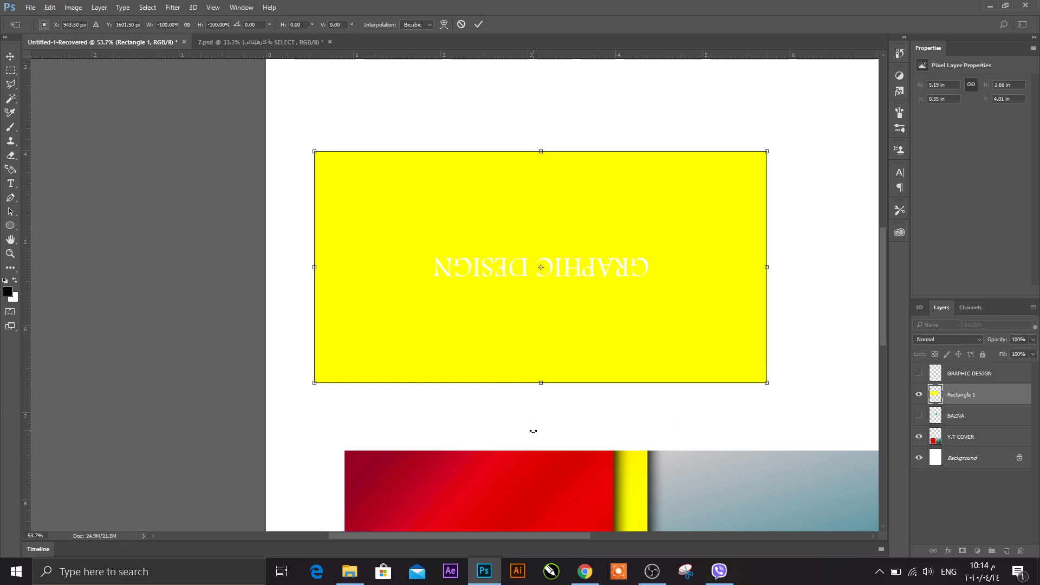
key(ctrl+z)
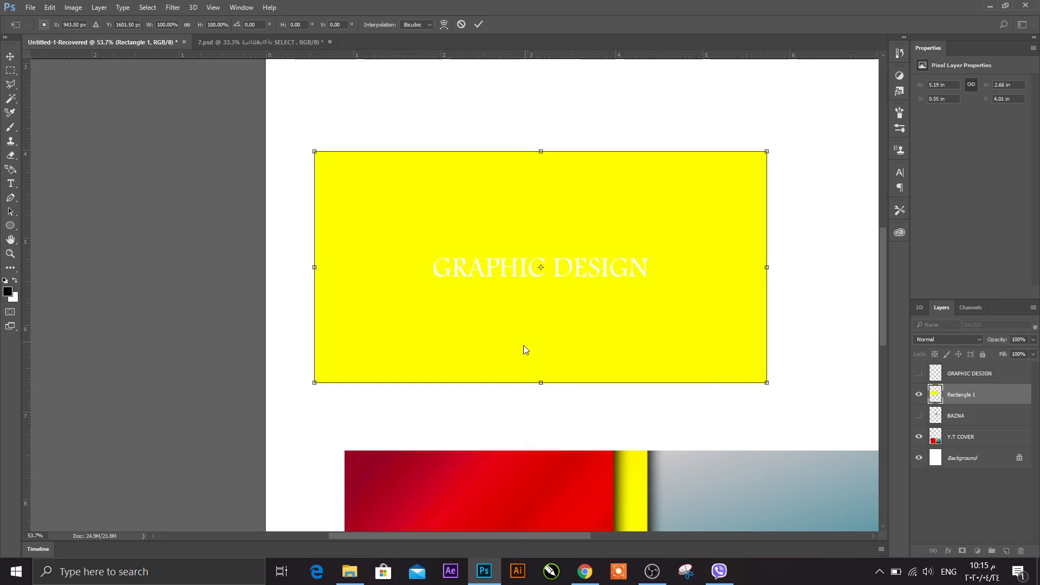
right_click(523, 347)
click(578, 486)
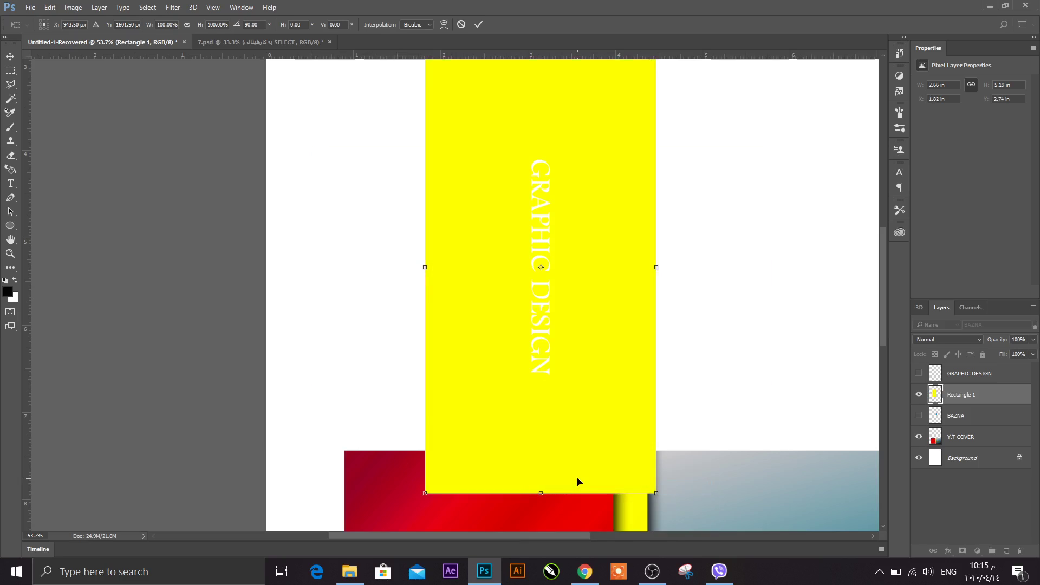
key(ctrl+z)
Step: Flip the rectangle layer horizontally and then vertically, undoing each flip
right_click(528, 362)
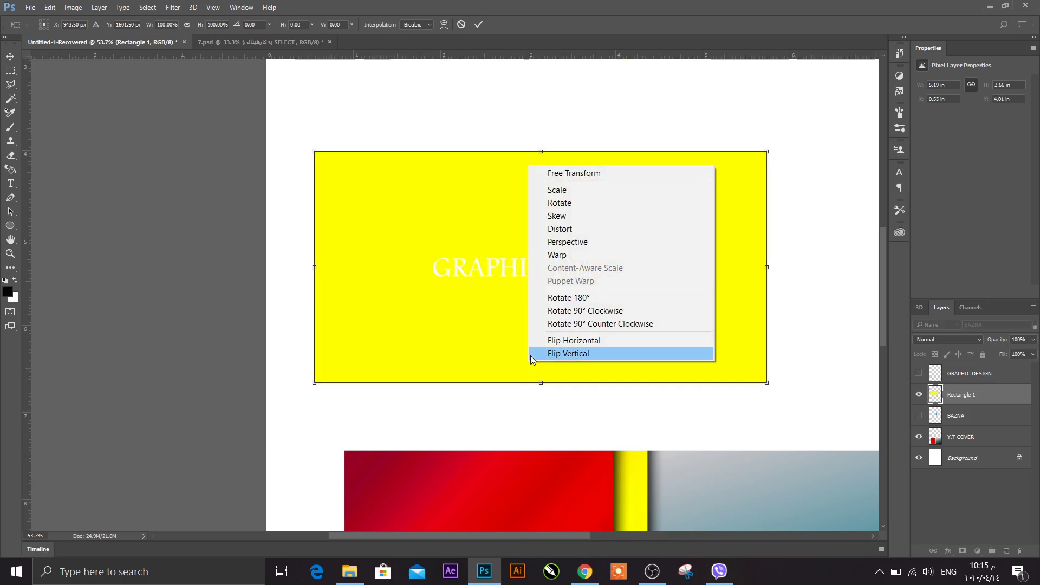
click(538, 343)
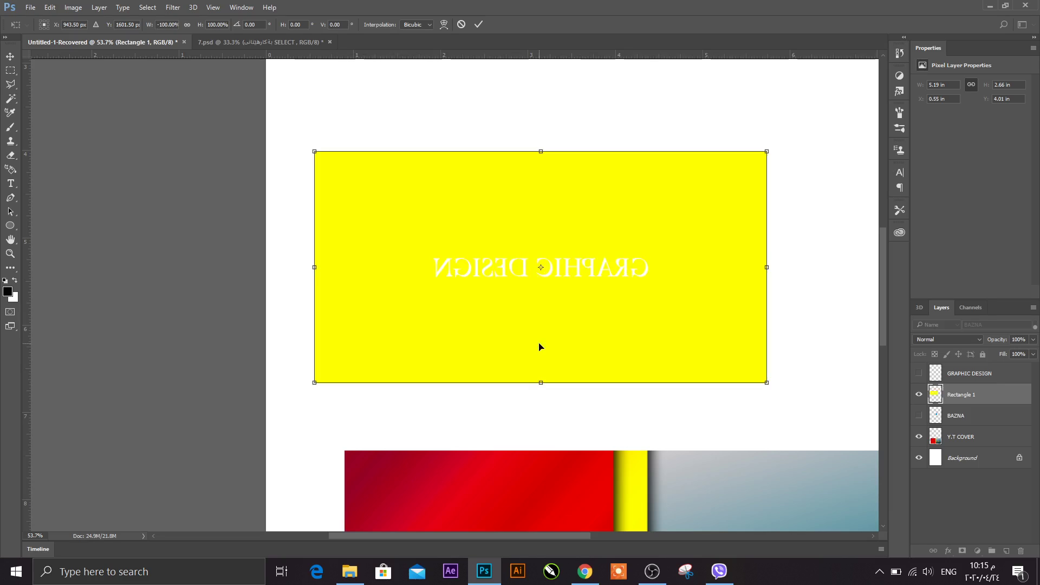
key(ctrl+z)
right_click(540, 347)
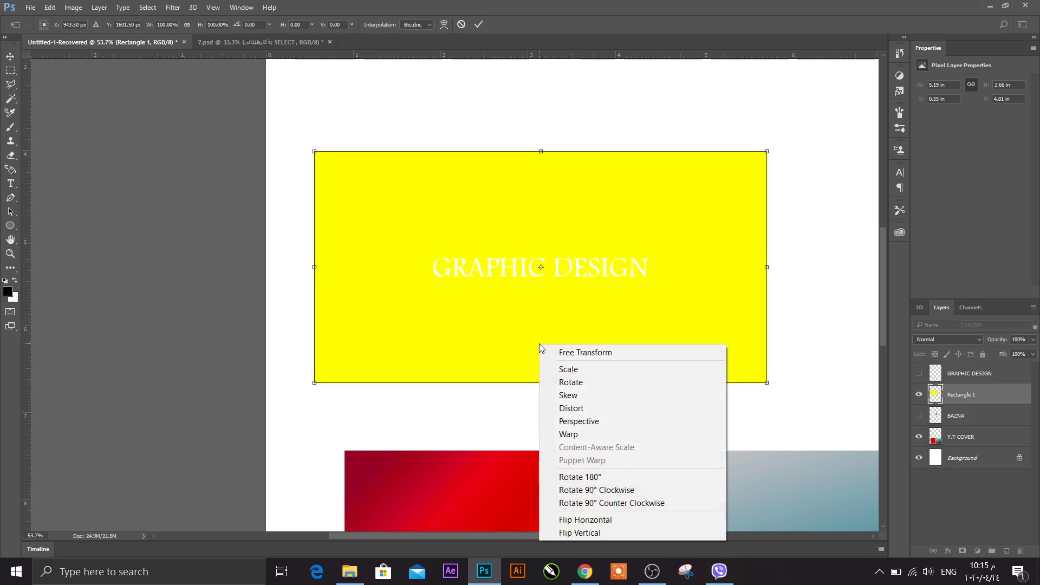
click(598, 532)
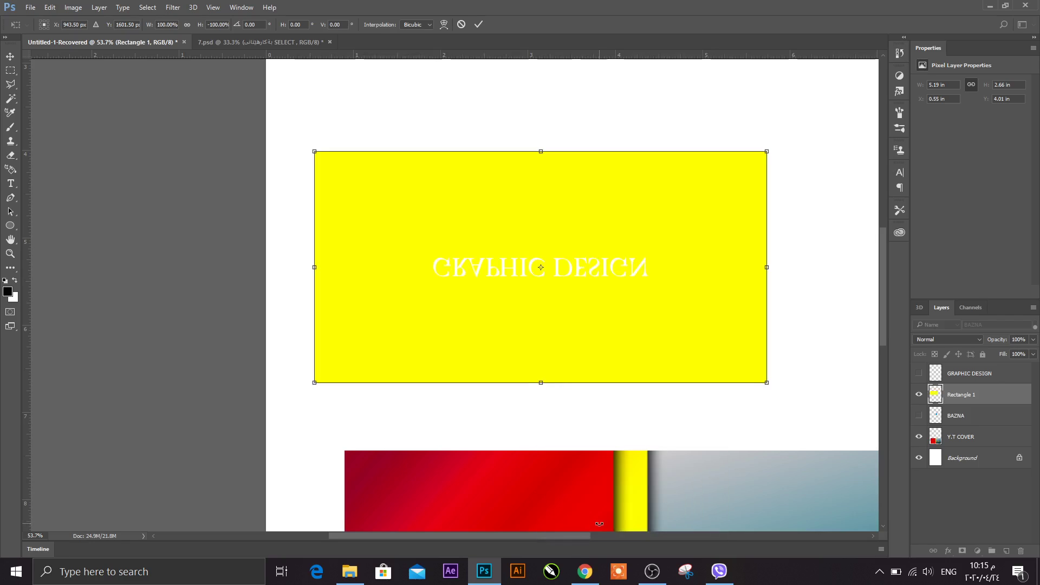
key(ctrl+z)
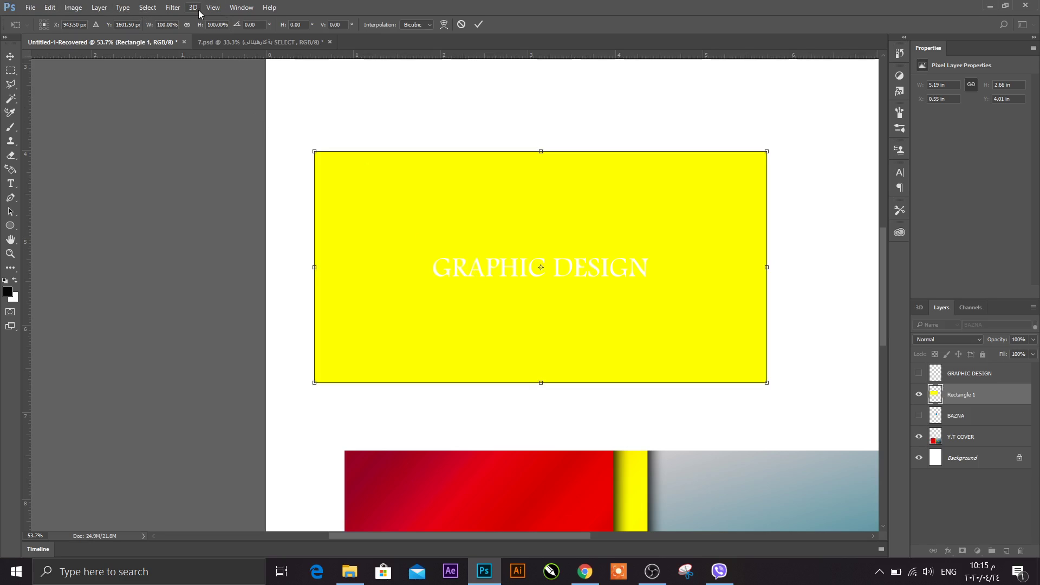
Step: Browse the Select menu without choosing anything, then zoom out to about 20% to see the whole page
click(173, 7)
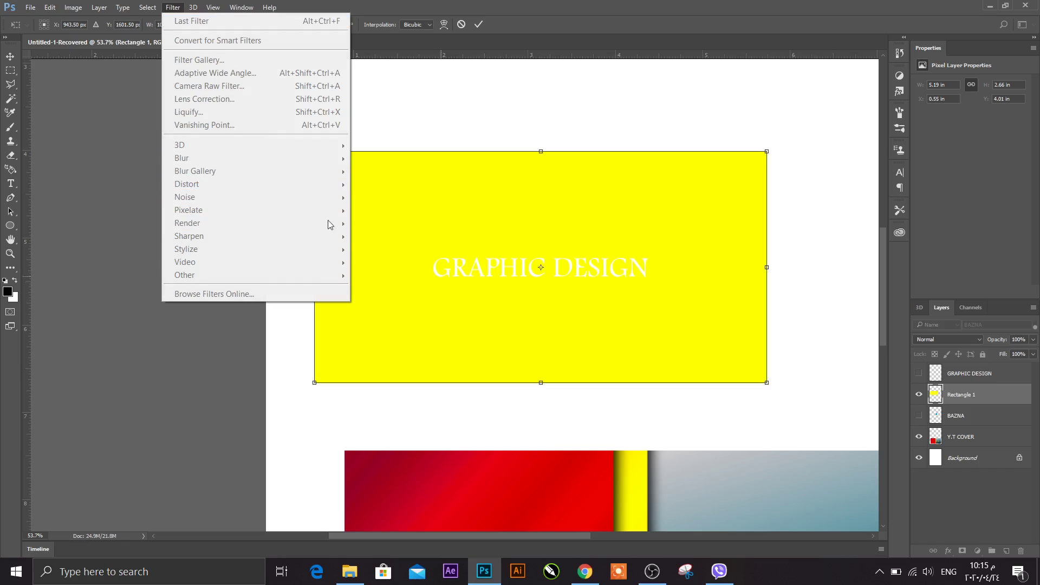
mouse_move(147, 8)
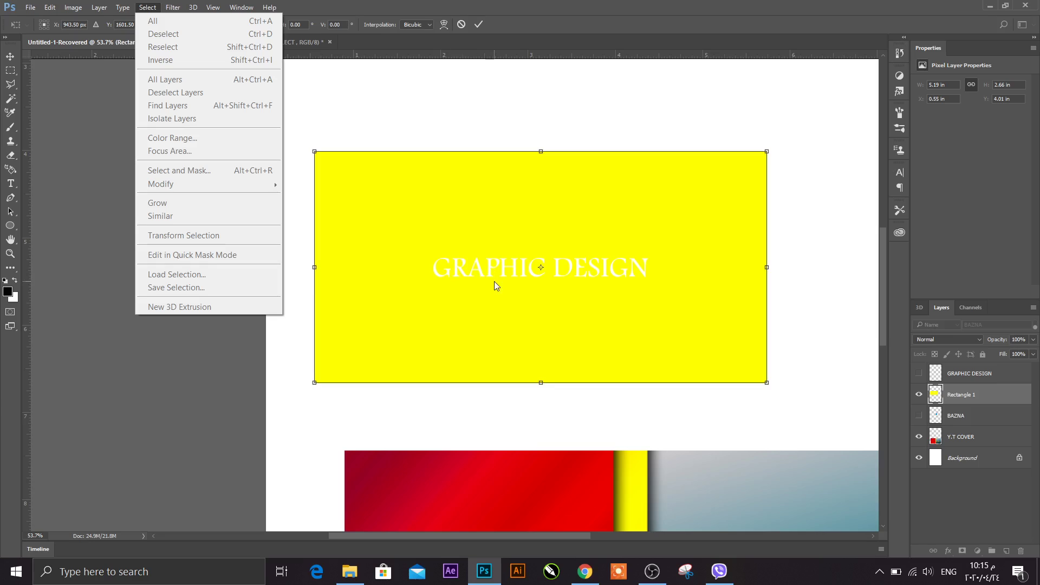
click(428, 284)
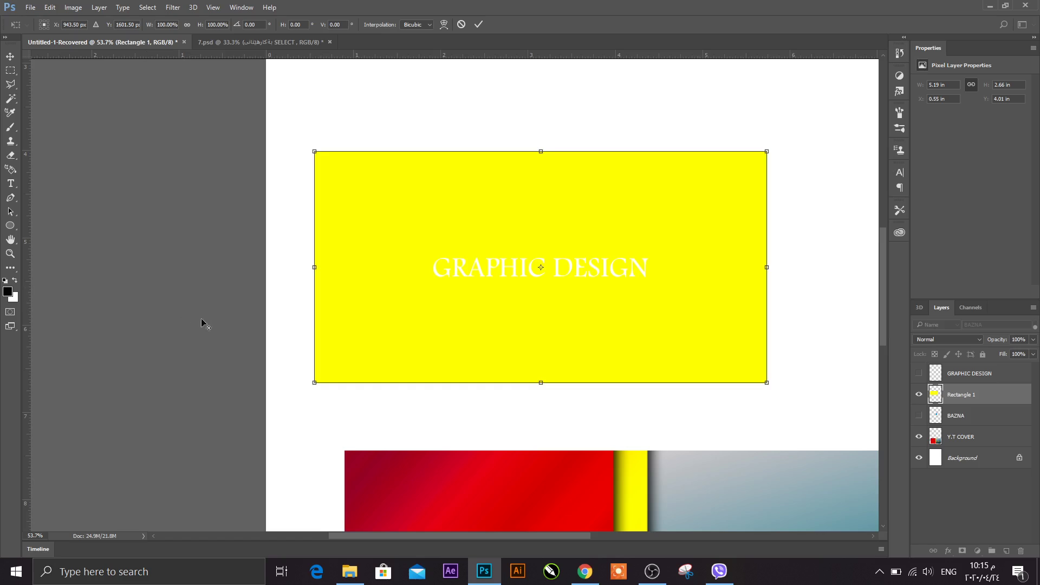
scroll(345, 311, down, 2)
scroll(345, 311, down, 2)
scroll(345, 311, down, 2)
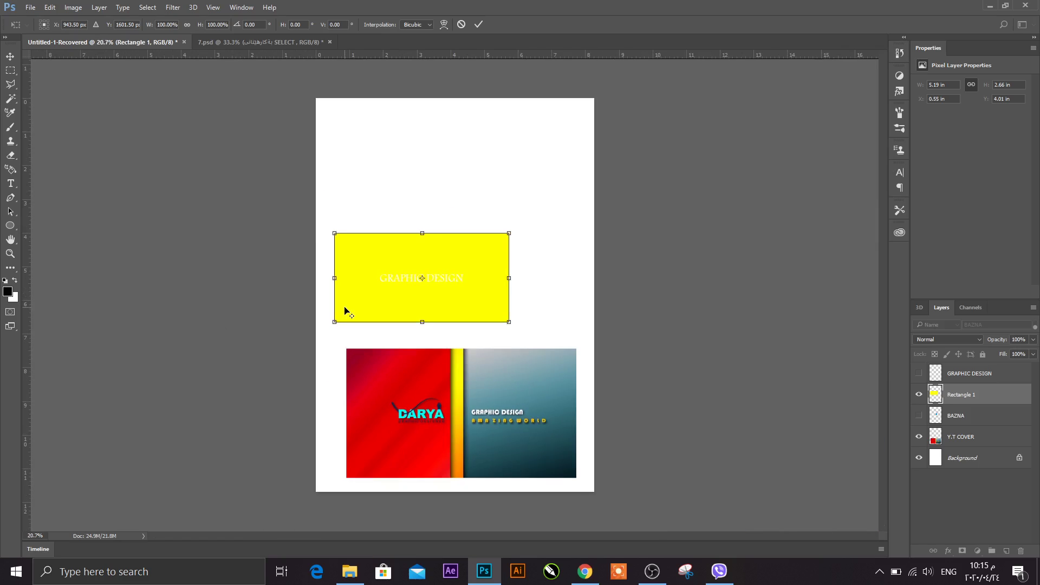